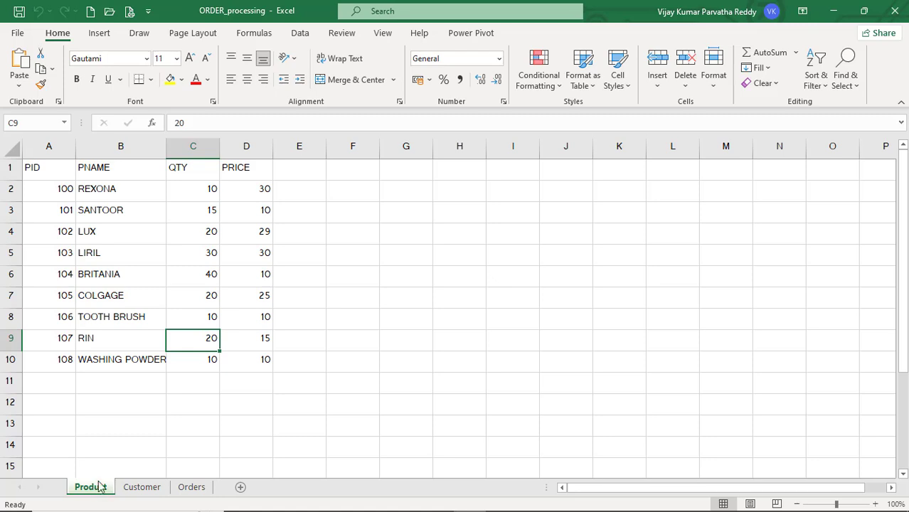
# Look over the Product, Customer and Orders sheets of the ORDER_processing workbook
pyautogui.rightClick(101, 489)
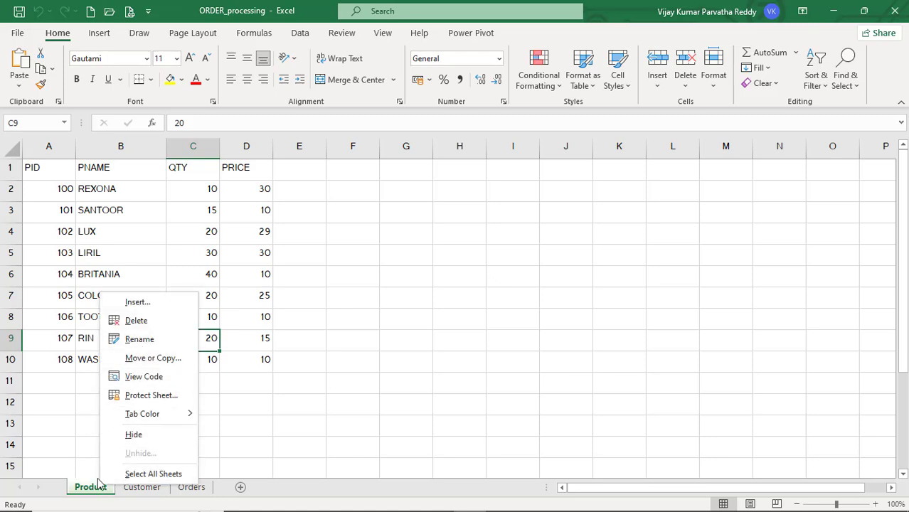
pyautogui.click(145, 491)
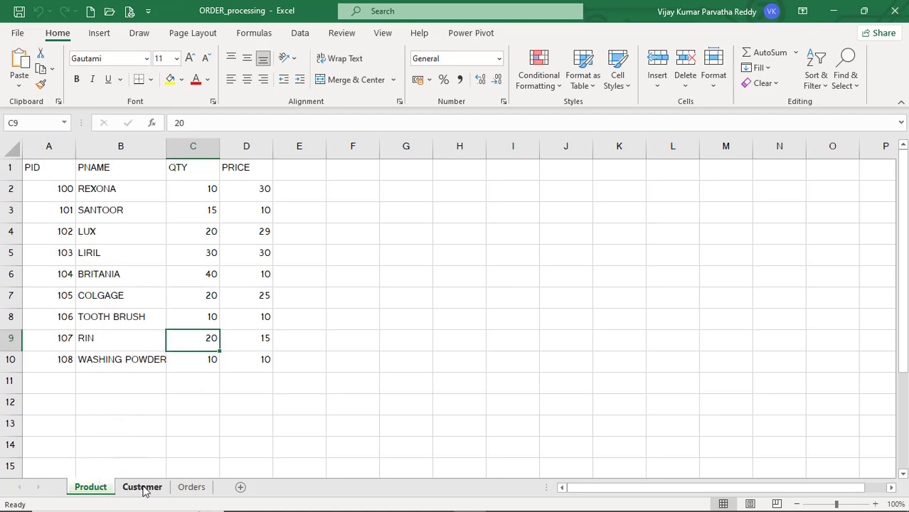
pyautogui.click(145, 490)
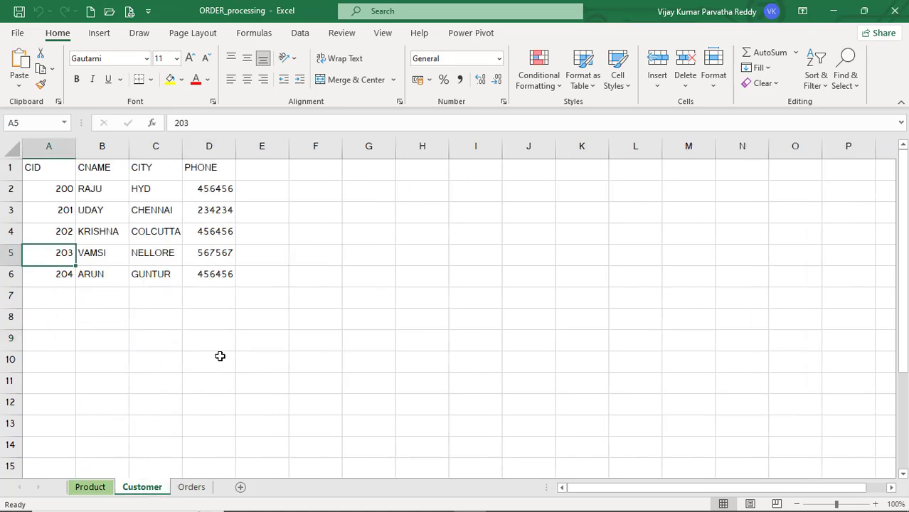
pyautogui.click(92, 489)
pyautogui.click(143, 488)
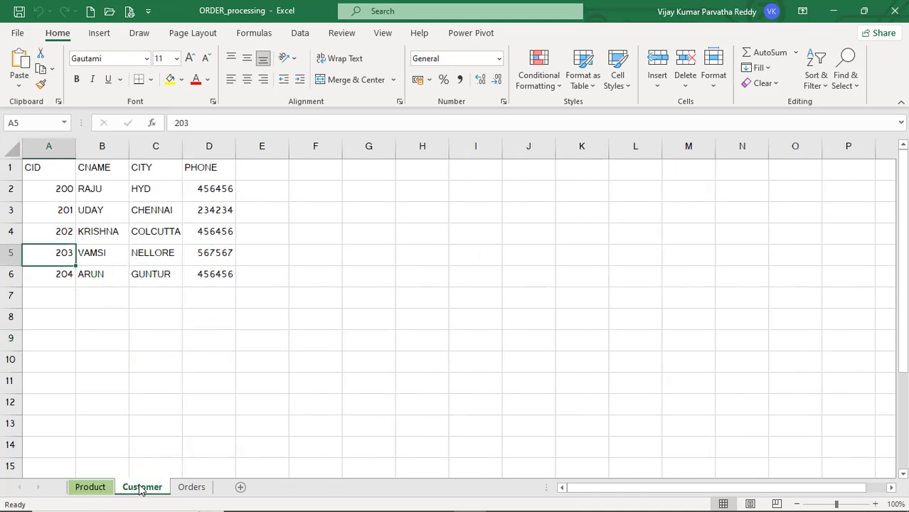
pyautogui.click(194, 488)
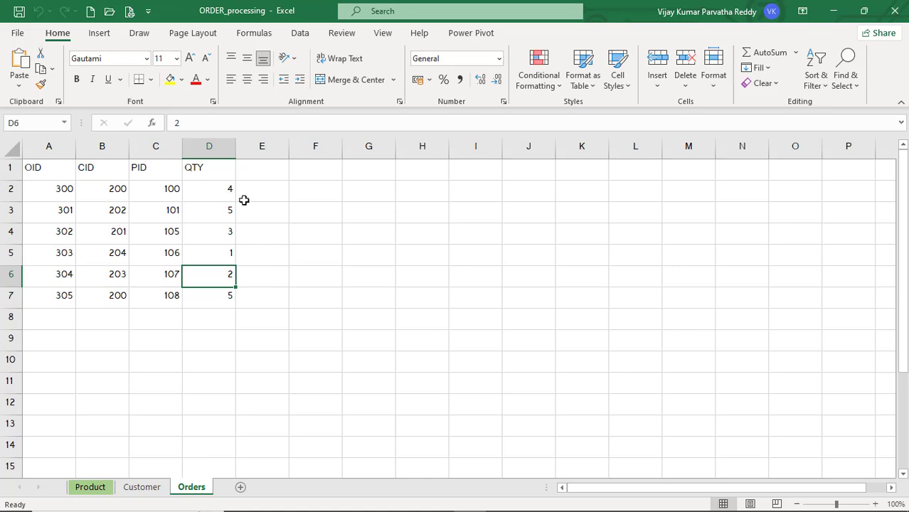
# Examine the product table on the Product sheet, including all its PID and QTY values
pyautogui.click(92, 488)
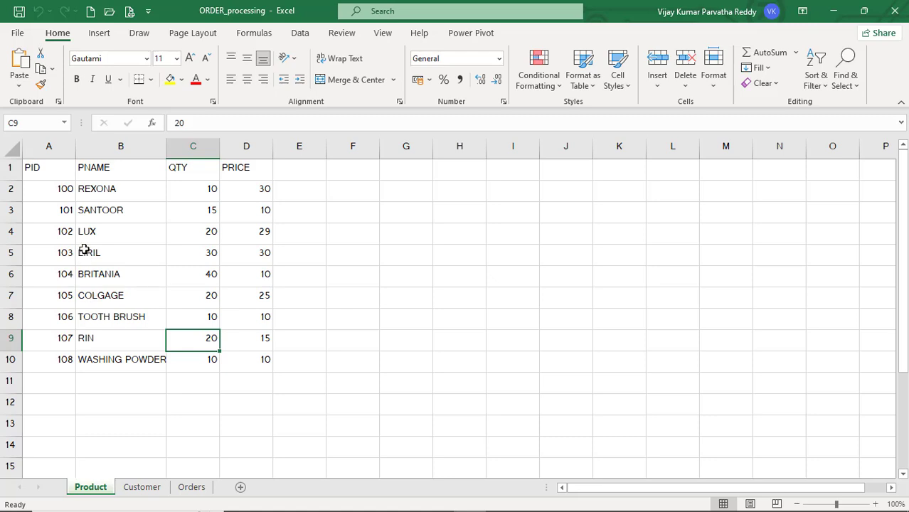
pyautogui.moveTo(61, 169); pyautogui.dragTo(258, 360)
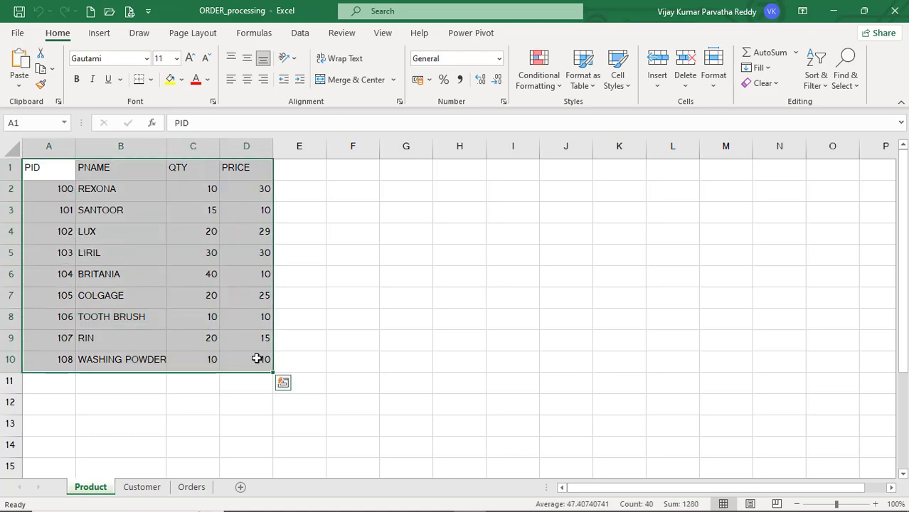
pyautogui.click(196, 359)
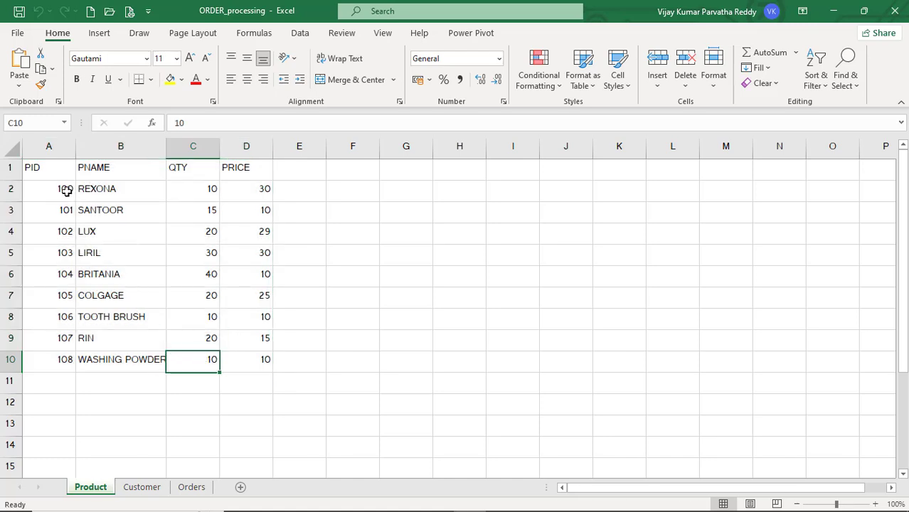
pyautogui.moveTo(65, 189); pyautogui.dragTo(73, 357)
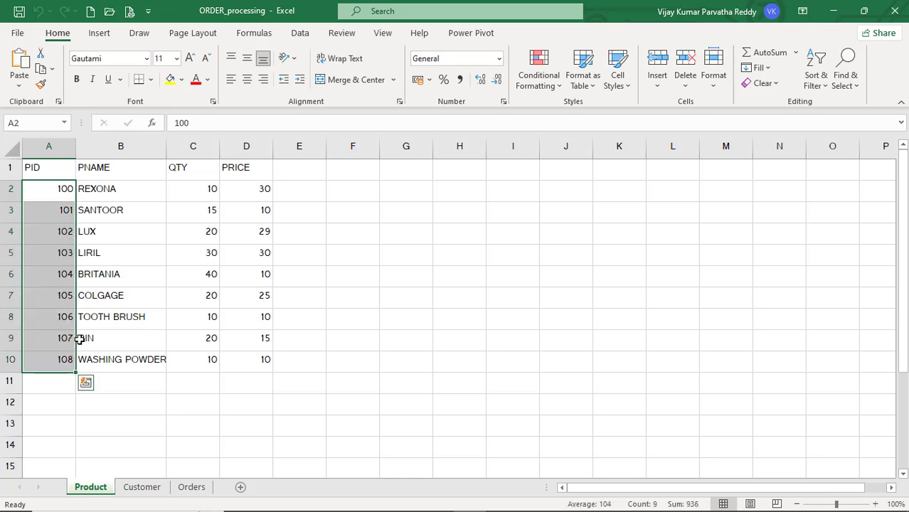
pyautogui.click(63, 188)
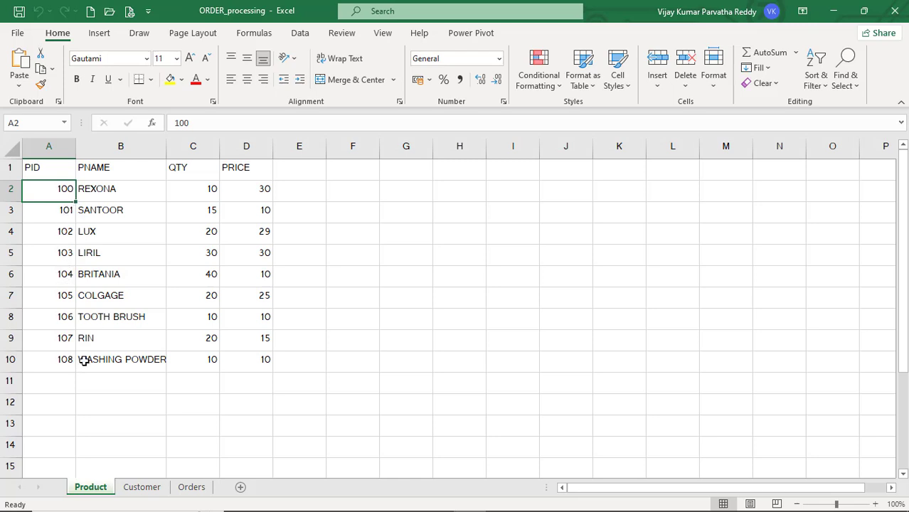
pyautogui.moveTo(207, 186); pyautogui.dragTo(201, 357)
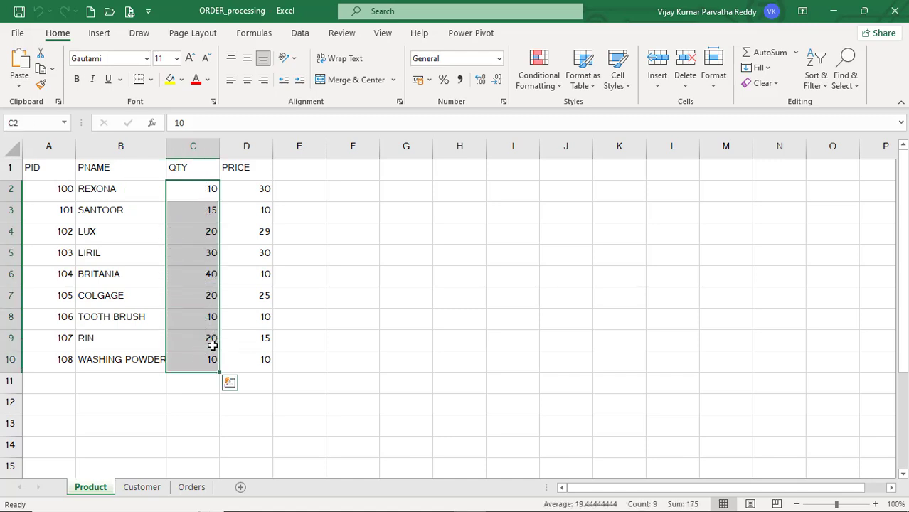
# Review the product PRICE values and the PID, PNAME, QTY and PRICE column headings
pyautogui.click(266, 190)
pyautogui.click(259, 217)
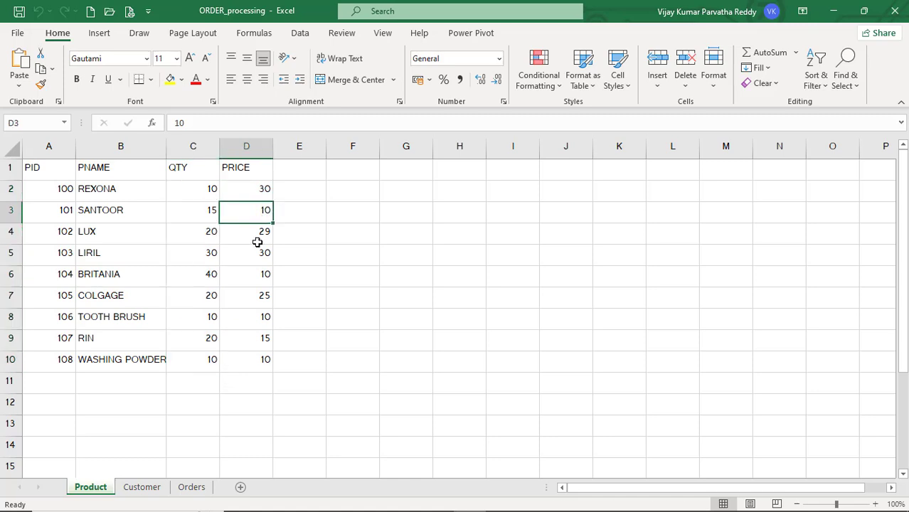
pyautogui.click(258, 240)
pyautogui.click(259, 257)
pyautogui.click(262, 274)
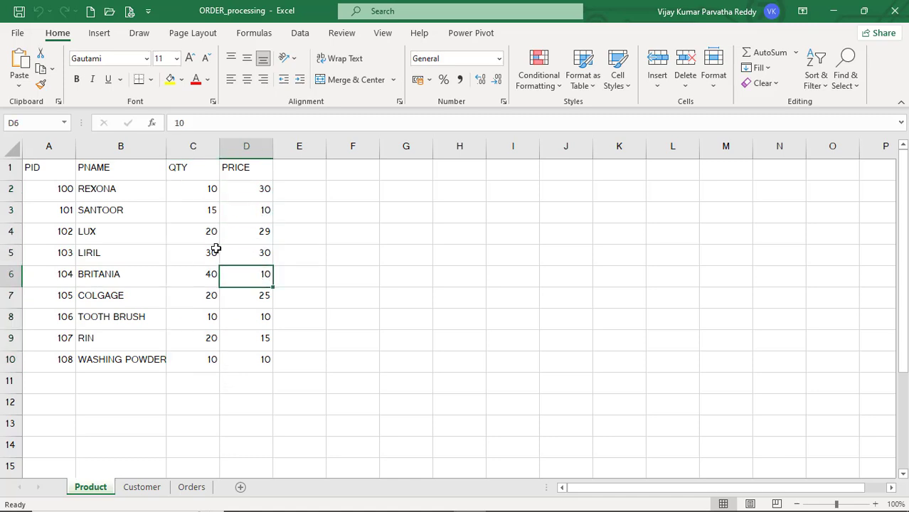
pyautogui.click(61, 173)
pyautogui.click(120, 169)
pyautogui.click(179, 170)
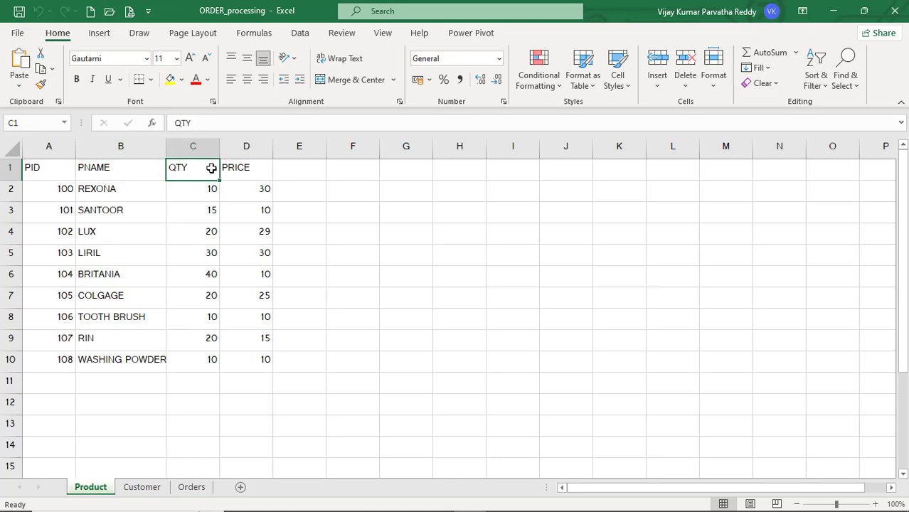
pyautogui.click(228, 170)
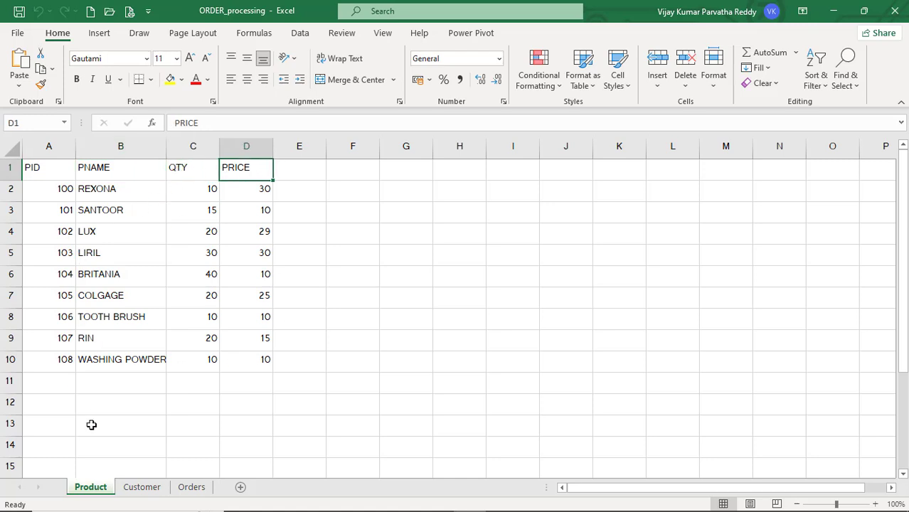
# Examine the CID column on the Customer sheet, going through the ID of each customer
pyautogui.click(142, 488)
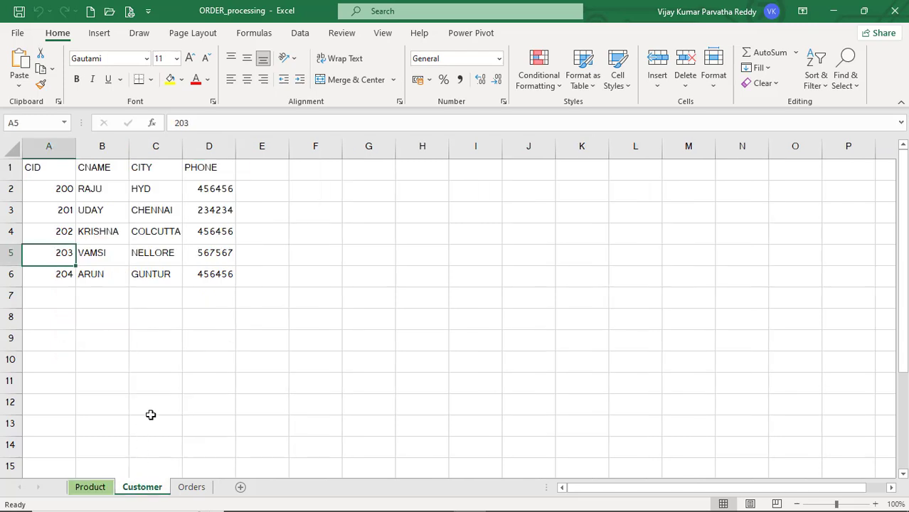
pyautogui.click(89, 489)
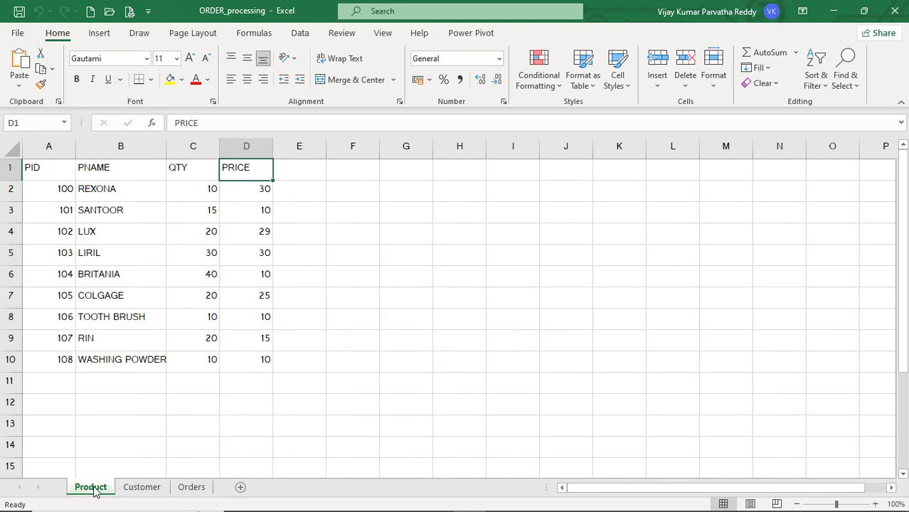
pyautogui.click(138, 488)
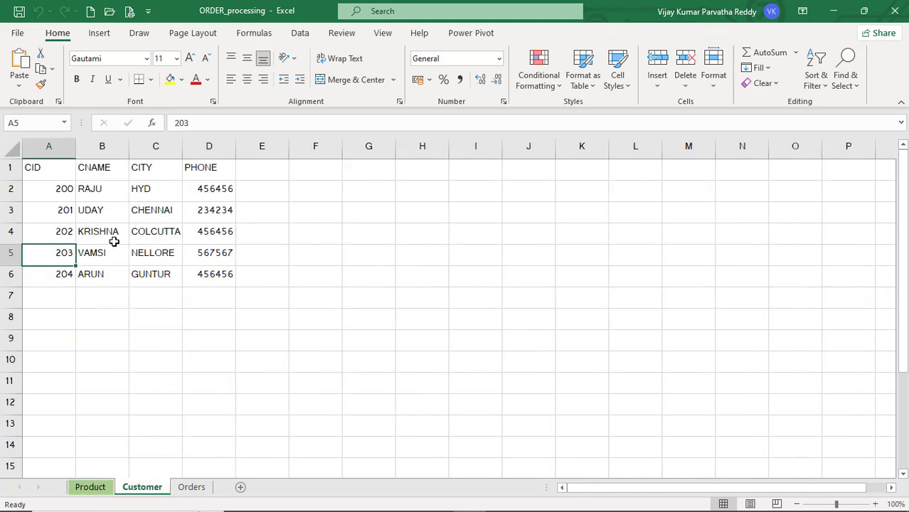
pyautogui.click(57, 171)
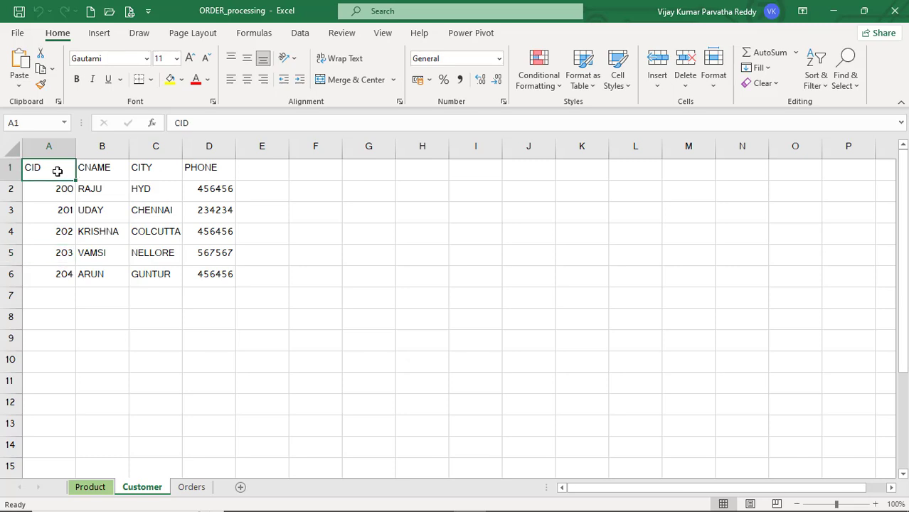
pyautogui.click(64, 190)
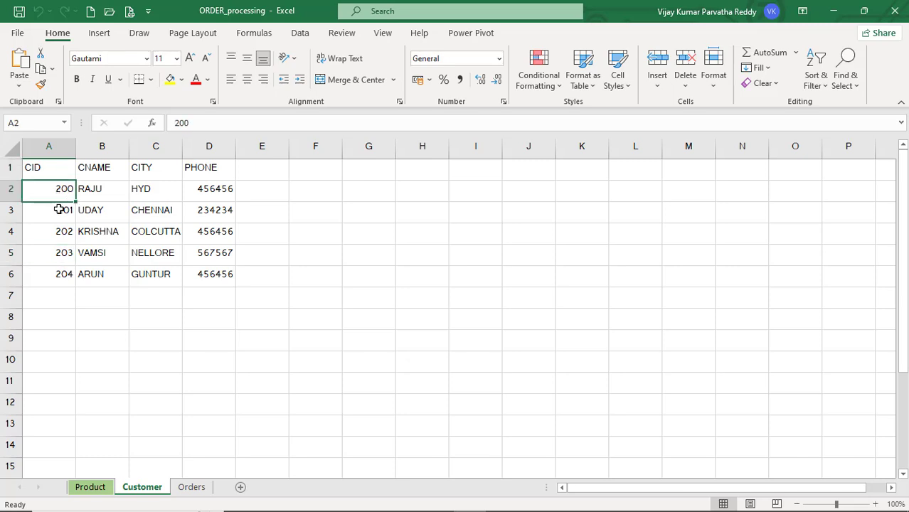
pyautogui.click(63, 212)
pyautogui.click(64, 233)
pyautogui.click(66, 255)
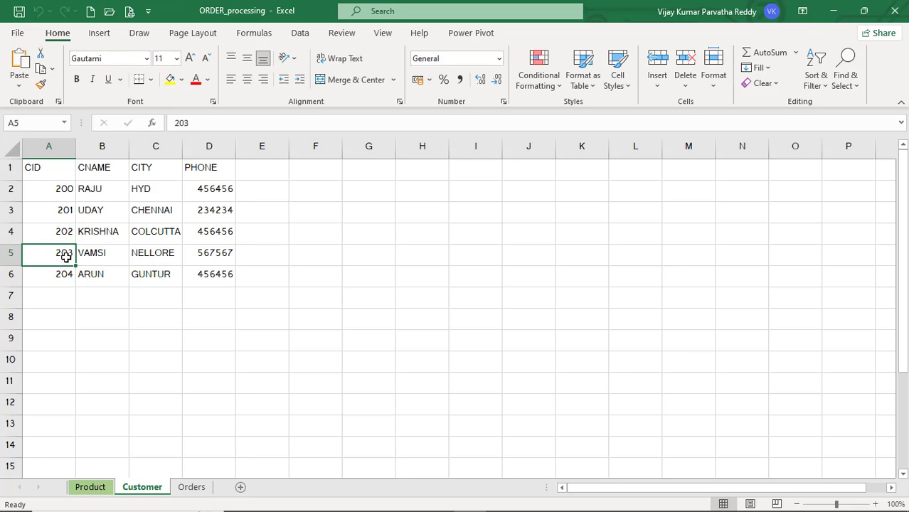
pyautogui.click(66, 275)
pyautogui.moveTo(57, 188); pyautogui.dragTo(67, 274)
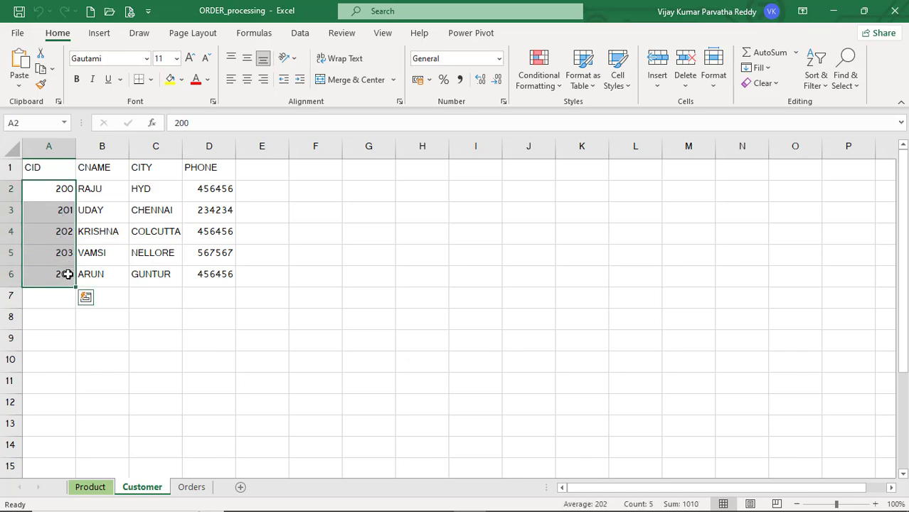
pyautogui.click(68, 190)
pyautogui.click(64, 211)
pyautogui.click(62, 231)
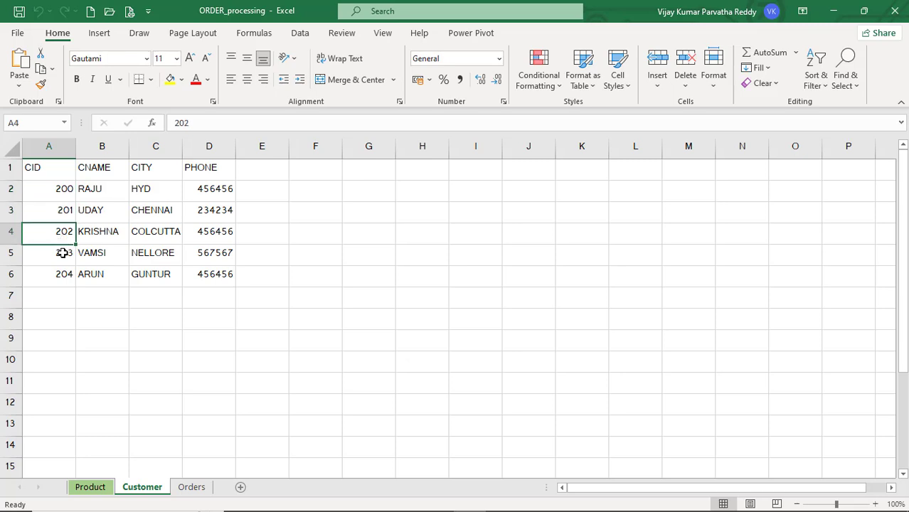
pyautogui.click(62, 252)
# Review the CNAME, CITY and PHONE columns of the customer table
pyautogui.click(102, 190)
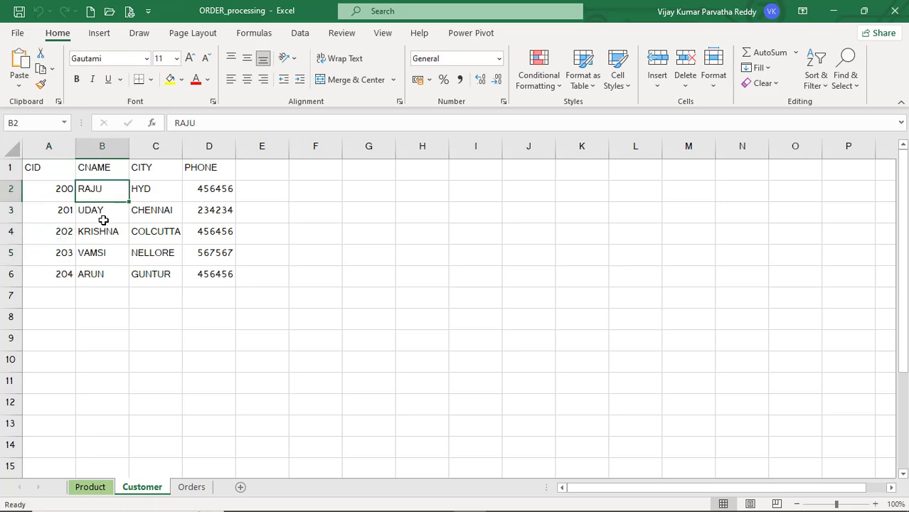
pyautogui.click(103, 215)
pyautogui.click(157, 182)
pyautogui.click(153, 208)
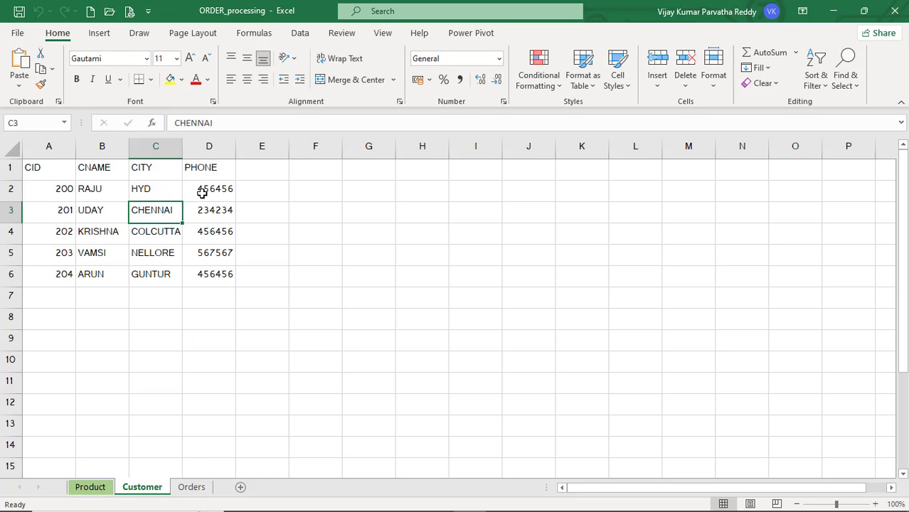
pyautogui.click(204, 191)
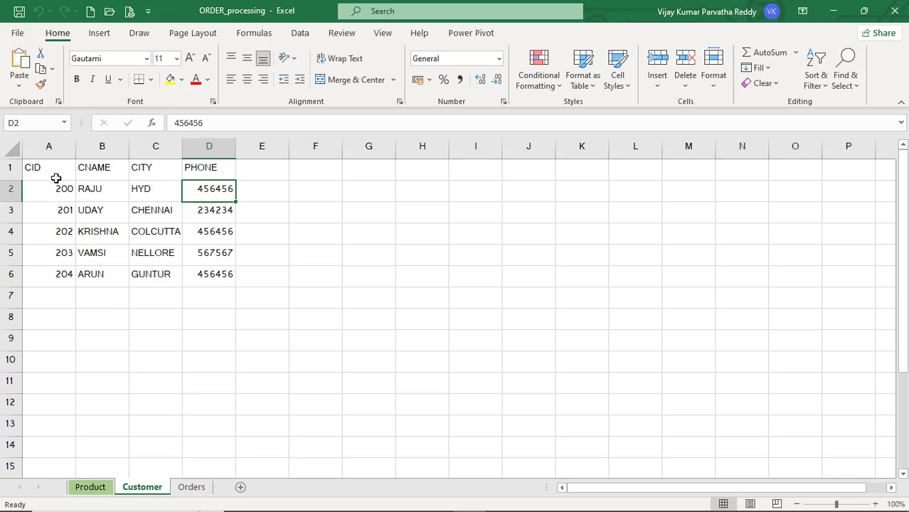
pyautogui.moveTo(55, 177); pyautogui.dragTo(148, 278)
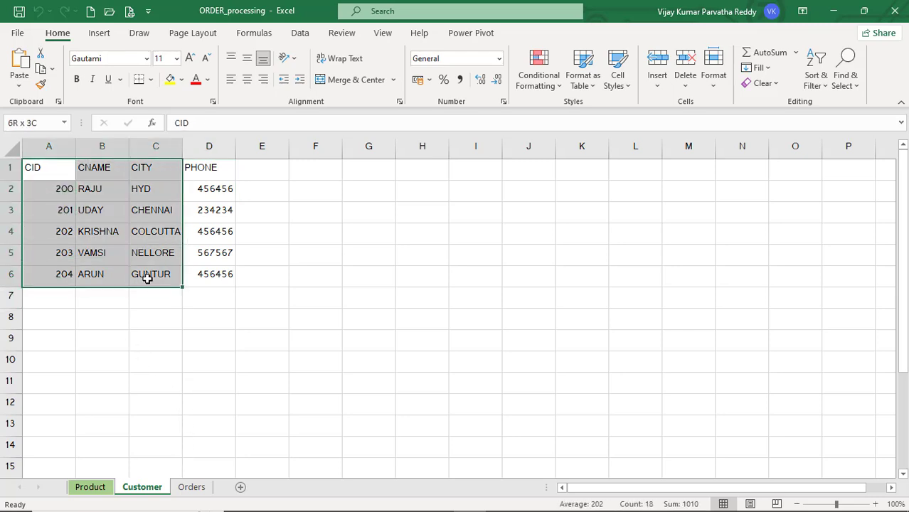
pyautogui.click(148, 278)
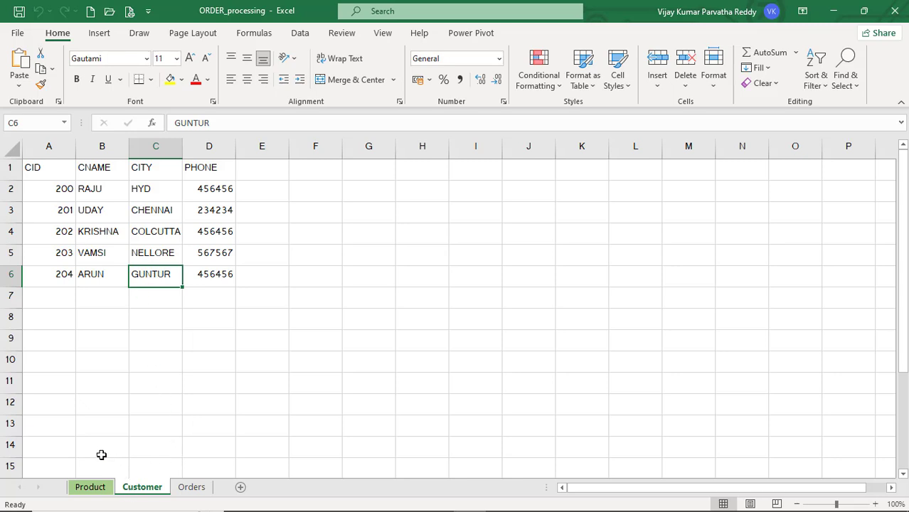
# Examine the OID column on the Orders sheet, going through the individual order IDs
pyautogui.click(192, 488)
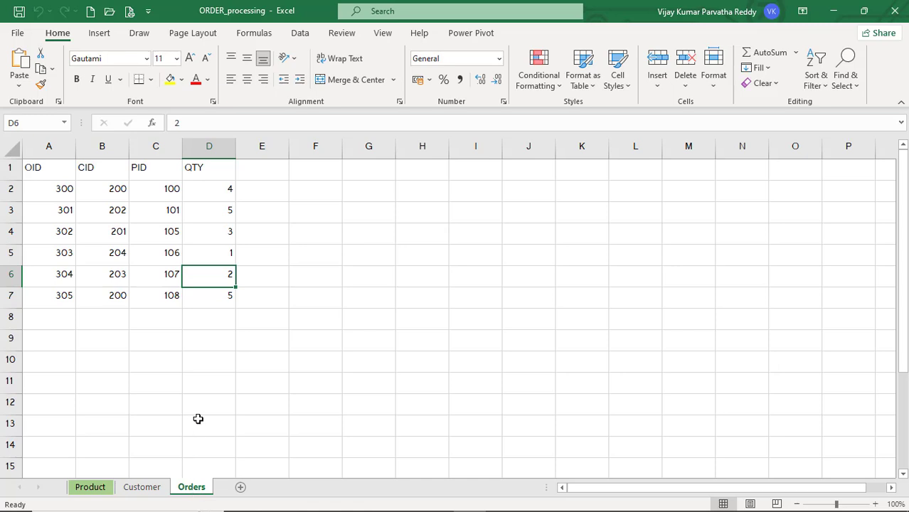
pyautogui.click(61, 190)
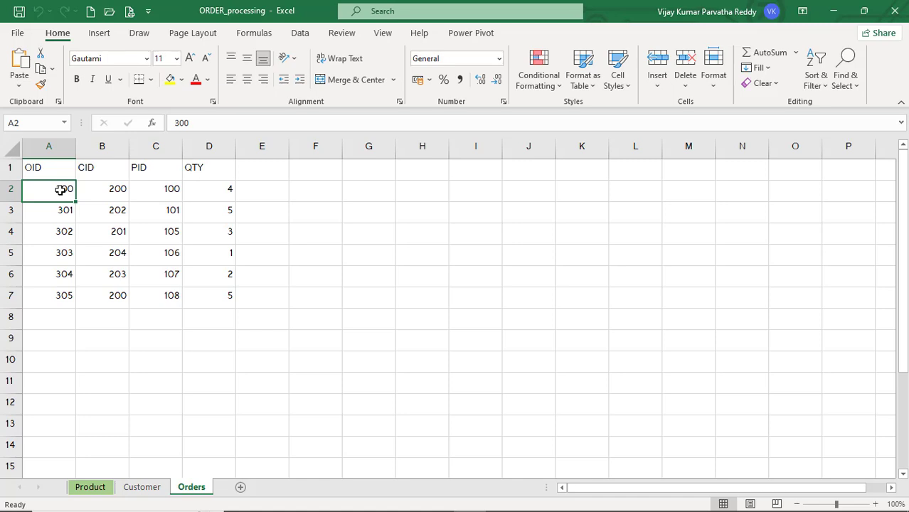
pyautogui.click(60, 206)
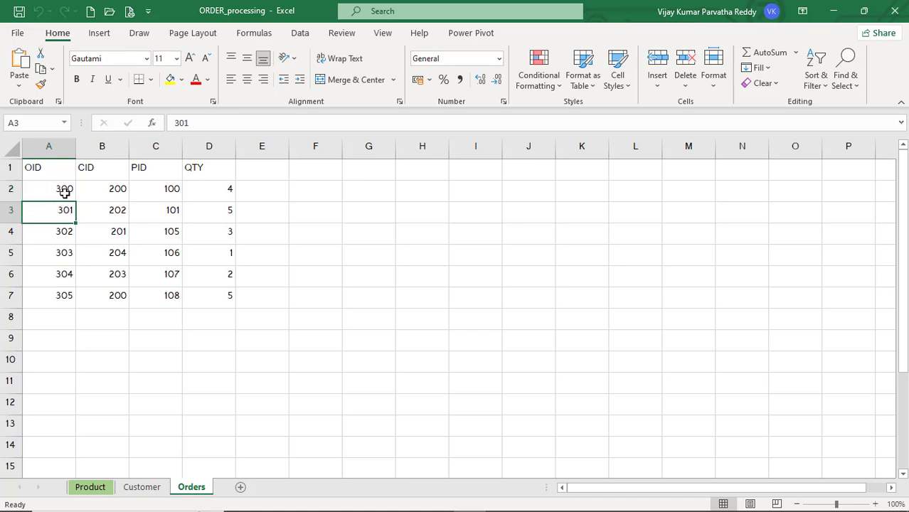
pyautogui.click(63, 189)
pyautogui.click(63, 212)
pyautogui.click(65, 233)
pyautogui.click(58, 253)
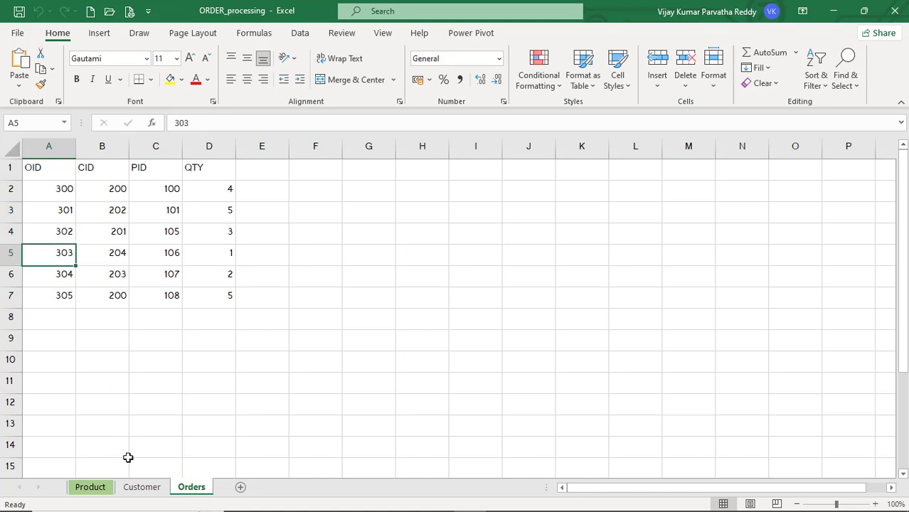
# Revisit the Product and Customer sheets for comparison and return to the Orders sheet
pyautogui.click(98, 490)
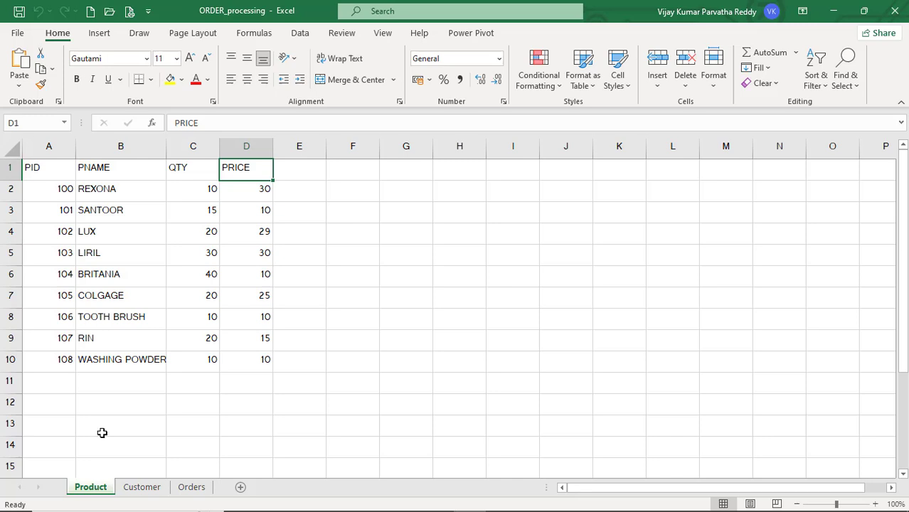
pyautogui.click(141, 488)
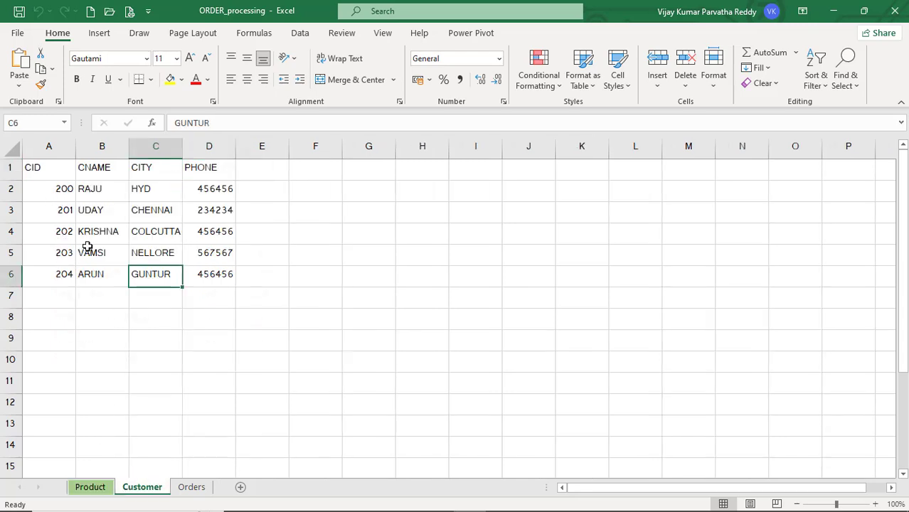
pyautogui.click(189, 487)
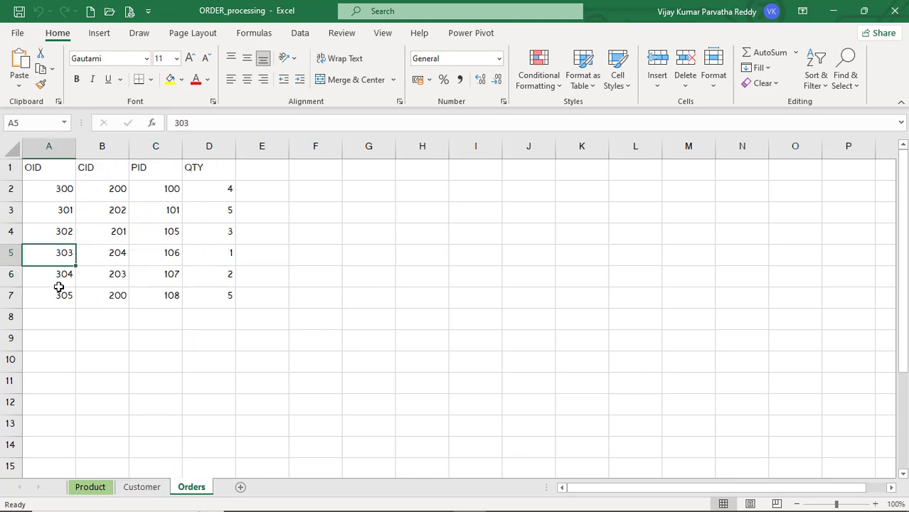
# Examine the first order's OID and CID on the Orders sheet and match the customer against the Customer sheet
pyautogui.click(46, 168)
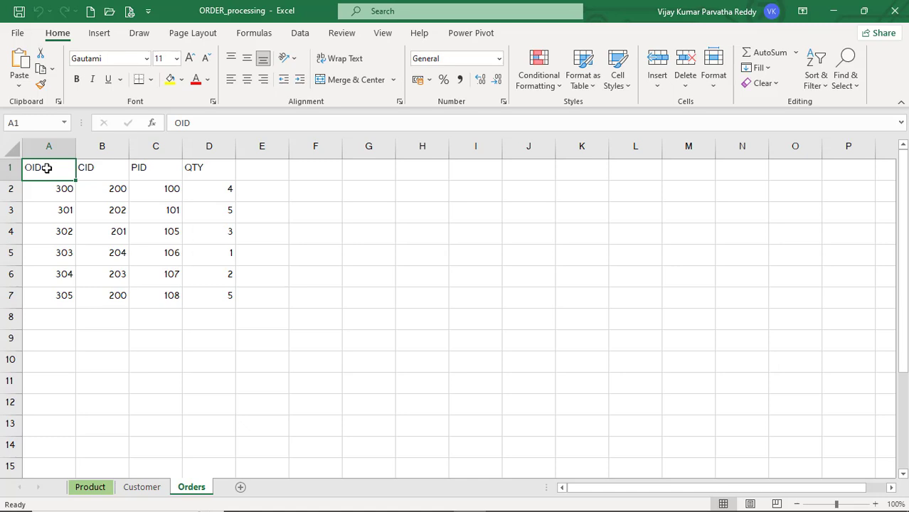
pyautogui.click(57, 192)
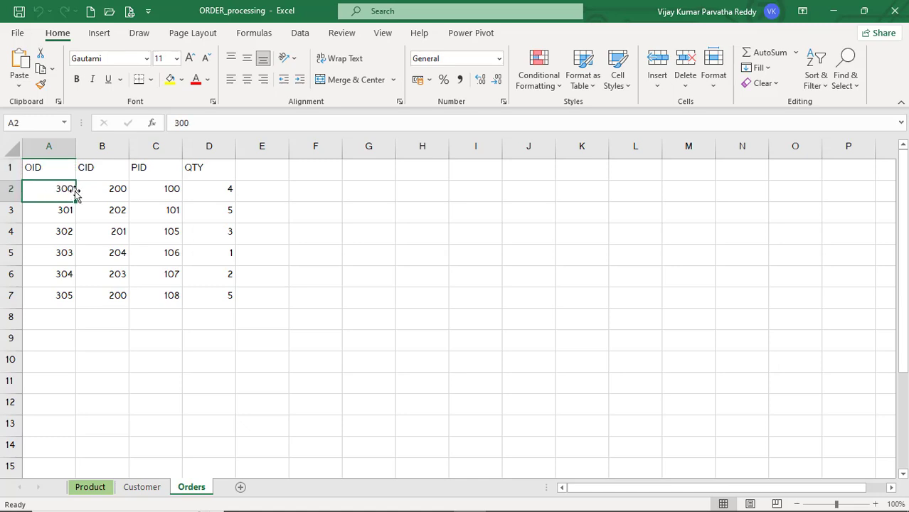
pyautogui.click(107, 190)
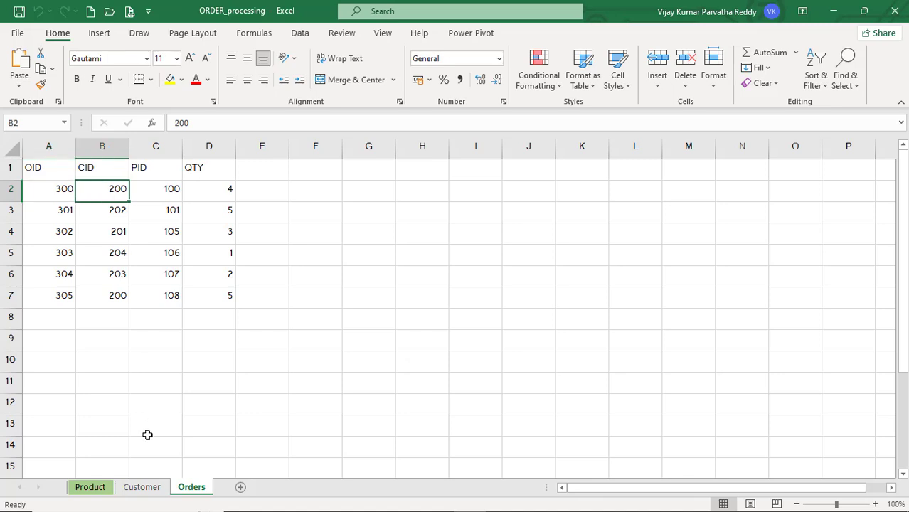
pyautogui.click(145, 487)
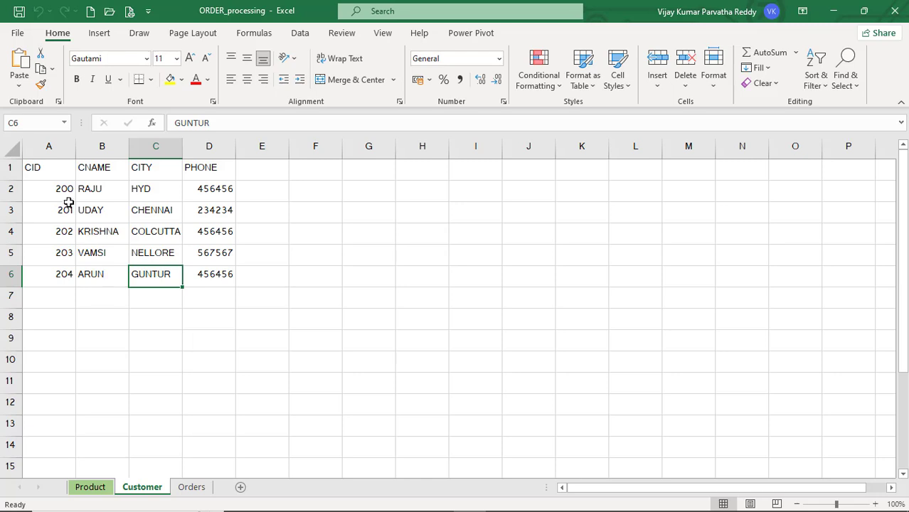
pyautogui.click(189, 489)
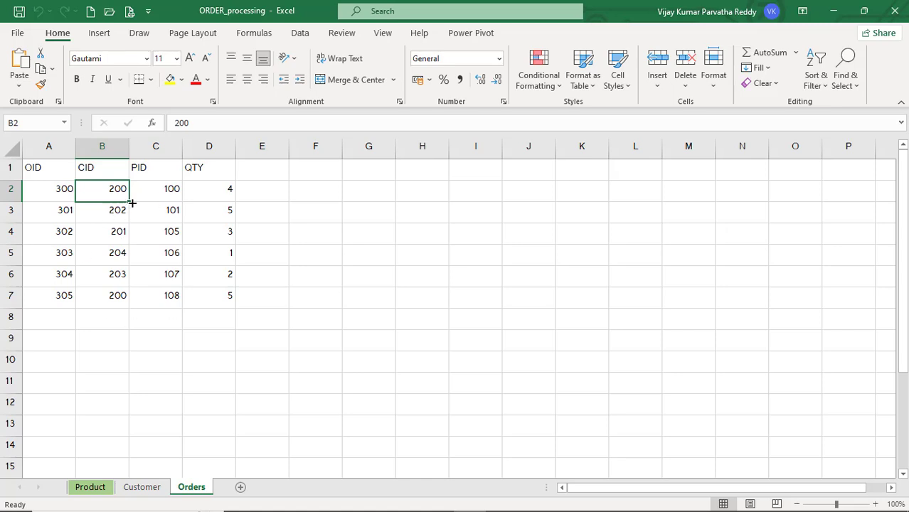
# Match the first order's PID against the Product sheet and check its ordered quantity on the Orders sheet
pyautogui.click(169, 191)
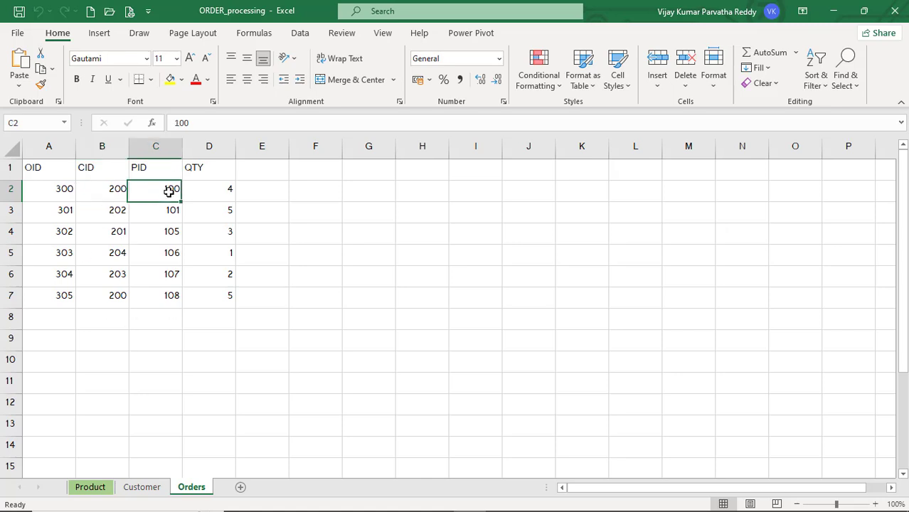
pyautogui.click(91, 488)
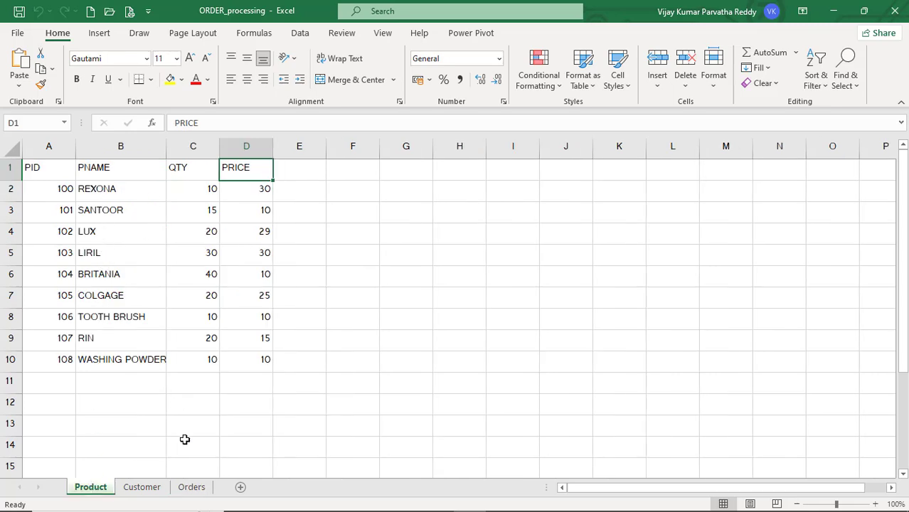
pyautogui.click(190, 488)
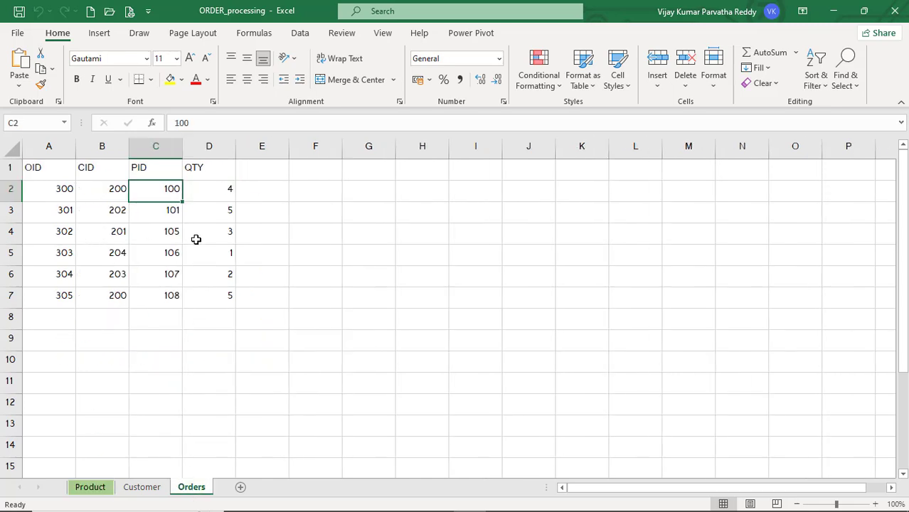
pyautogui.click(229, 189)
pyautogui.write('4')
pyautogui.press('Return')
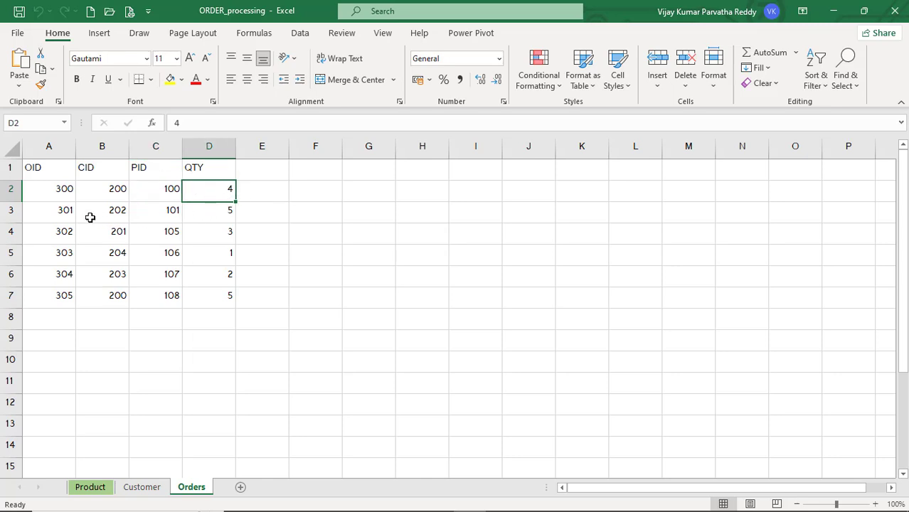
# Examine the second order's OID and CID and look up its customer on the Customer sheet
pyautogui.click(57, 213)
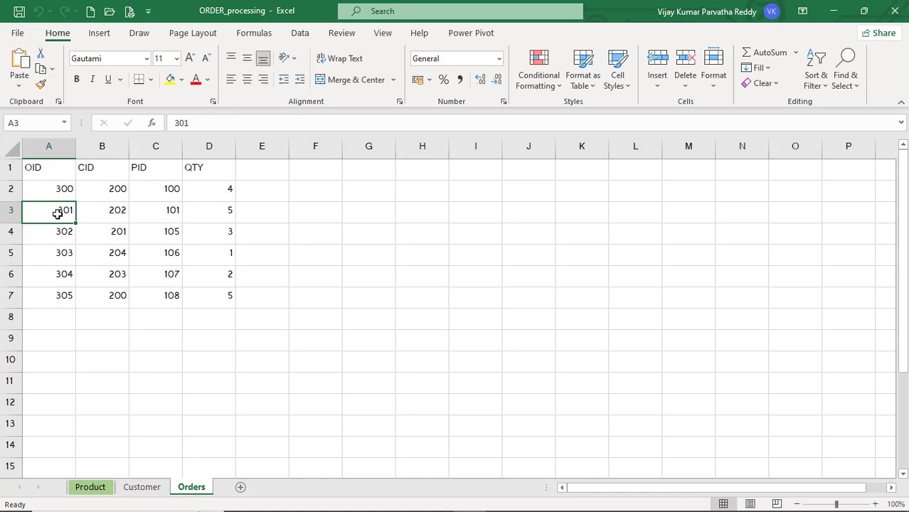
pyautogui.click(120, 213)
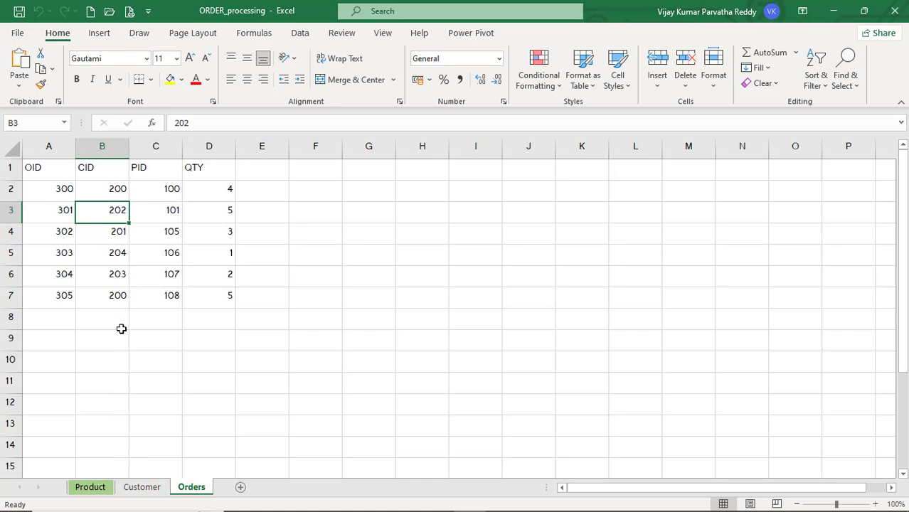
pyautogui.click(145, 488)
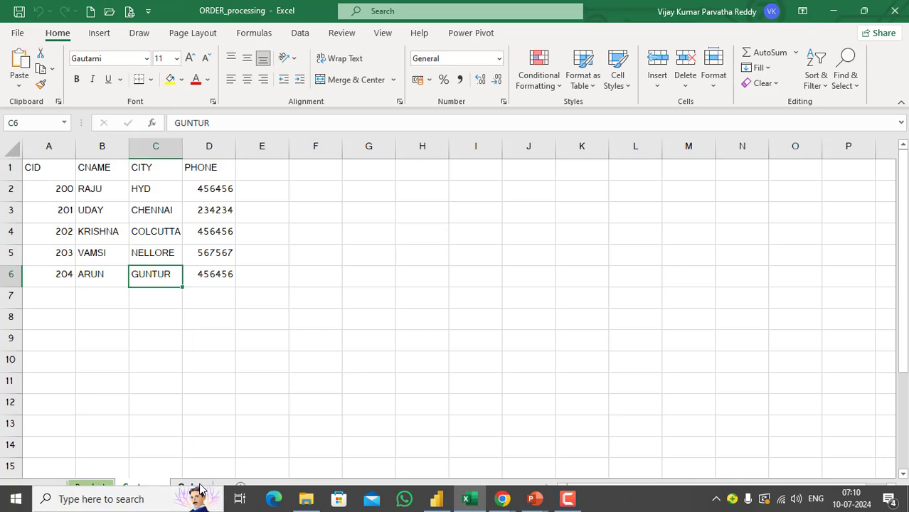
pyautogui.click(199, 488)
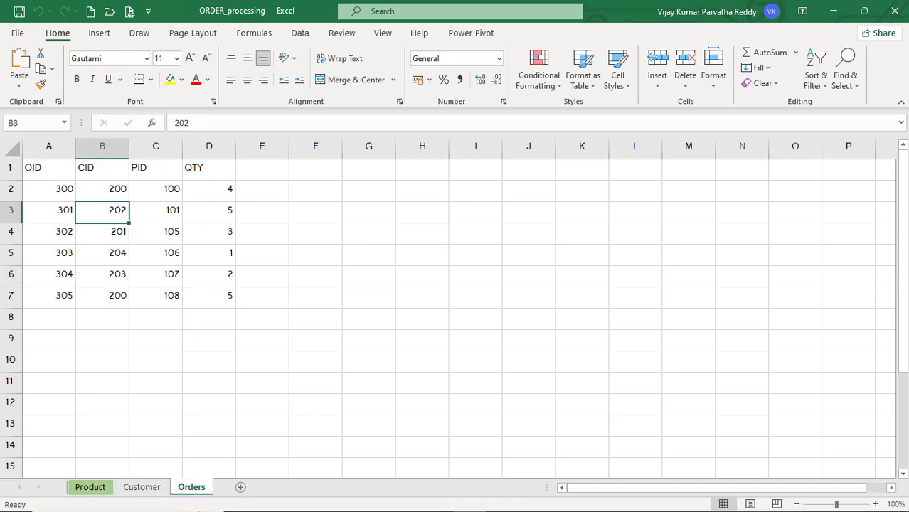
pyautogui.click(319, 407)
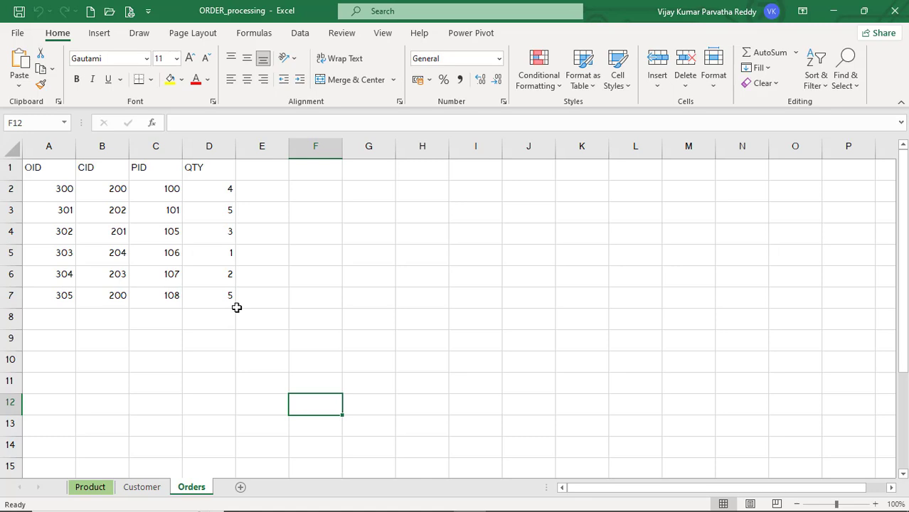
# Switch from the Excel workbook to the untitled report in Power BI Desktop
pyautogui.press('alt')
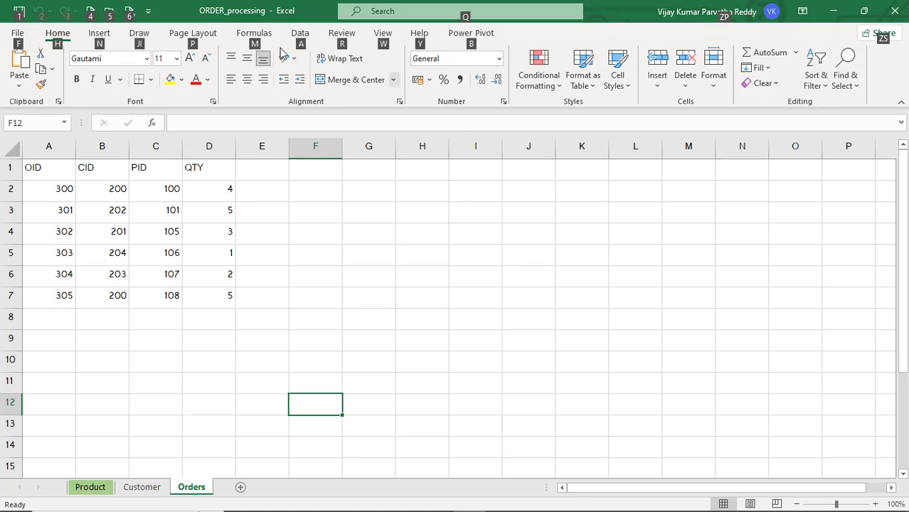
pyautogui.hotkey('alt', 'Tab')
pyautogui.hotkey('alt', 'Tab')
pyautogui.hotkey('alt', 'Tab')
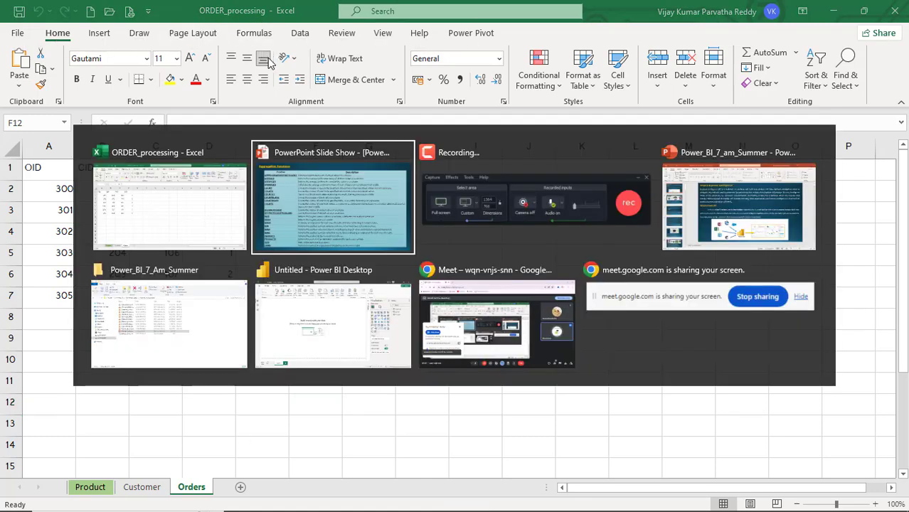
pyautogui.hotkey('alt', 'Tab')
pyautogui.hotkey('alt', 'Tab')
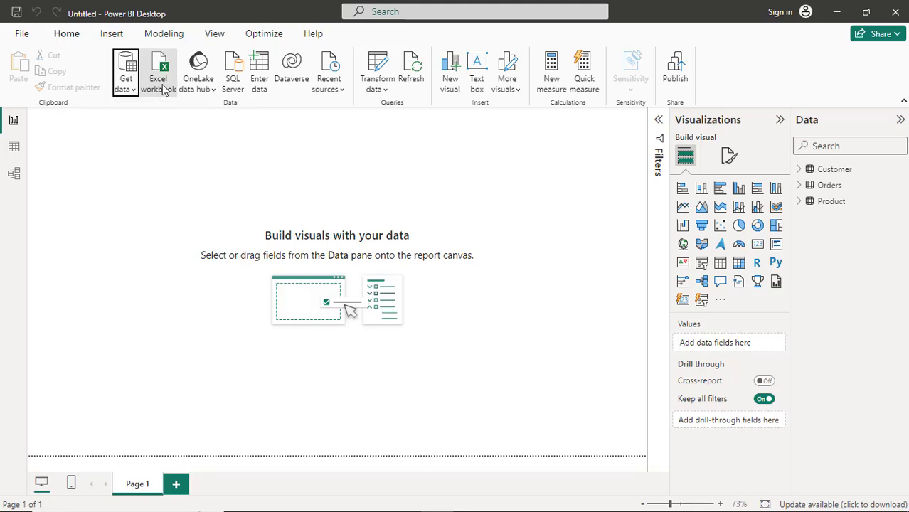
pyautogui.click(163, 86)
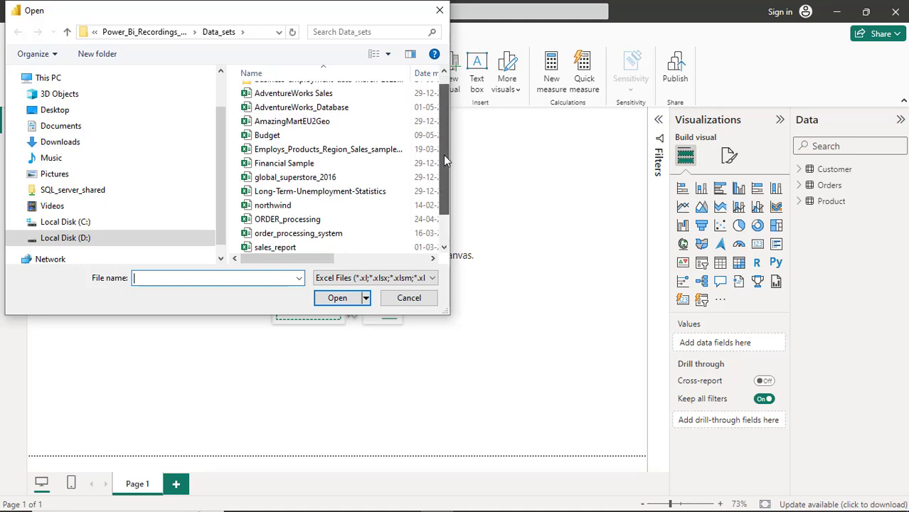
pyautogui.scroll(-1, 443, 154)
pyautogui.click(298, 211)
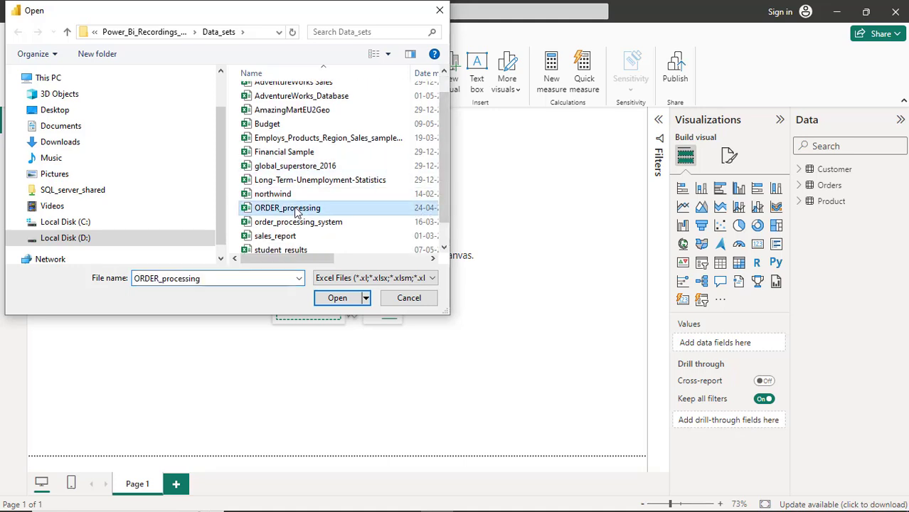
pyautogui.click(340, 297)
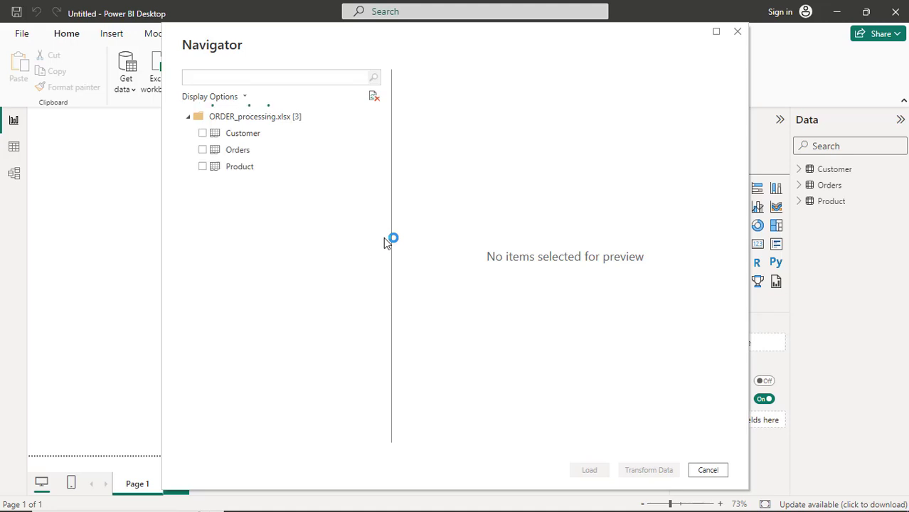
pyautogui.click(203, 134)
pyautogui.click(203, 150)
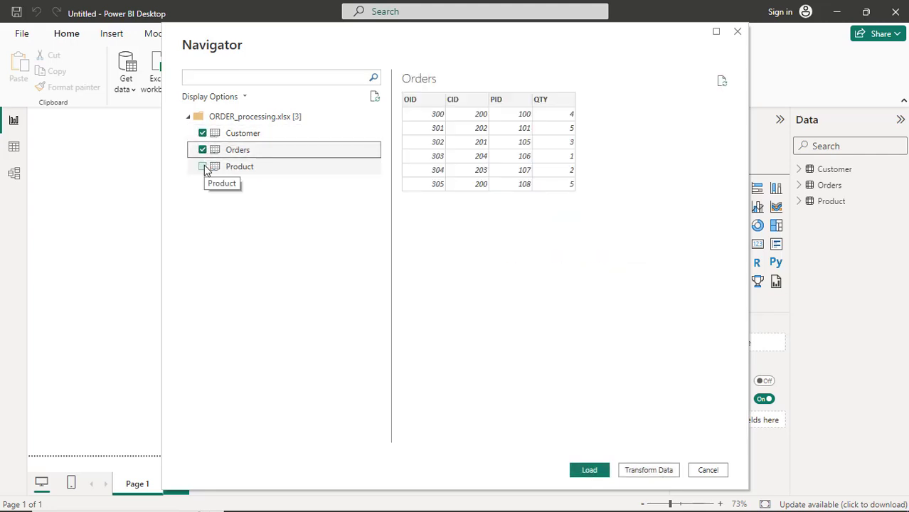
pyautogui.click(203, 167)
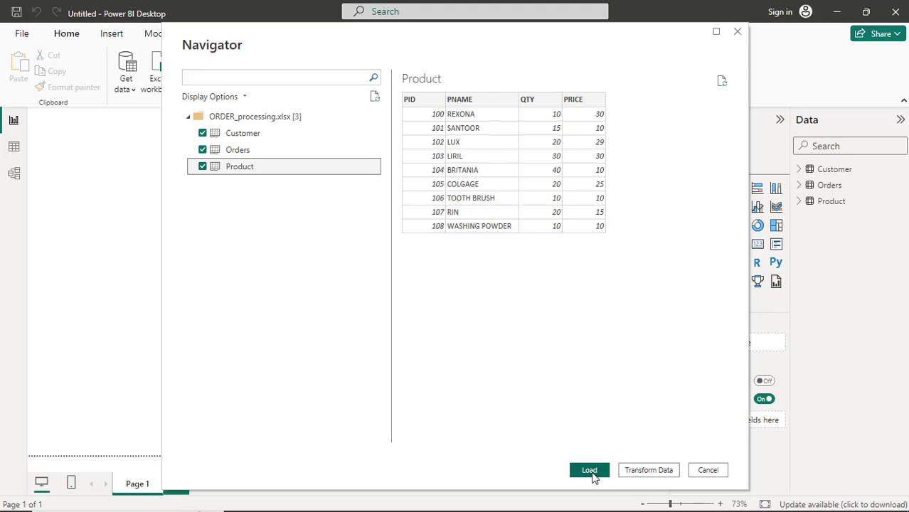
pyautogui.click(714, 471)
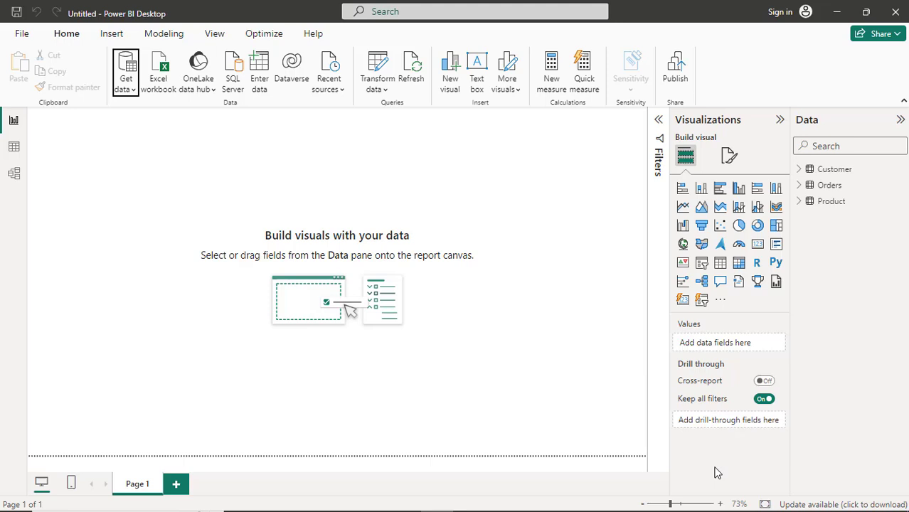
# Expand the Customer, Orders and Product tables to list their fields
pyautogui.click(801, 169)
pyautogui.click(799, 249)
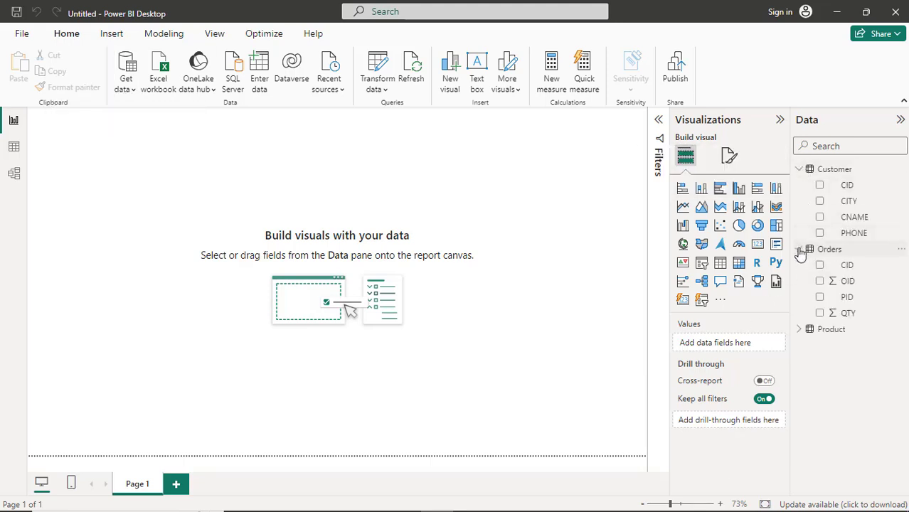
pyautogui.click(799, 329)
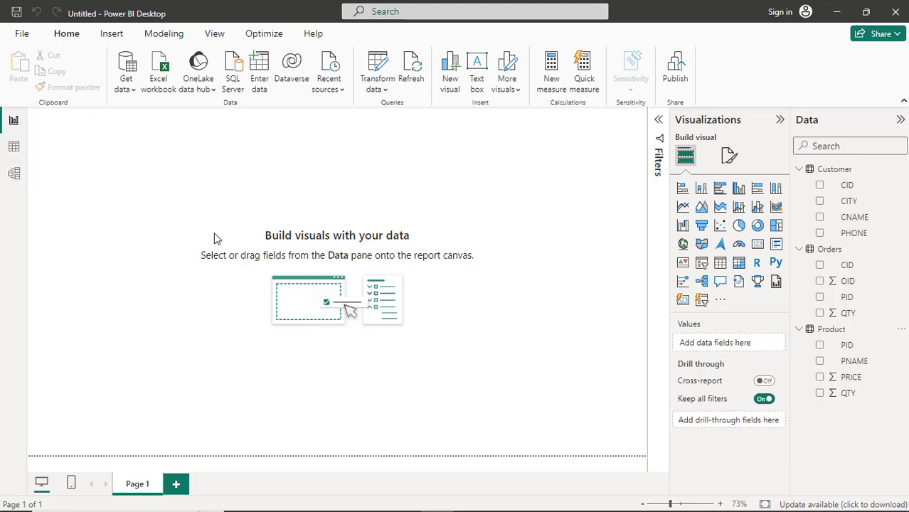
# In the model view, move the Customer table below Orders and shift Orders away from Product so the relationships are spaced out
pyautogui.click(14, 175)
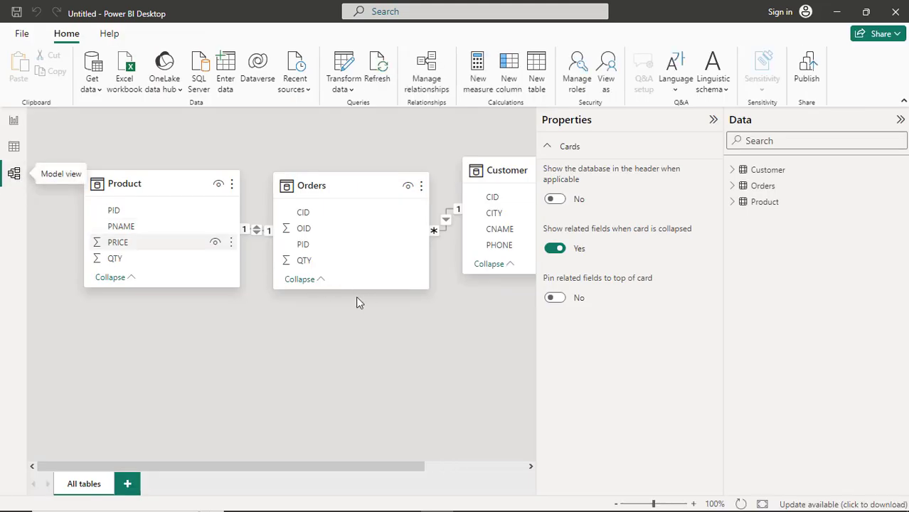
pyautogui.click(713, 122)
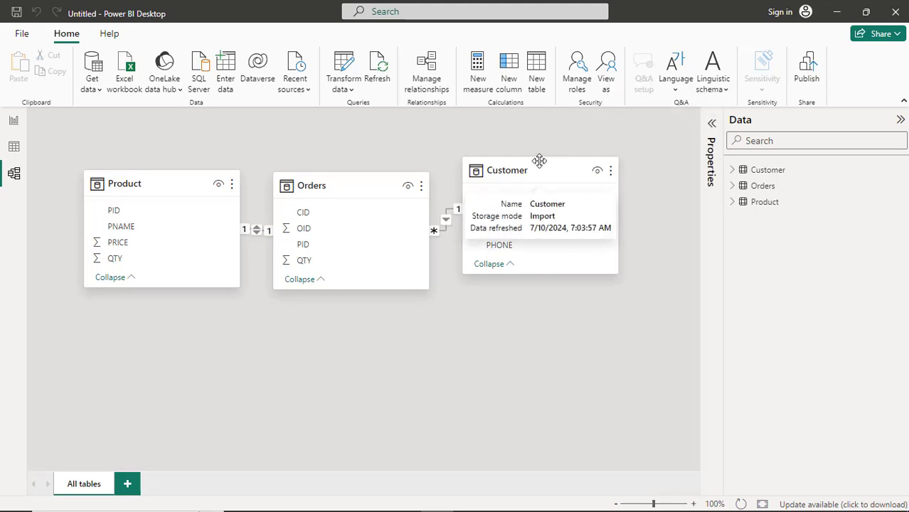
pyautogui.moveTo(539, 161); pyautogui.dragTo(586, 321)
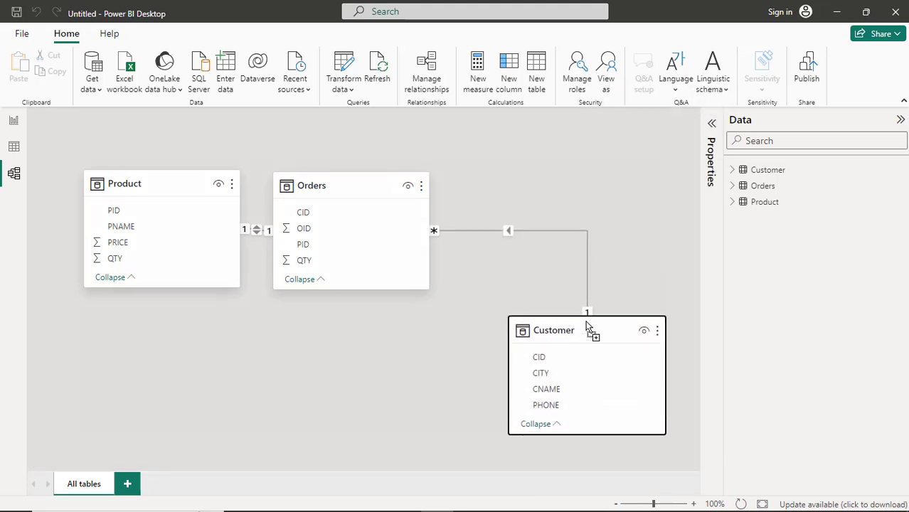
pyautogui.moveTo(353, 184); pyautogui.dragTo(437, 135)
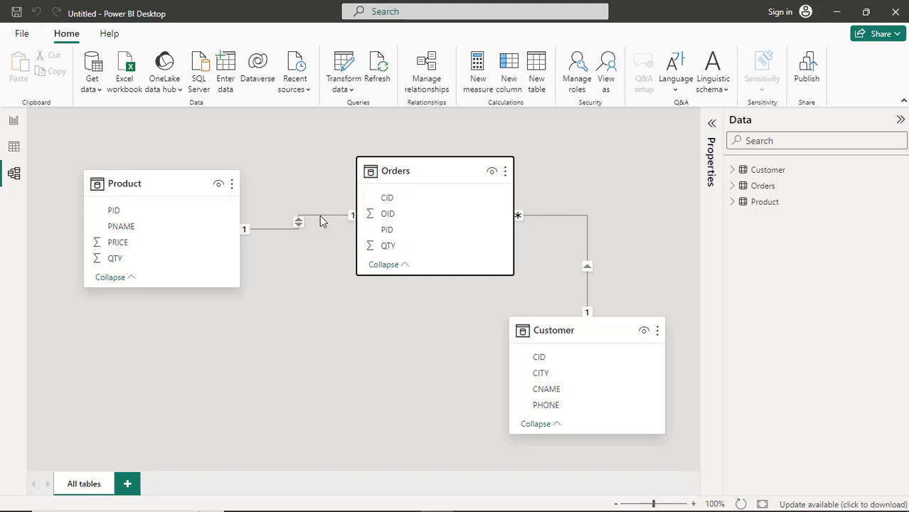
# Add an empty table visual to the report page, enlarge and widen it, and place it in the page's upper area
pyautogui.click(14, 122)
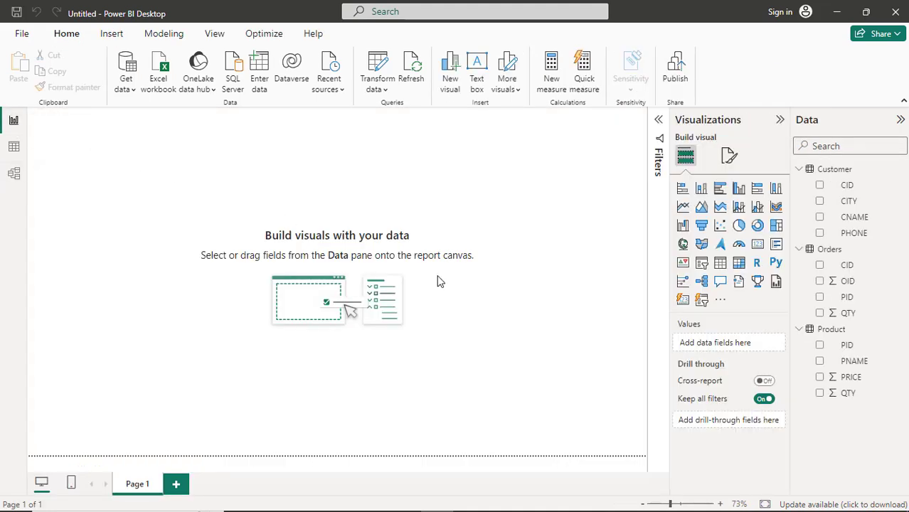
pyautogui.click(722, 263)
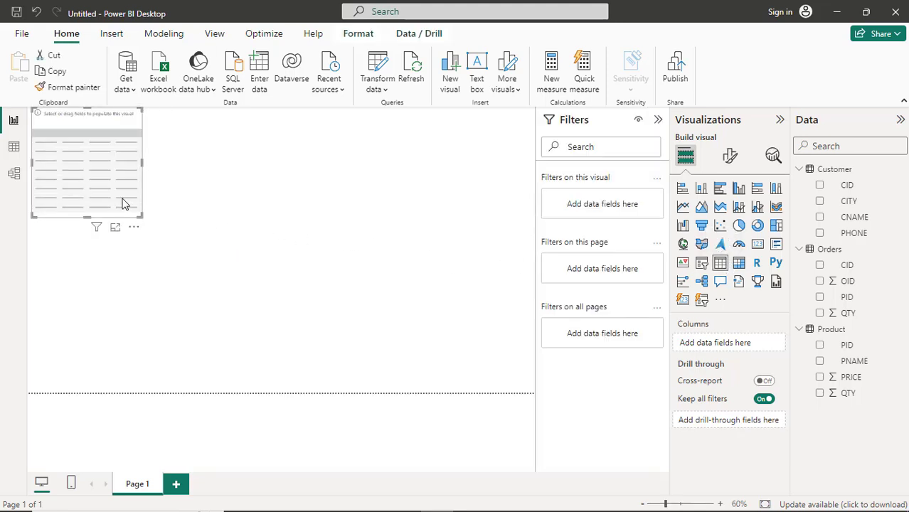
pyautogui.moveTo(124, 201); pyautogui.dragTo(456, 288)
pyautogui.moveTo(374, 271); pyautogui.dragTo(307, 260)
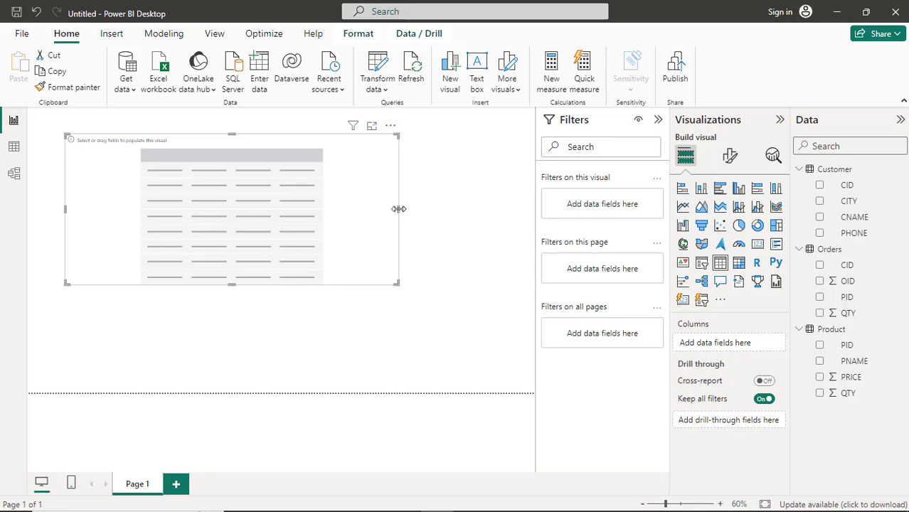
pyautogui.moveTo(406, 208); pyautogui.dragTo(454, 210)
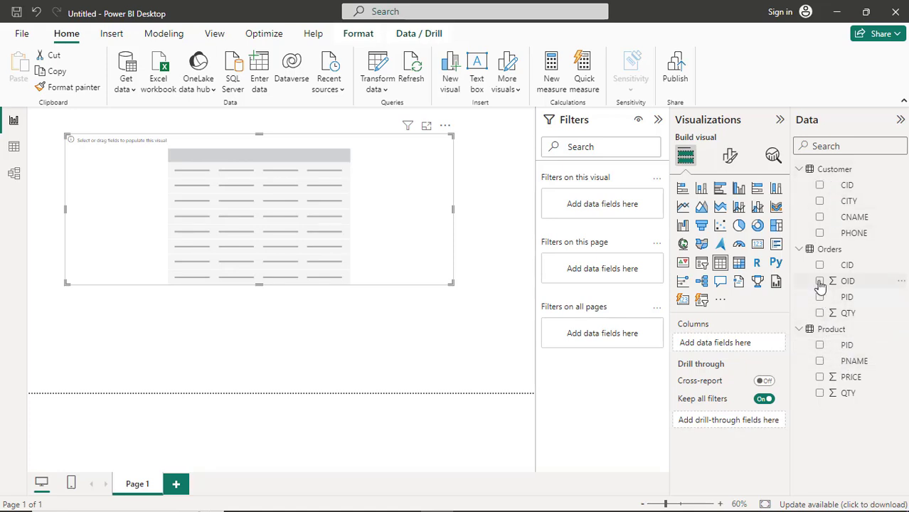
# Add OID from Orders and CID, CNAME and CITY from Customer, in that order, as columns of the table visual
pyautogui.moveTo(821, 283); pyautogui.dragTo(700, 345)
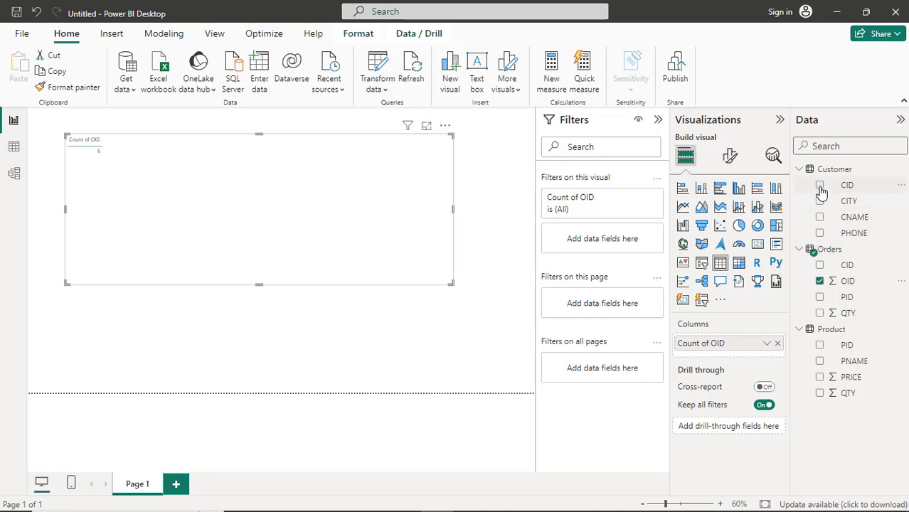
pyautogui.moveTo(821, 186); pyautogui.dragTo(738, 355)
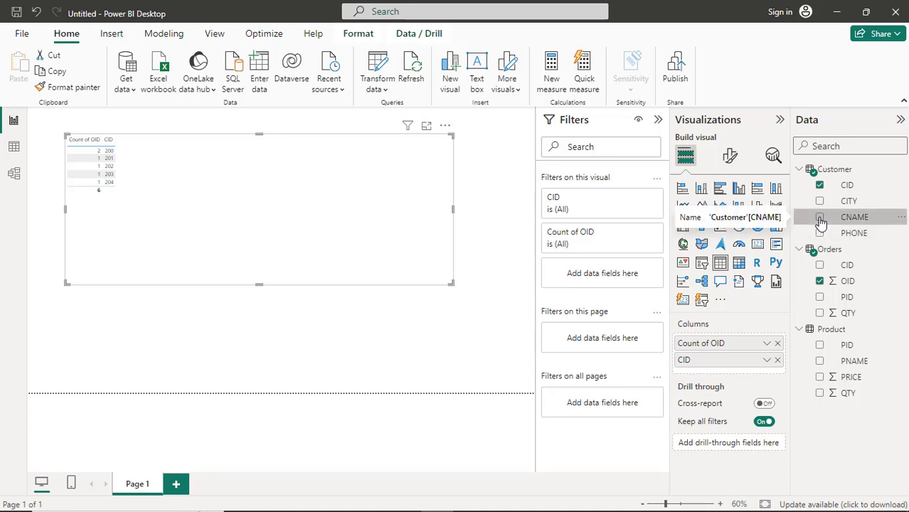
pyautogui.moveTo(822, 222); pyautogui.dragTo(721, 371)
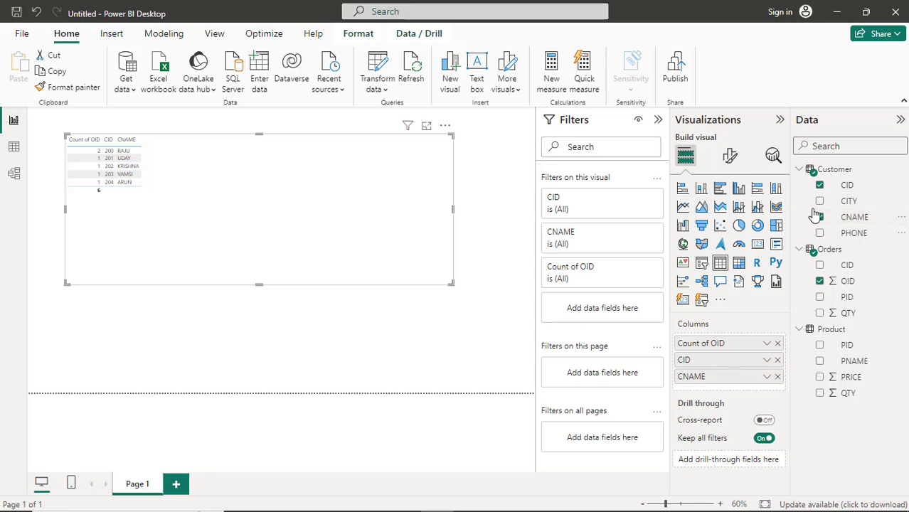
pyautogui.moveTo(822, 203); pyautogui.dragTo(724, 384)
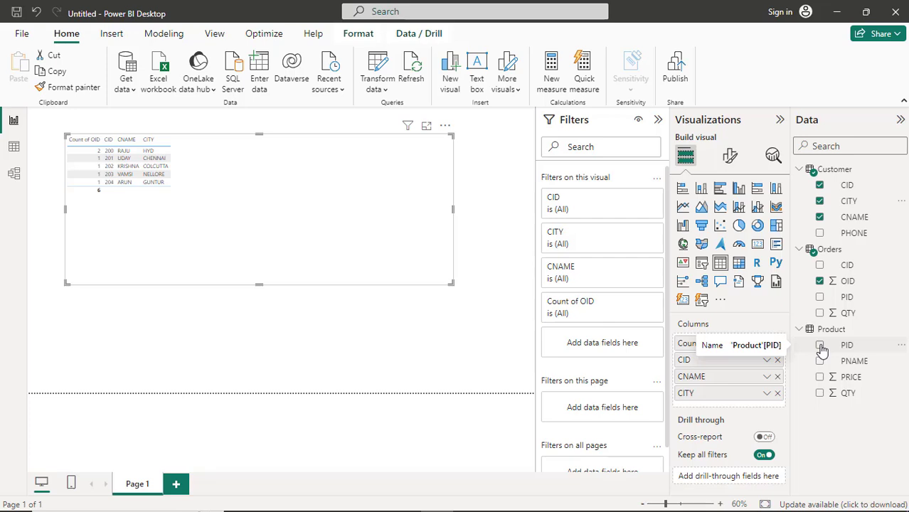
# Add PID and PNAME from Product to the table visual's columns, and remove that PID column again
pyautogui.moveTo(822, 349); pyautogui.dragTo(748, 403)
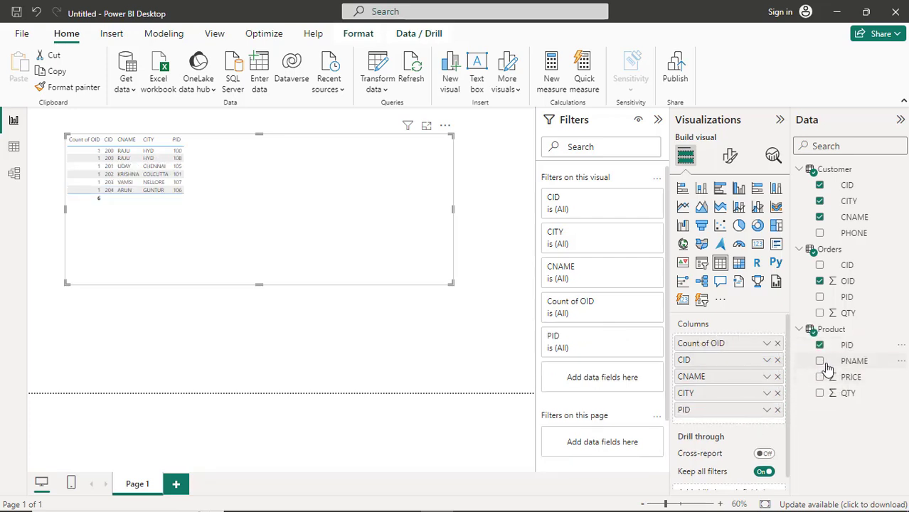
pyautogui.moveTo(821, 365); pyautogui.dragTo(740, 423)
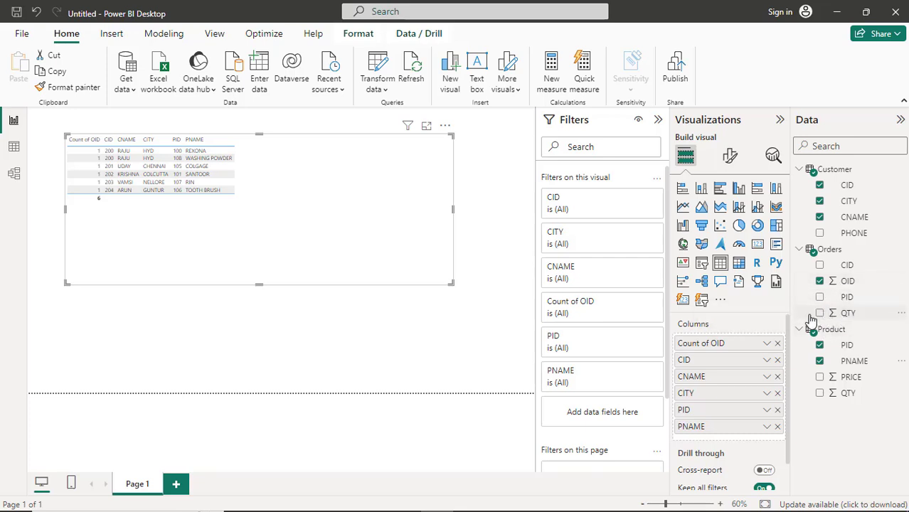
pyautogui.click(778, 411)
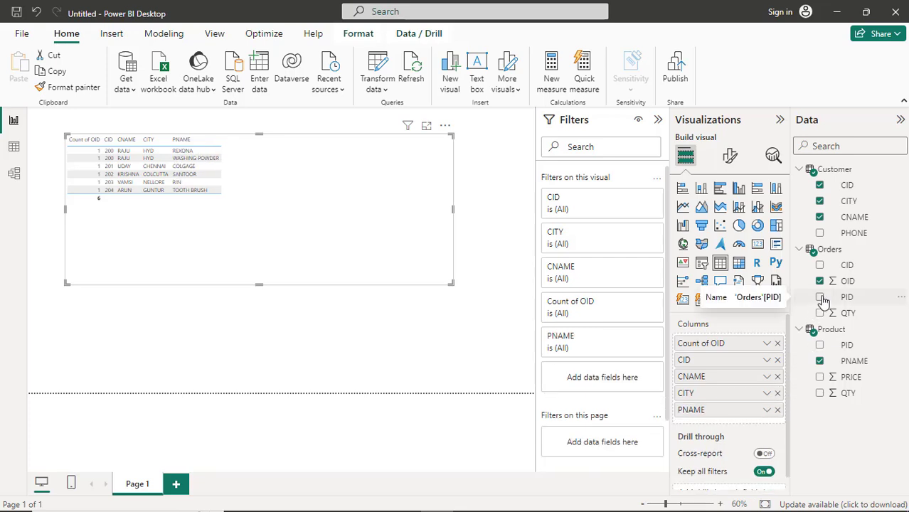
# Insert PID from Orders before PNAME, and add QTY from Orders and PRICE from Product after it
pyautogui.moveTo(823, 302); pyautogui.dragTo(755, 406)
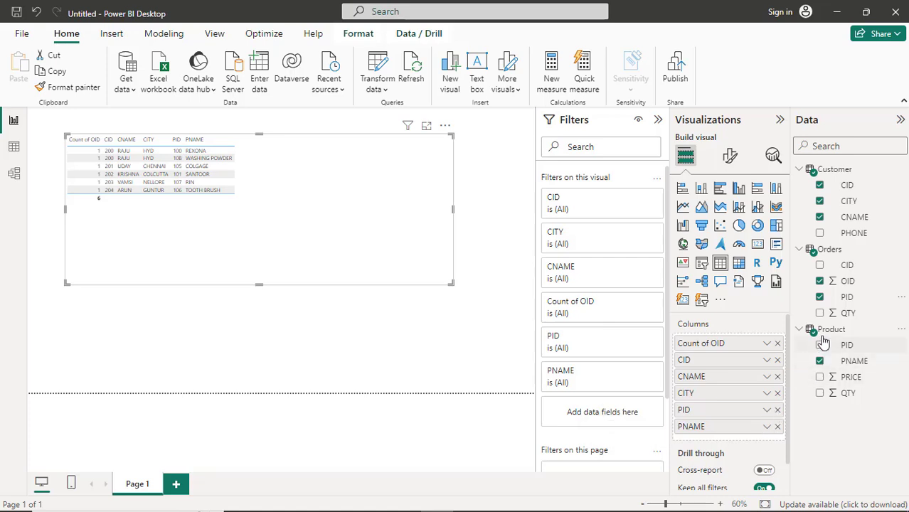
pyautogui.moveTo(823, 316); pyautogui.dragTo(734, 430)
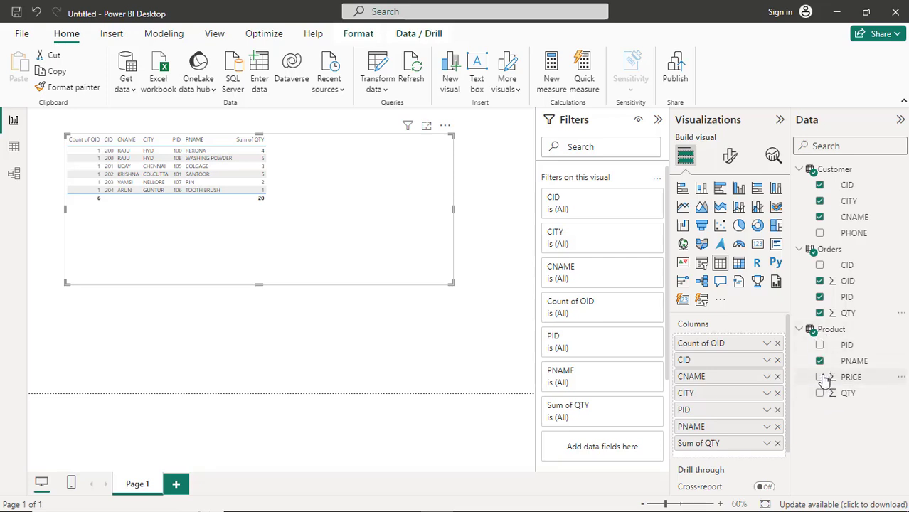
pyautogui.moveTo(824, 381); pyautogui.dragTo(753, 449)
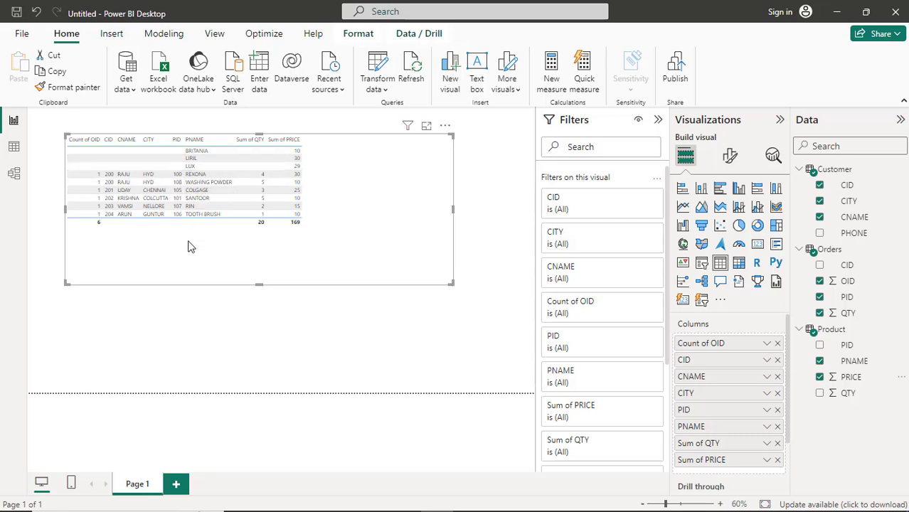
# Switch to the ORDER_processing workbook in Excel, compare its Orders and Product sheets with the table visual, and return to Power BI Desktop
pyautogui.hotkey('alt', 'Tab')
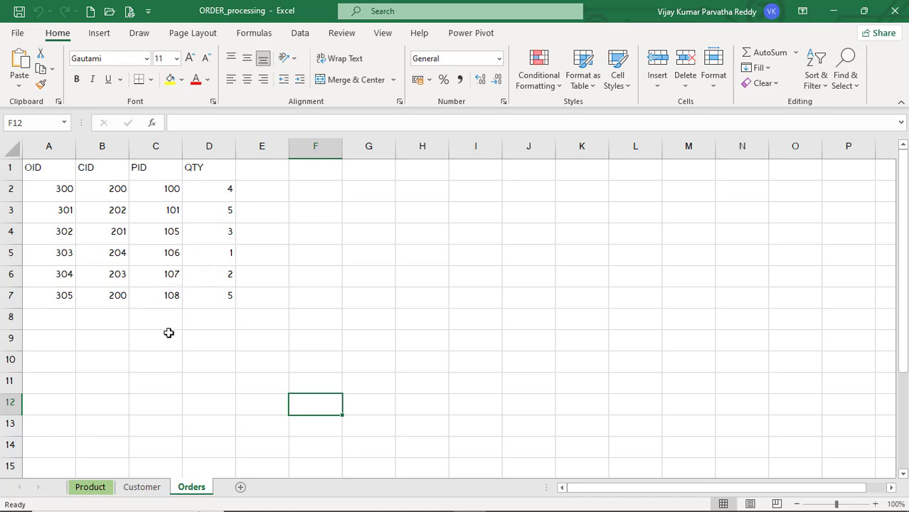
pyautogui.click(99, 488)
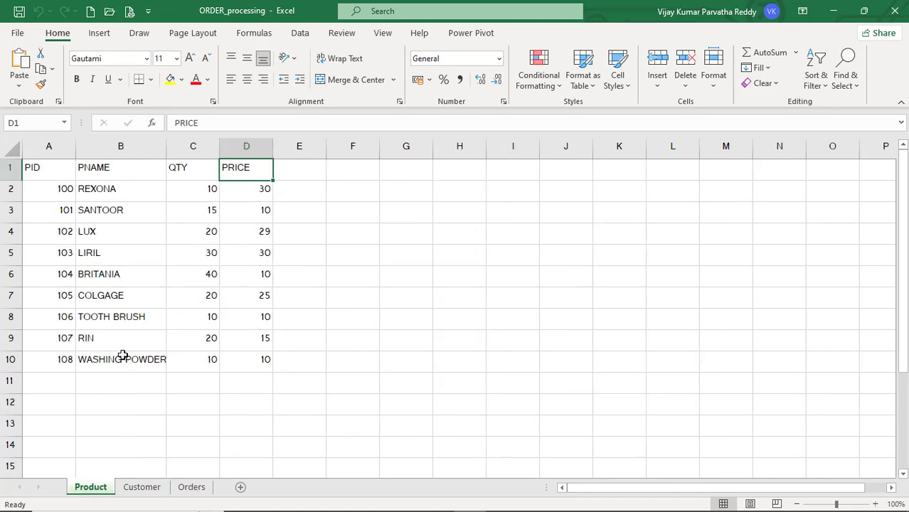
pyautogui.click(195, 488)
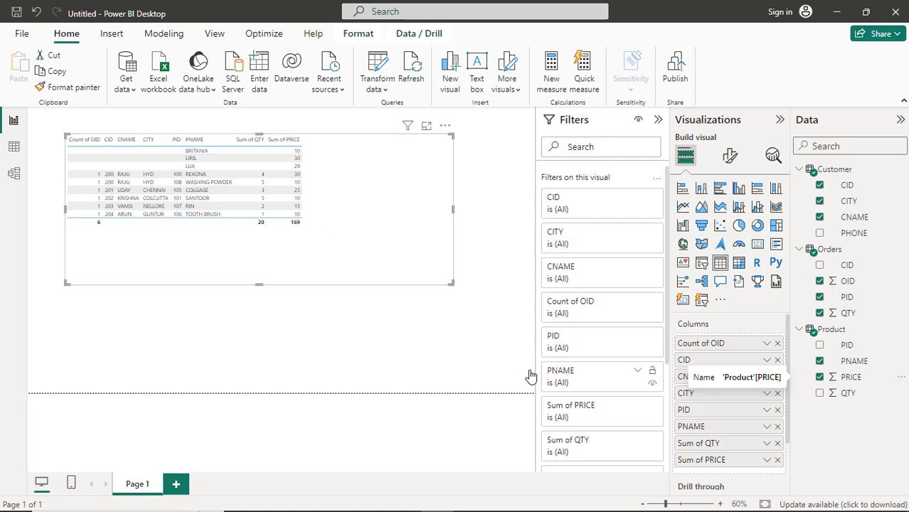
pyautogui.click(105, 175)
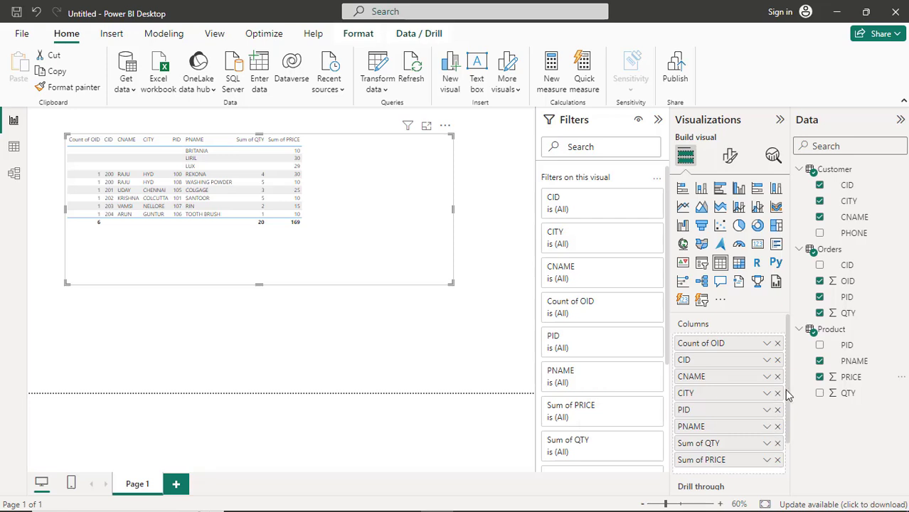
# Set the OID, PRICE and QTY columns of the table visual to Don't summarize
pyautogui.click(770, 345)
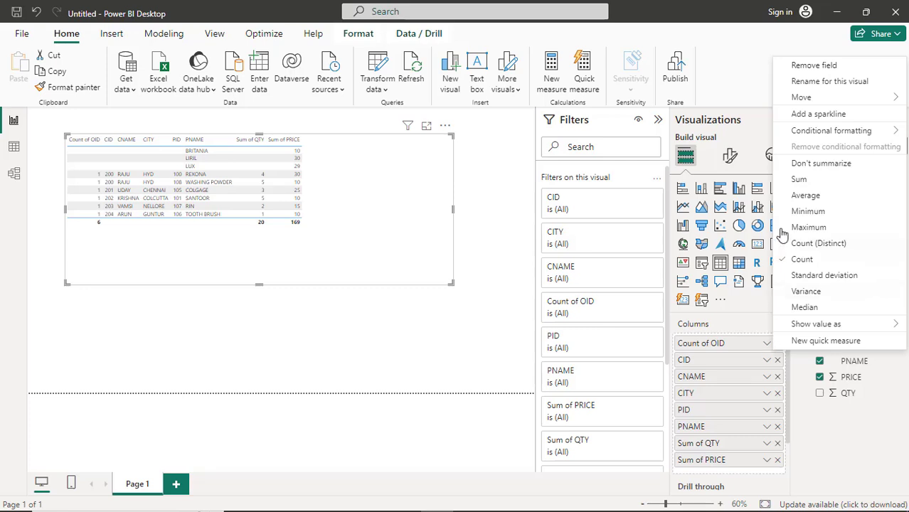
pyautogui.click(799, 164)
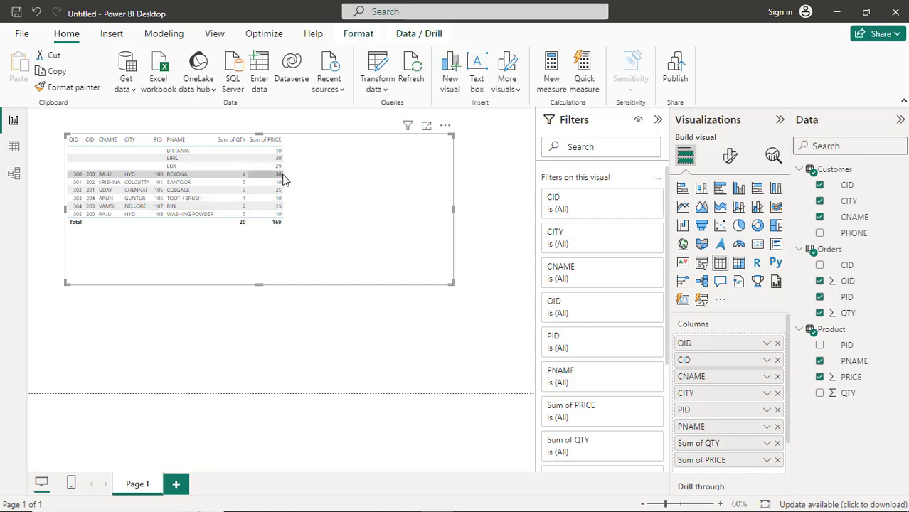
pyautogui.click(769, 461)
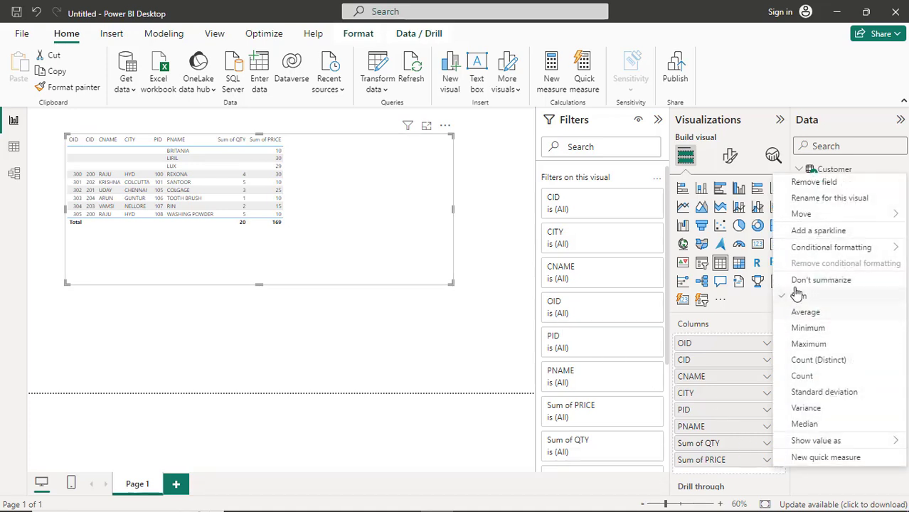
pyautogui.click(767, 443)
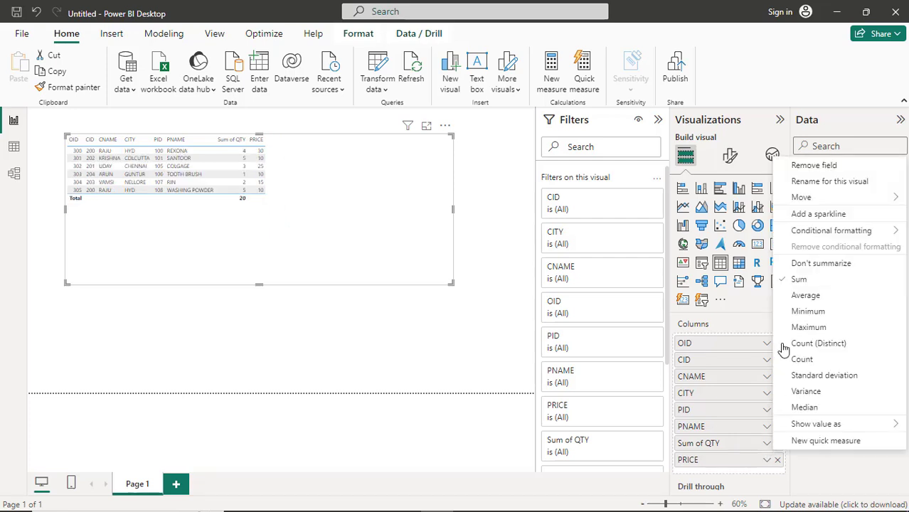
pyautogui.click(794, 266)
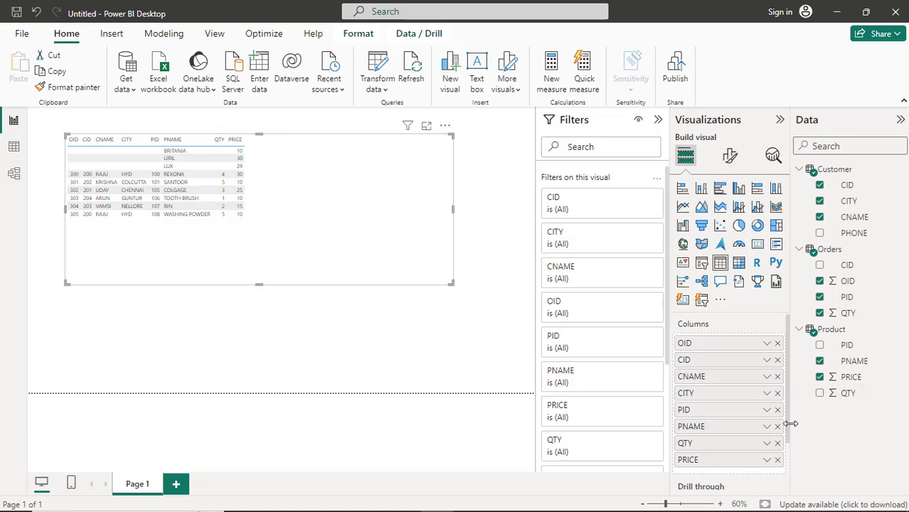
pyautogui.scroll(-2, 787, 420)
pyautogui.scroll(2, 792, 414)
# In the model view, set the Orders-to-Product relationship's cardinality to One to many (1:*) and check the table visual in the report
pyautogui.click(15, 177)
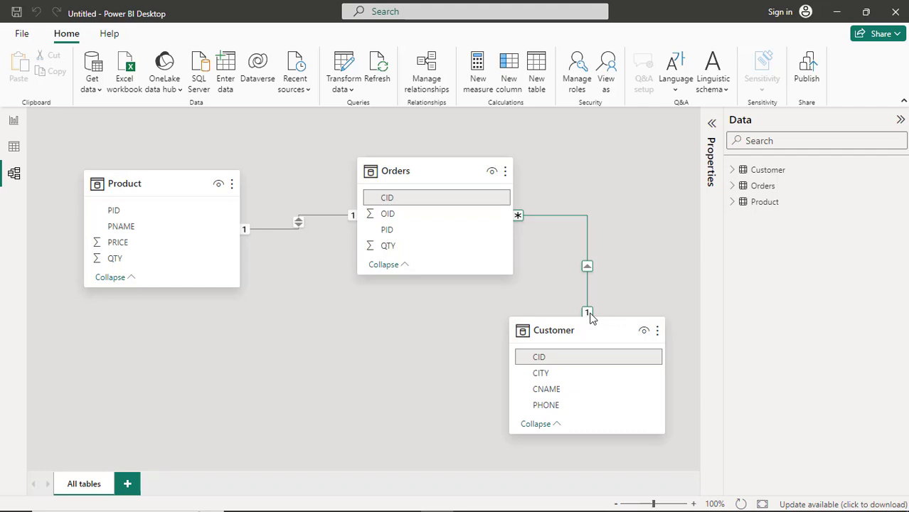
pyautogui.rightClick(299, 224)
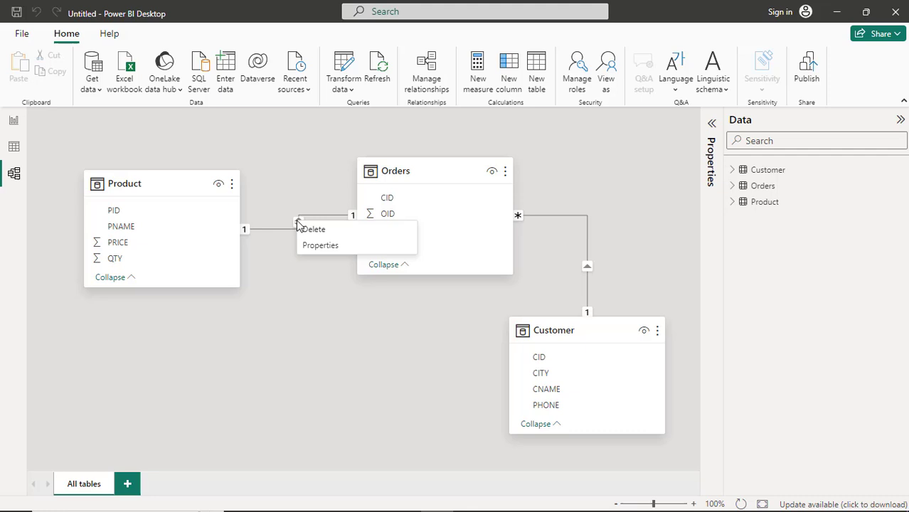
pyautogui.click(320, 252)
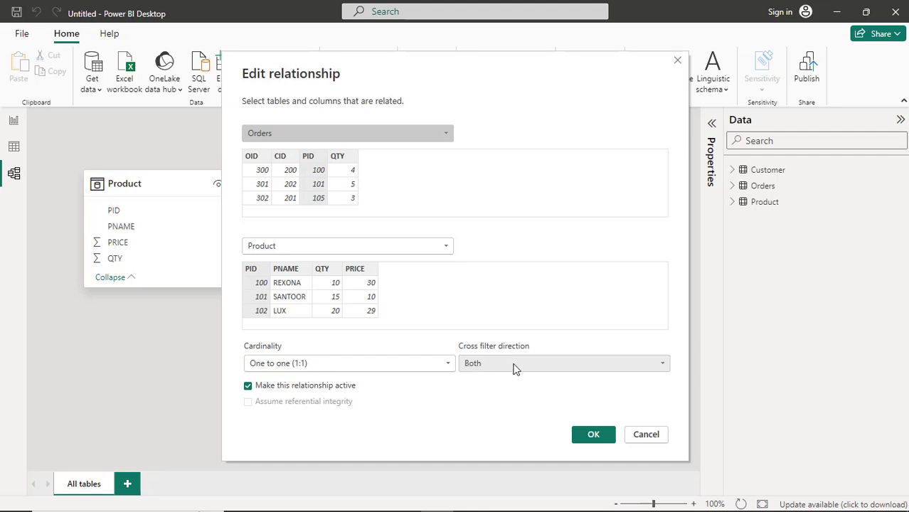
pyautogui.click(661, 365)
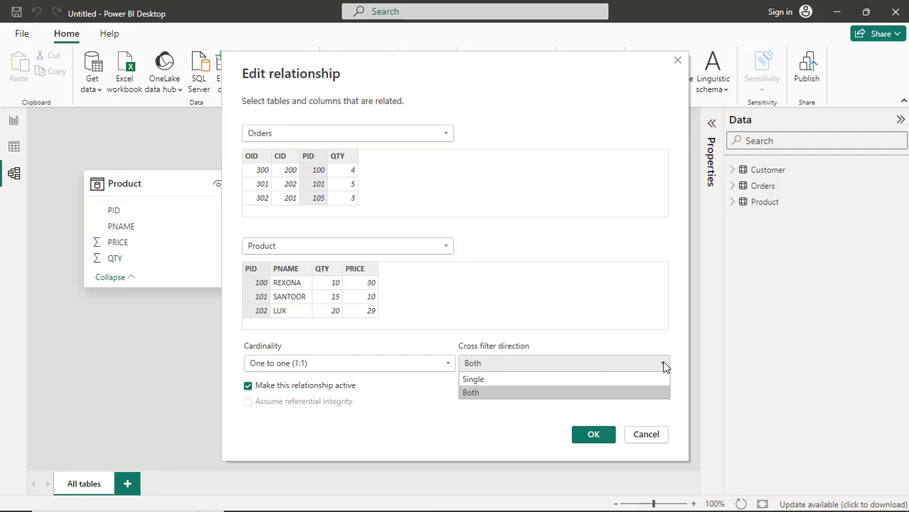
pyautogui.click(642, 328)
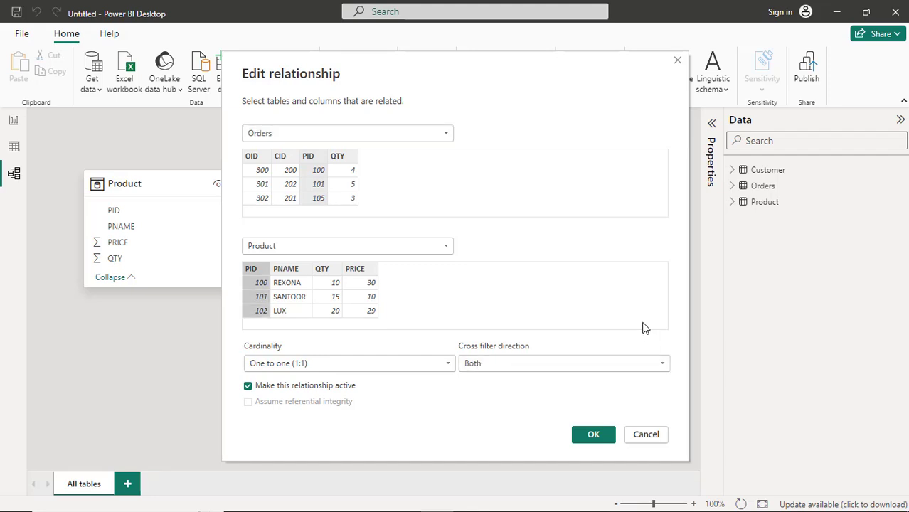
pyautogui.click(448, 365)
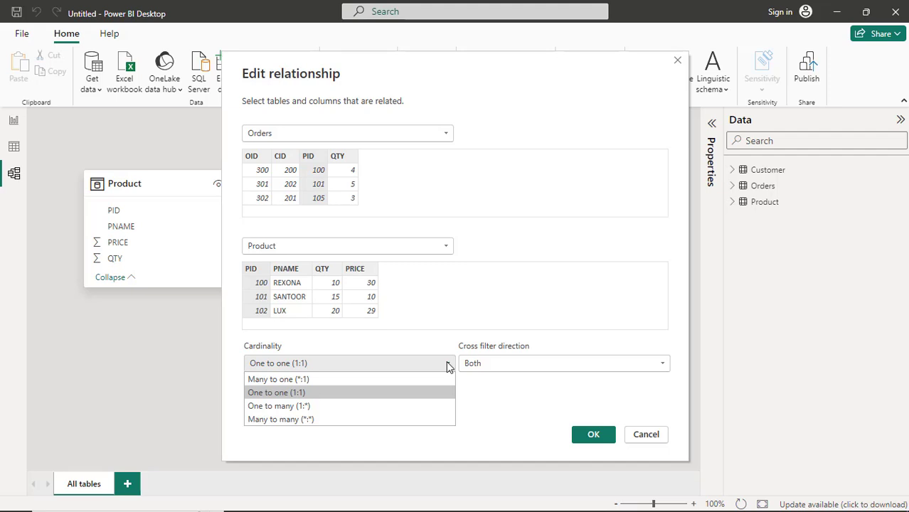
pyautogui.click(338, 405)
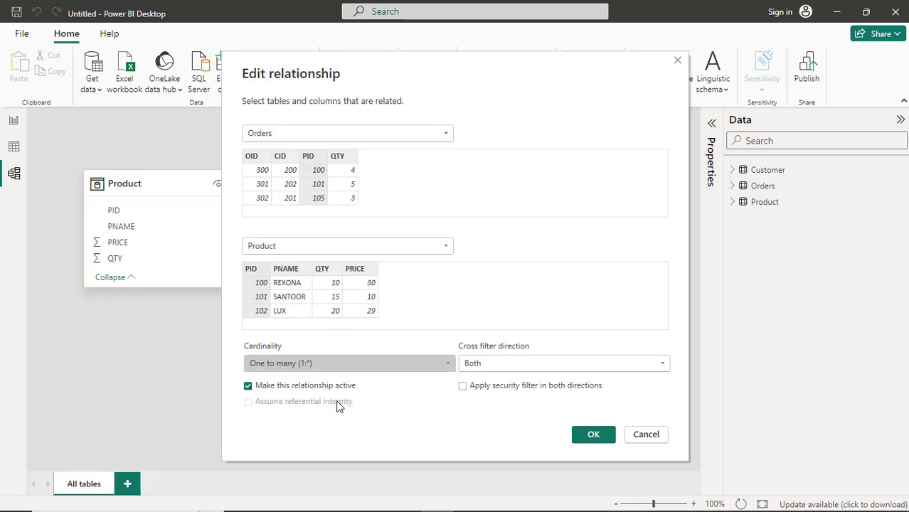
pyautogui.click(587, 434)
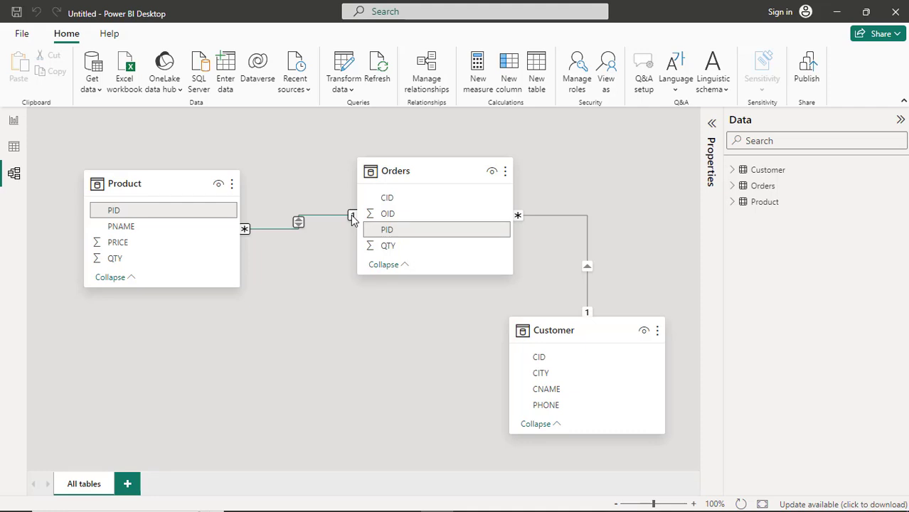
pyautogui.click(14, 122)
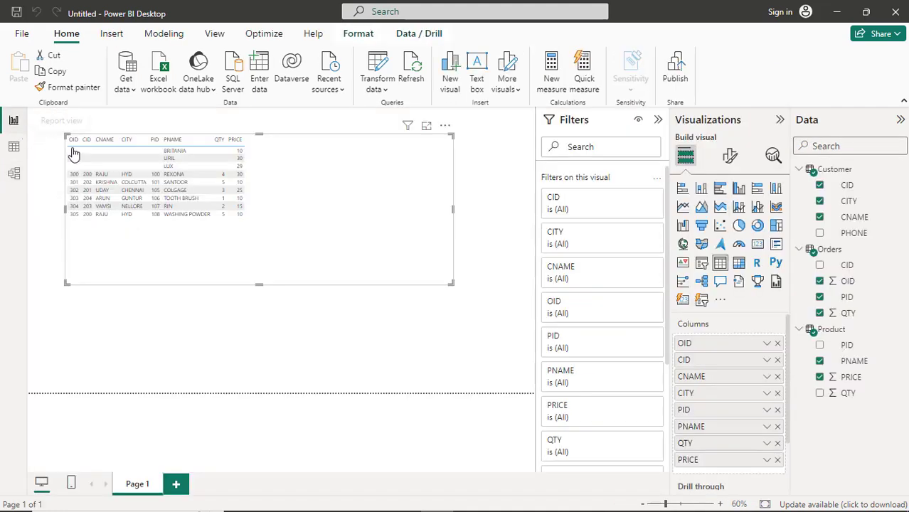
# In the model view, set the Product-to-Orders relationship's cardinality to Many to many (*:*) and return to the report page
pyautogui.click(13, 175)
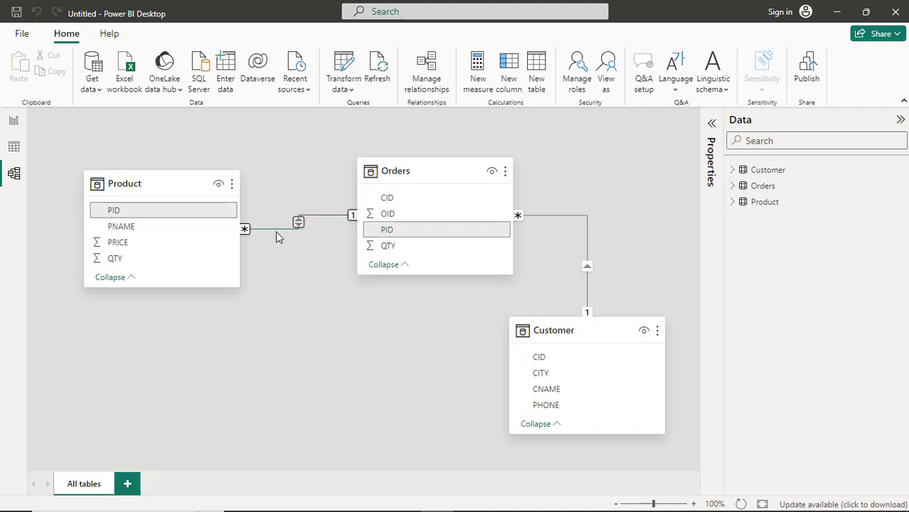
pyautogui.rightClick(300, 224)
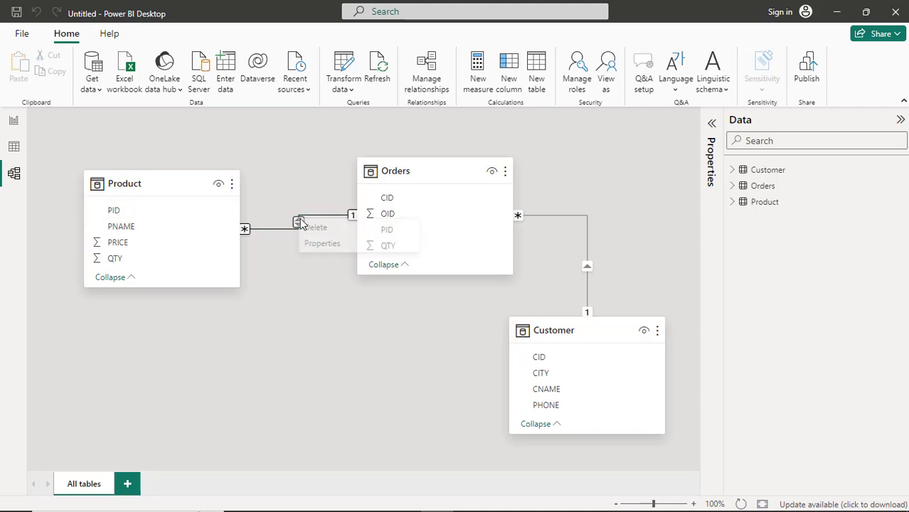
pyautogui.click(326, 246)
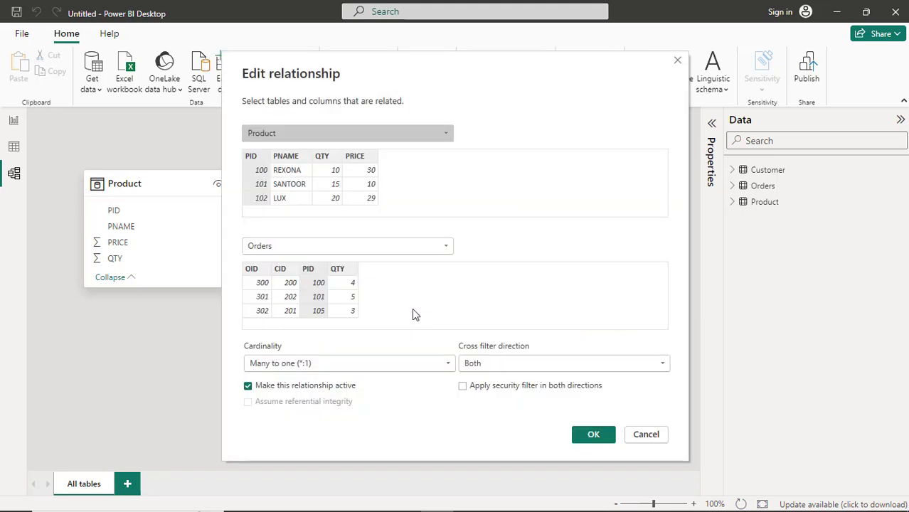
pyautogui.click(448, 366)
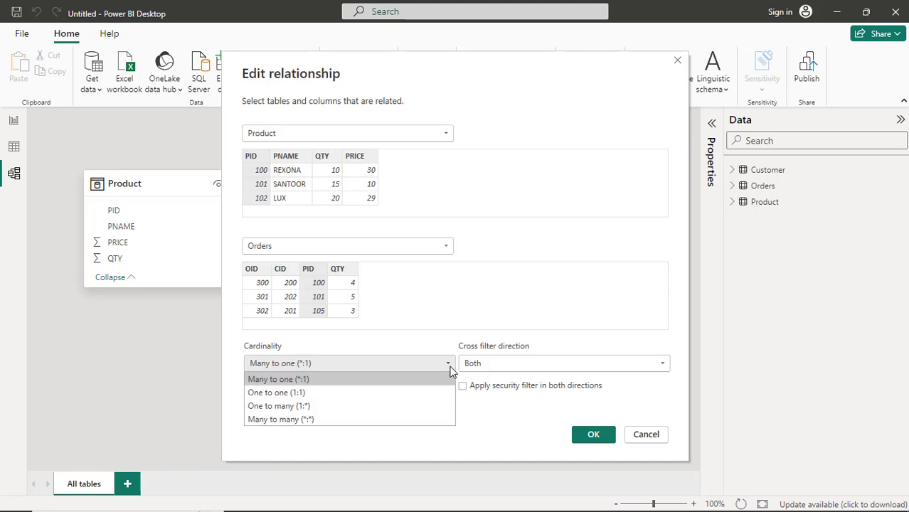
pyautogui.click(377, 421)
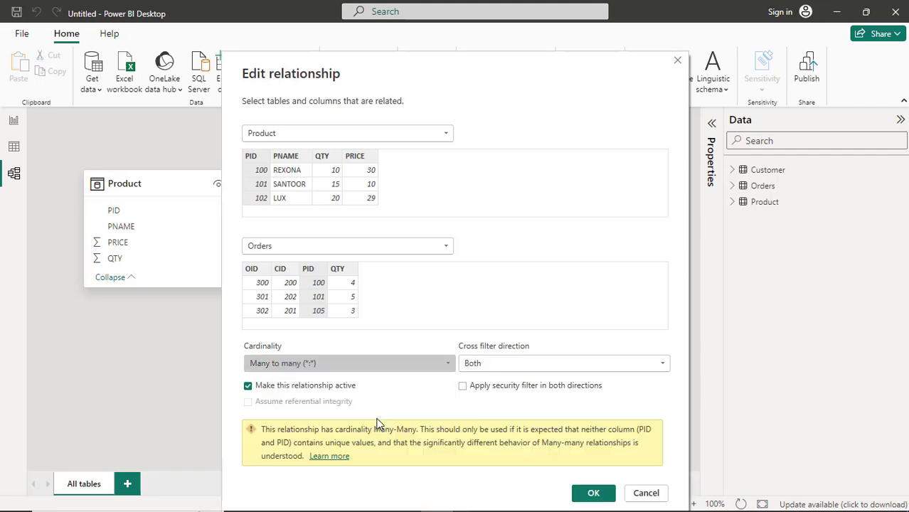
pyautogui.click(594, 494)
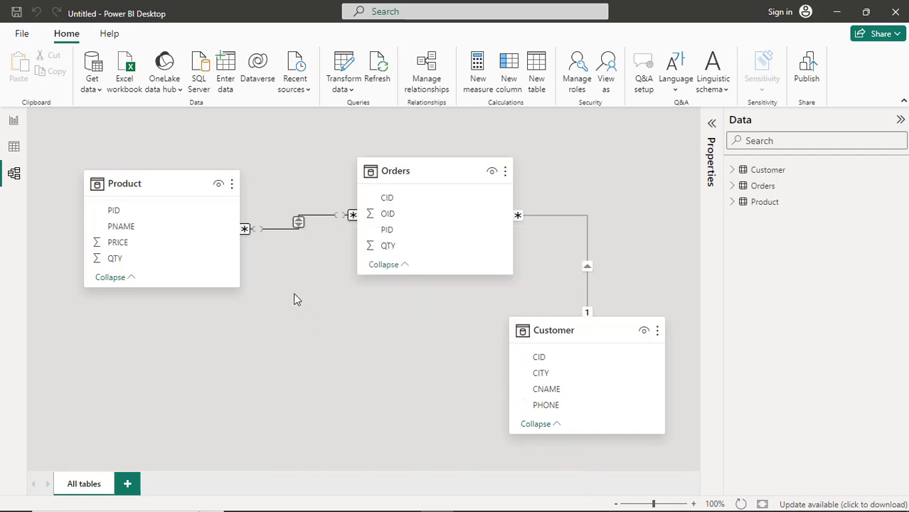
pyautogui.click(16, 124)
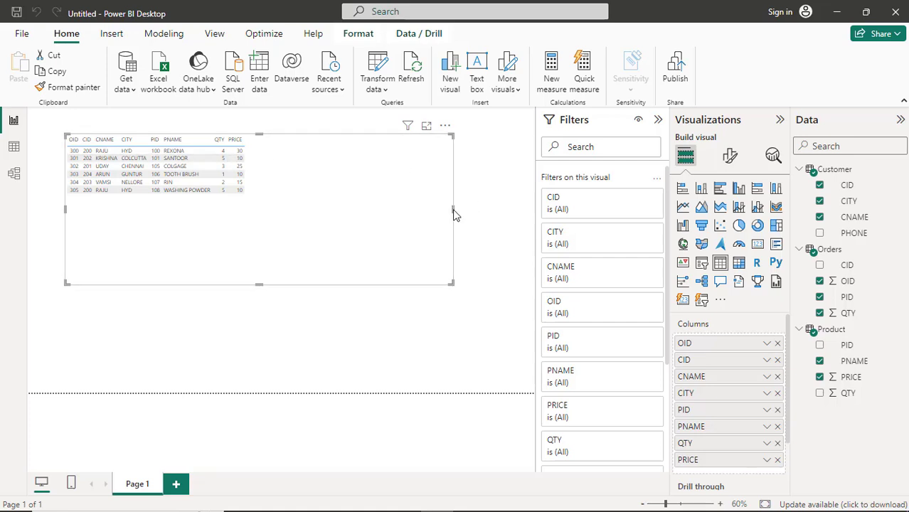
# Widen the table visual and format its values as bold with font size 11
pyautogui.moveTo(453, 209); pyautogui.dragTo(486, 212)
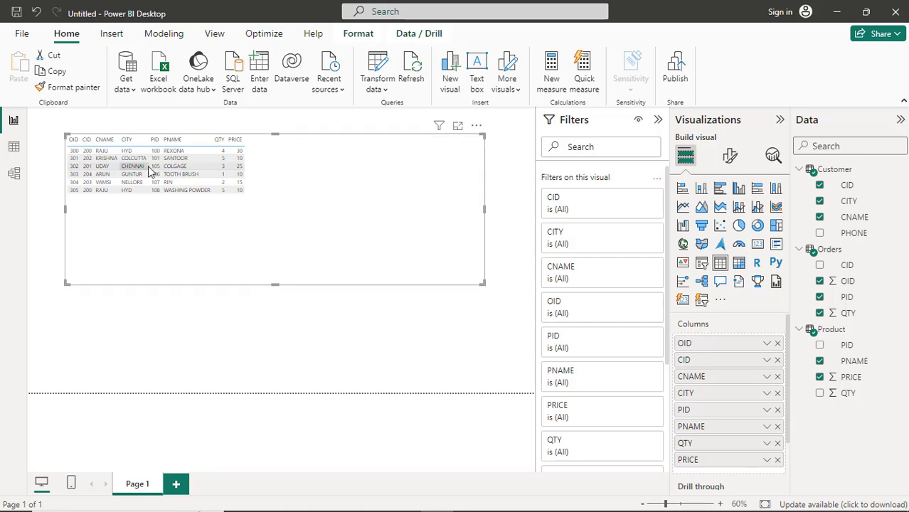
pyautogui.click(729, 158)
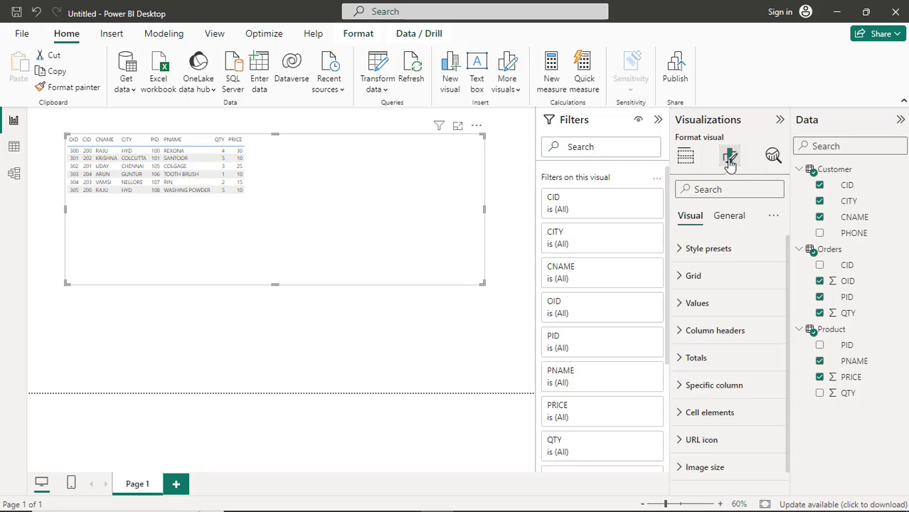
pyautogui.click(713, 306)
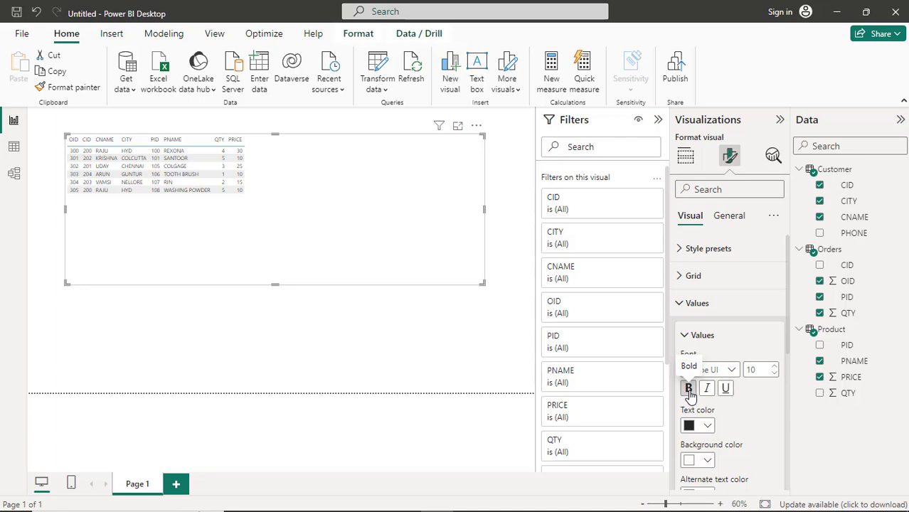
pyautogui.click(688, 390)
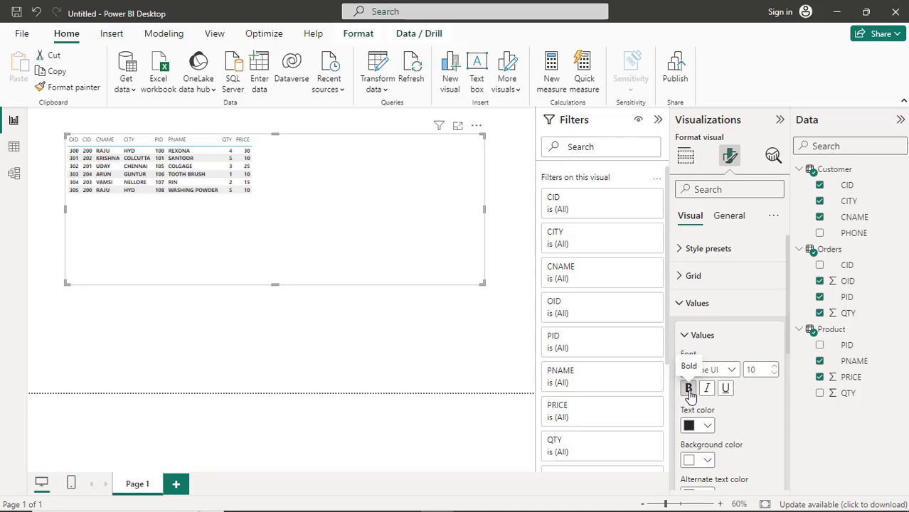
pyautogui.click(777, 372)
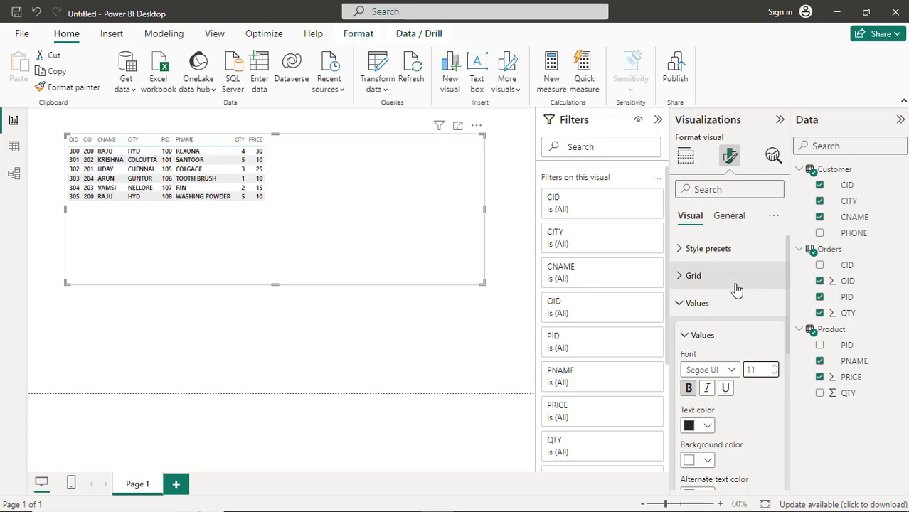
pyautogui.scroll(-3, 737, 289)
pyautogui.scroll(3, 736, 286)
pyautogui.click(681, 306)
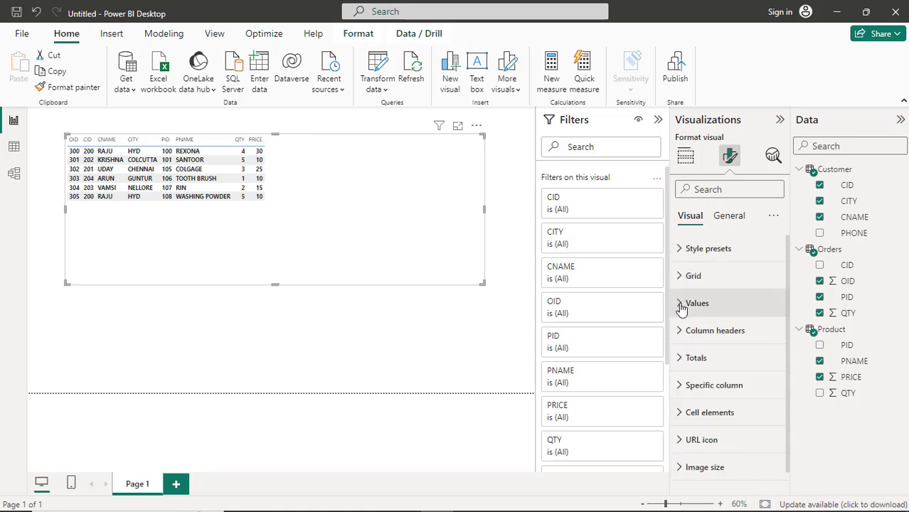
# Format the table visual's column headers as bold, font size 12, with dark purple text
pyautogui.click(683, 335)
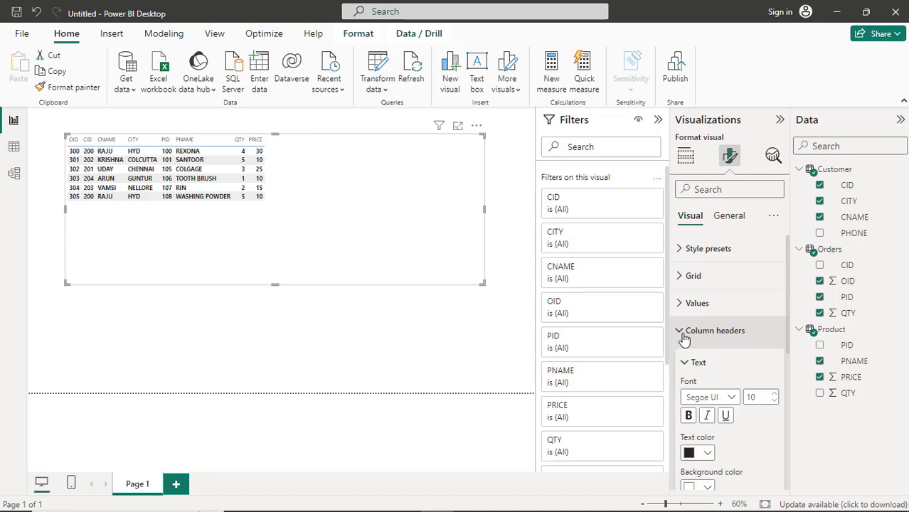
pyautogui.click(689, 416)
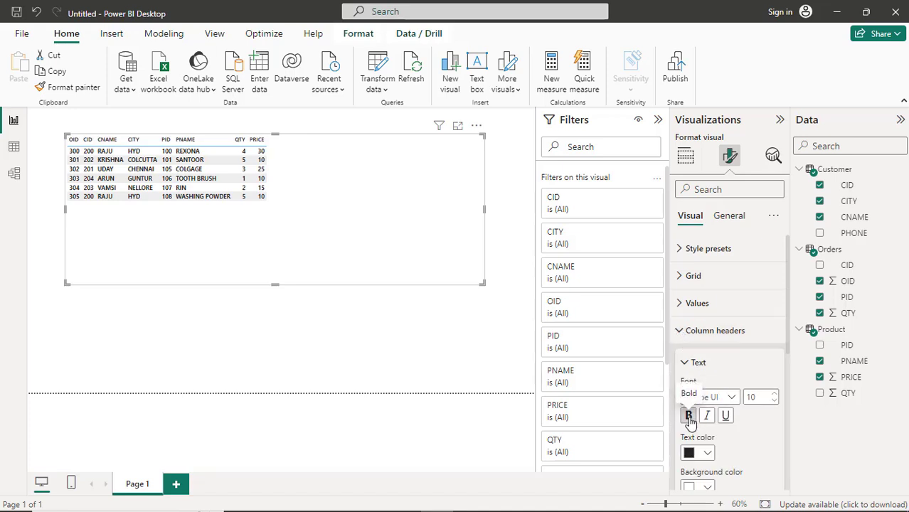
pyautogui.click(774, 399)
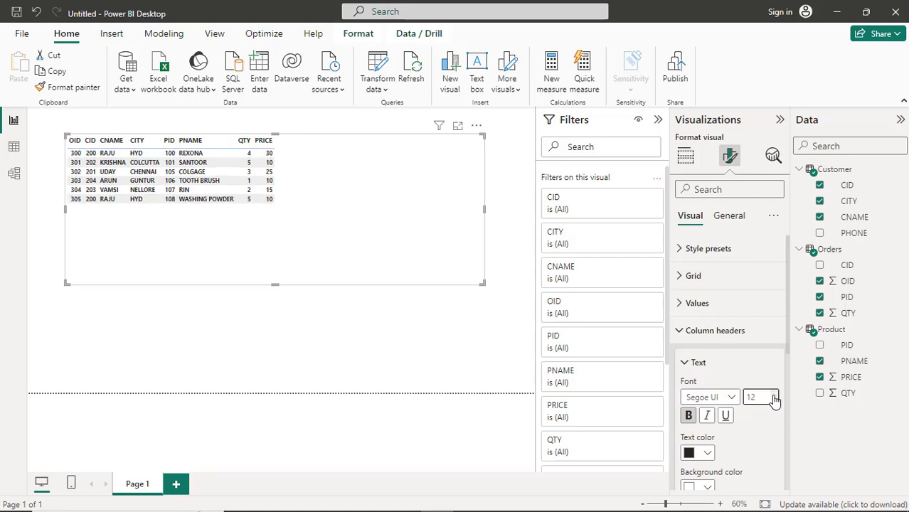
pyautogui.click(708, 454)
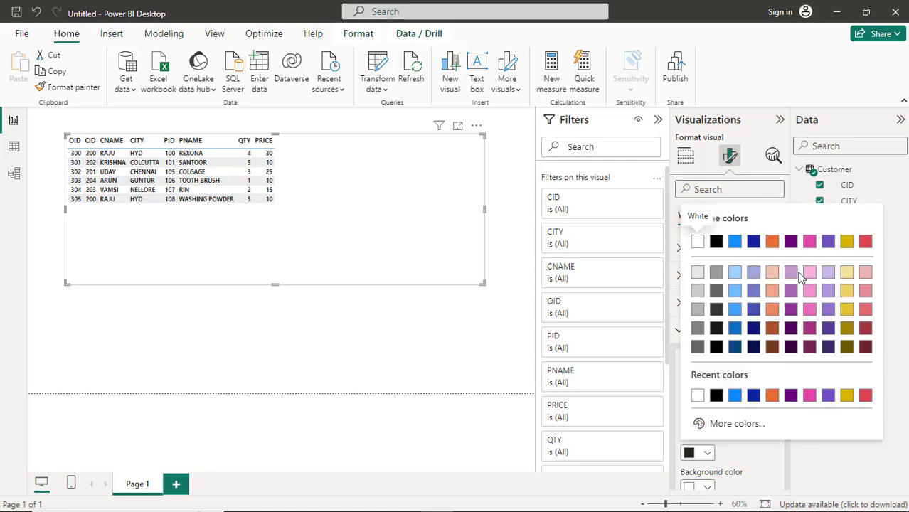
pyautogui.click(791, 243)
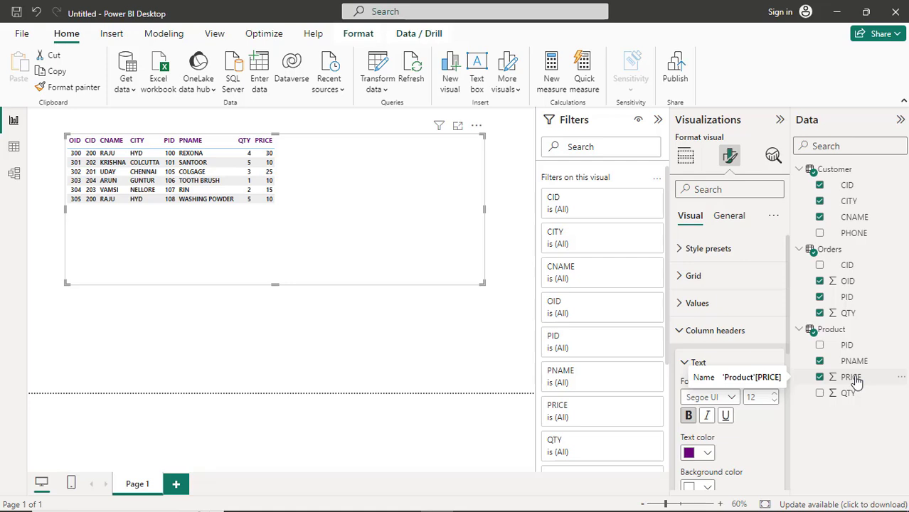
# Create a new measure in the Orders table named amount, and consult the Aggregation functions slide for its formula
pyautogui.rightClick(848, 251)
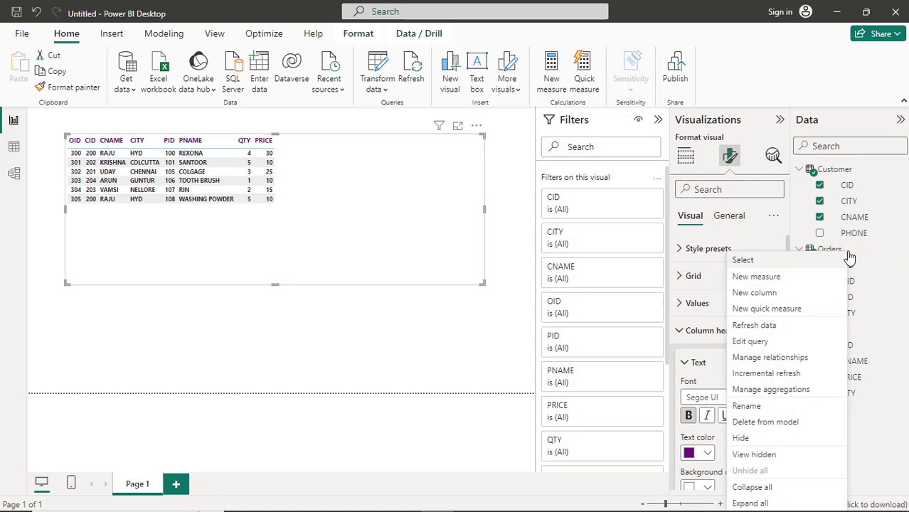
pyautogui.click(803, 284)
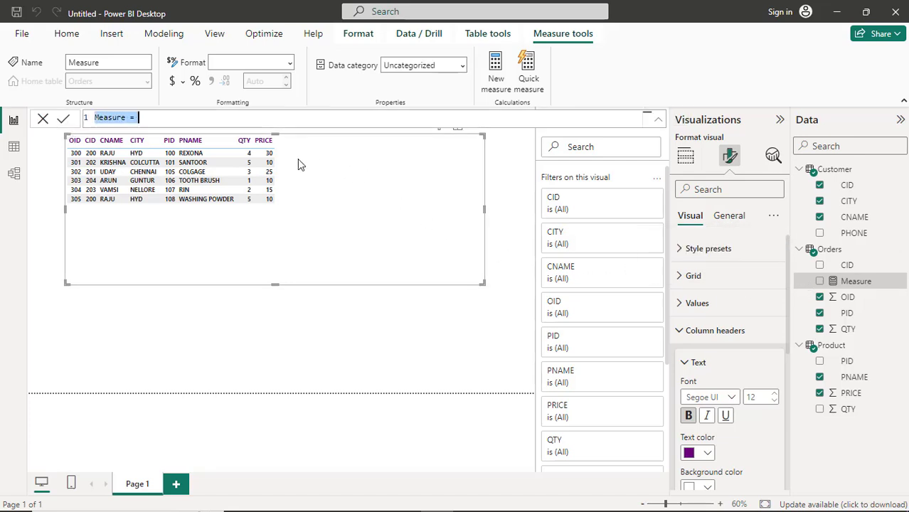
pyautogui.click(125, 117)
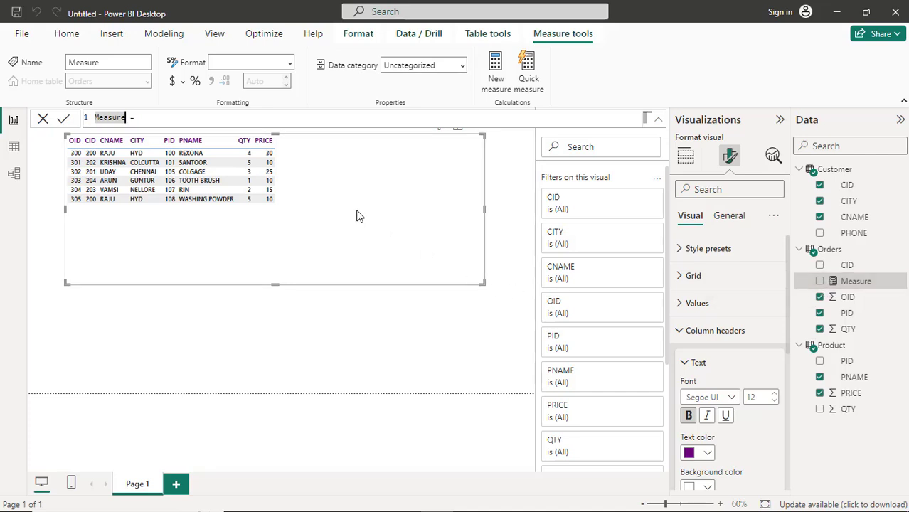
pyautogui.click(125, 119)
pyautogui.press('BackSpace')
pyautogui.press('BackSpace')
pyautogui.press('BackSpace')
pyautogui.press('BackSpace')
pyautogui.press('BackSpace')
pyautogui.press('BackSpace')
pyautogui.press('BackSpace')
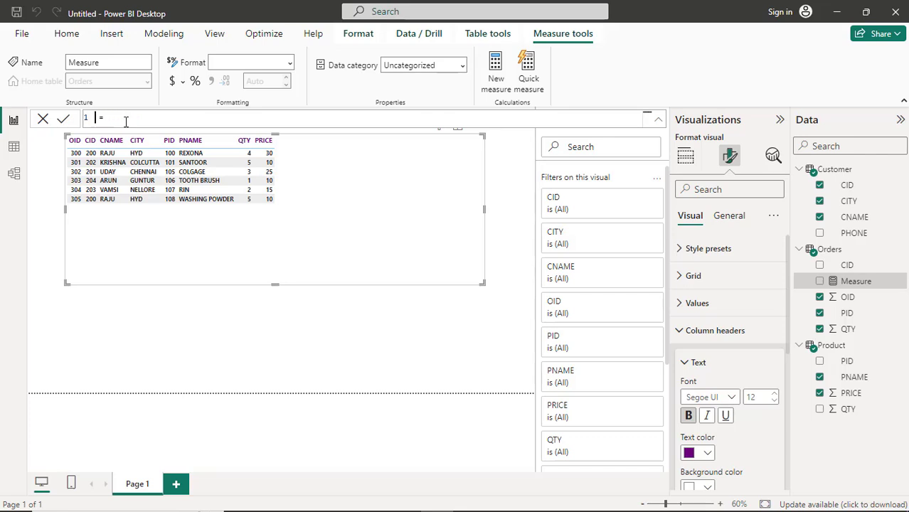
pyautogui.write('amount =')
pyautogui.hotkey('alt', 'Tab')
pyautogui.hotkey('alt', 'Tab')
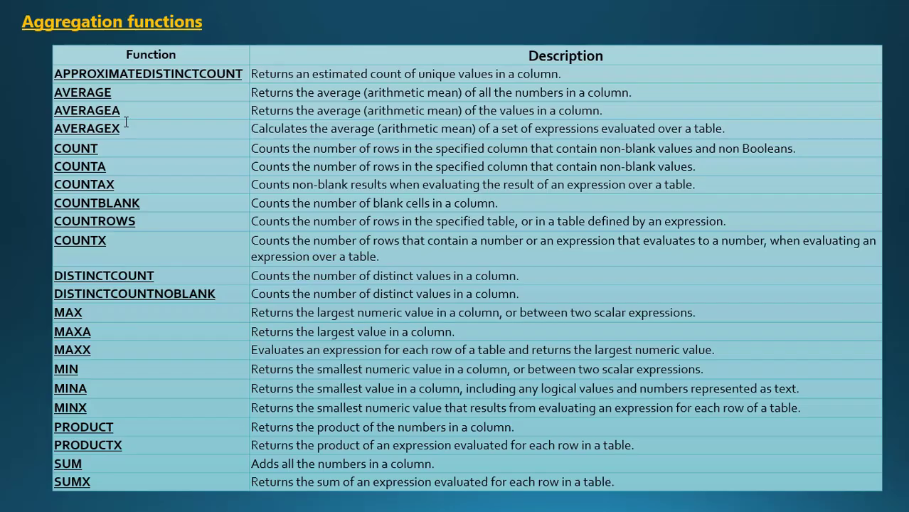
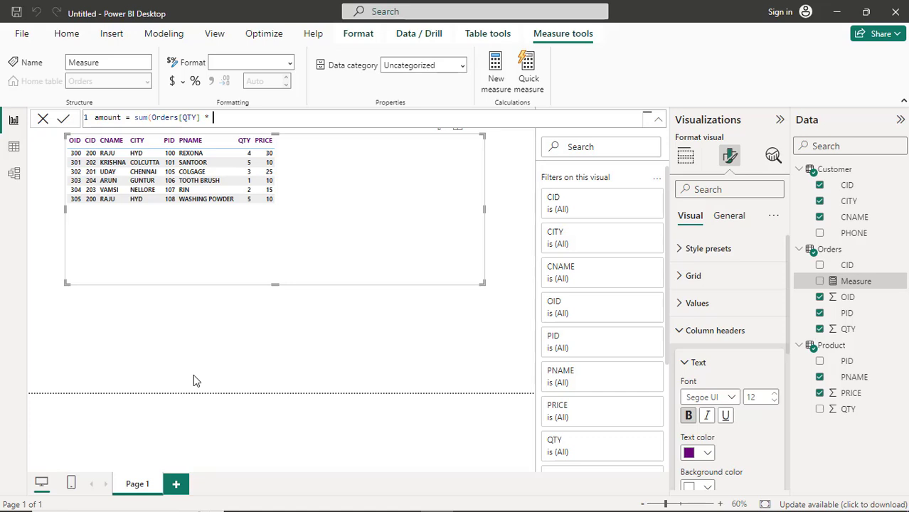
# Add the RELATED function after the multiplication sign in the amount measure's formula
pyautogui.write('pro')
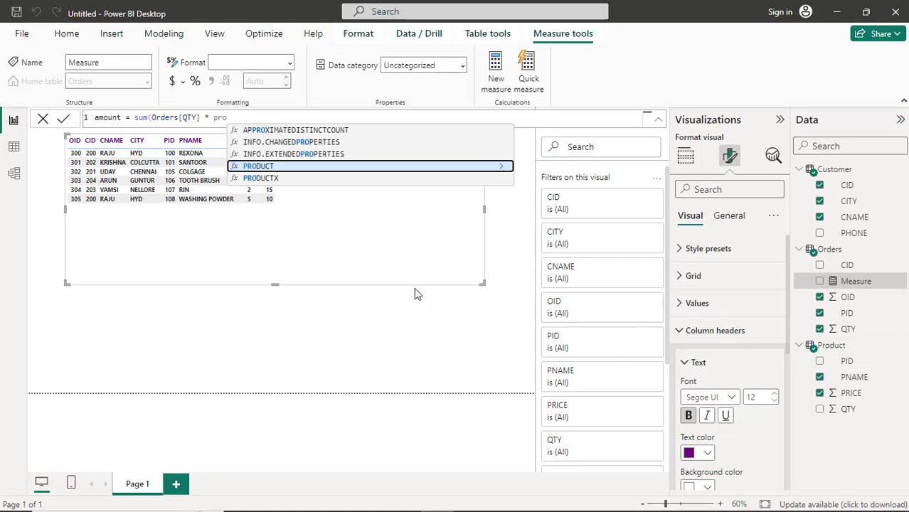
pyautogui.press('BackSpace')
pyautogui.press('BackSpace')
pyautogui.press('BackSpace')
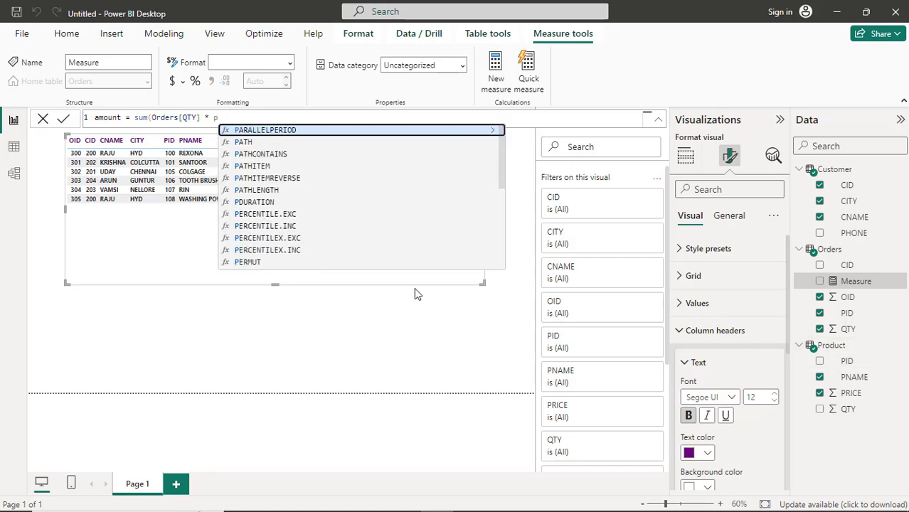
pyautogui.write('re')
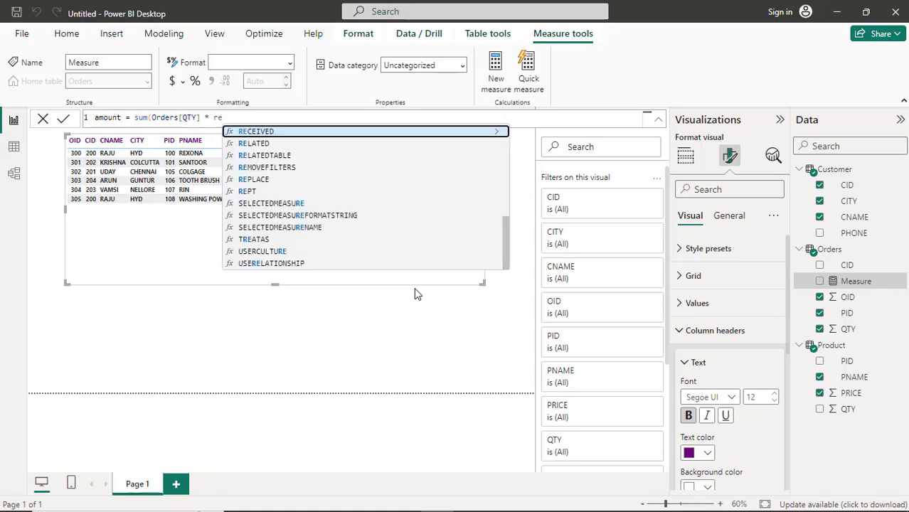
pyautogui.write('l')
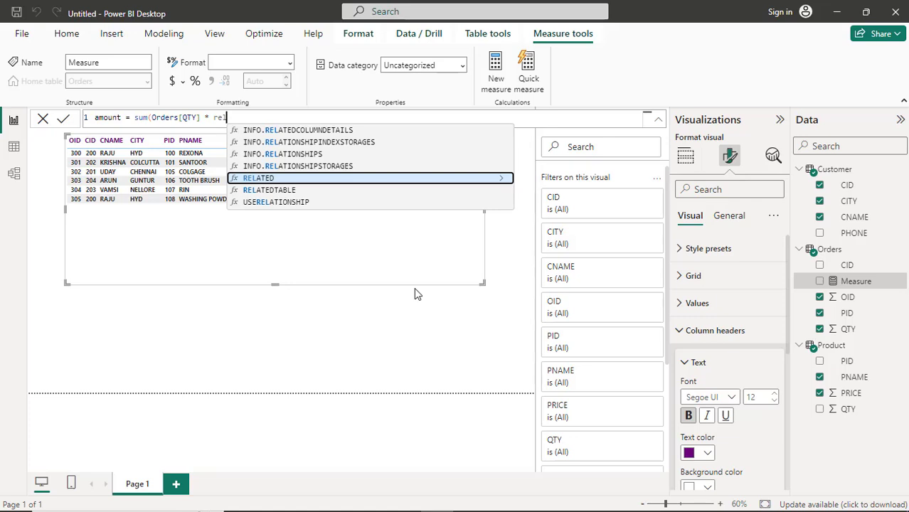
pyautogui.press('Tab')
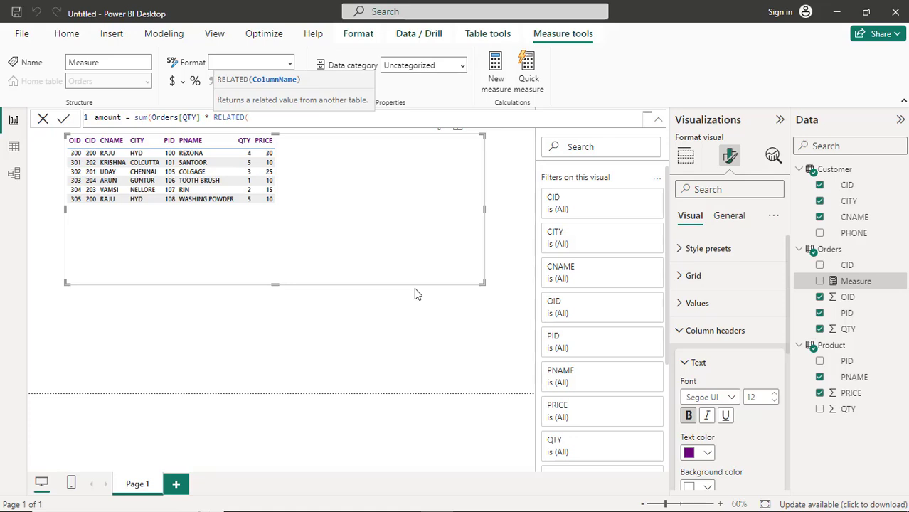
# Try product[price] as the argument of RELATED, close the parenthesis and remove the space before the table name
pyautogui.write('pro')
pyautogui.press('BackSpace')
pyautogui.press('BackSpace')
pyautogui.press('BackSpace')
pyautogui.write('product')
pyautogui.write('[')
pyautogui.write('price')
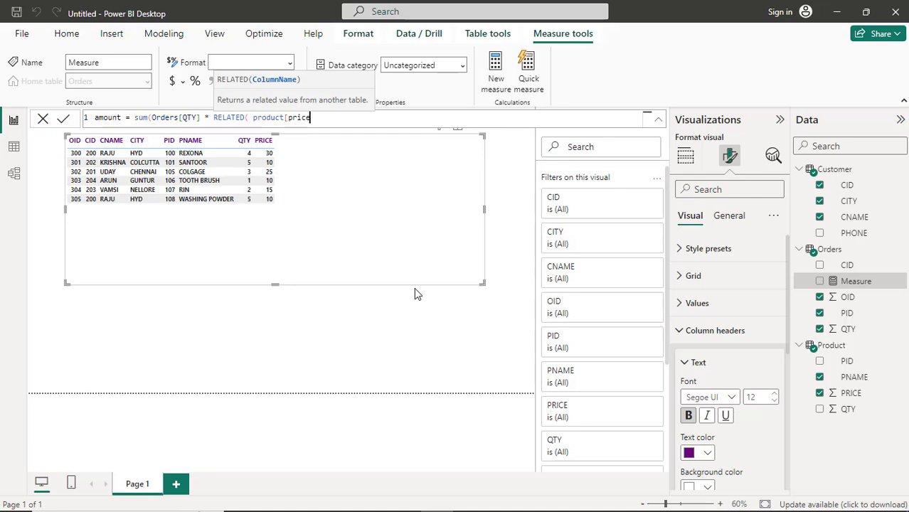
pyautogui.write('])')
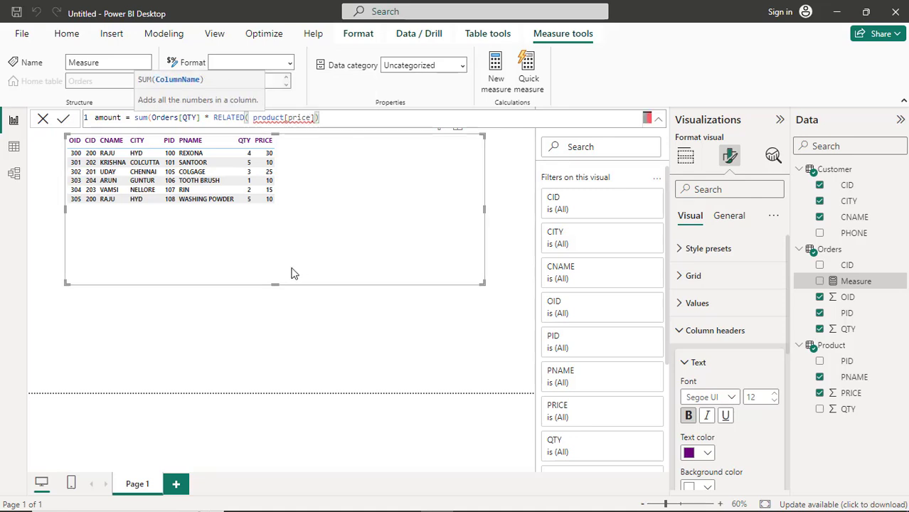
pyautogui.doubleClick(254, 119)
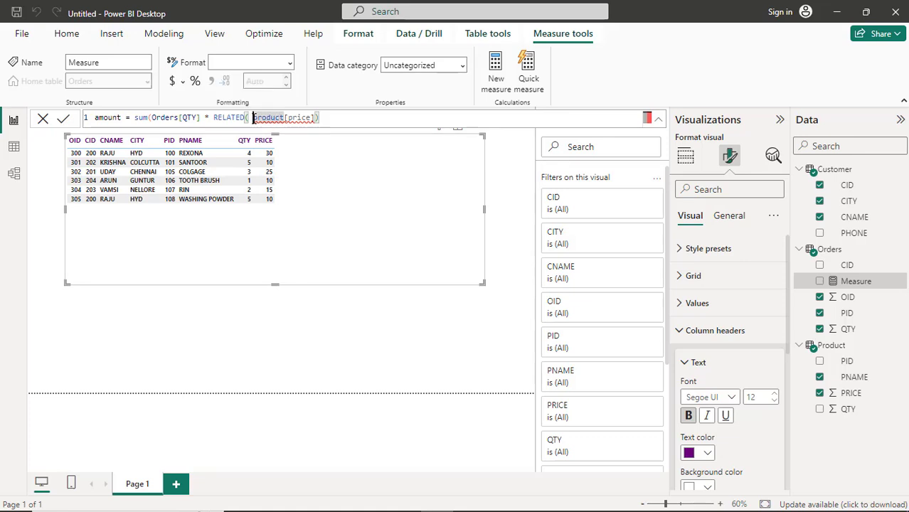
pyautogui.click(253, 118)
pyautogui.press('BackSpace')
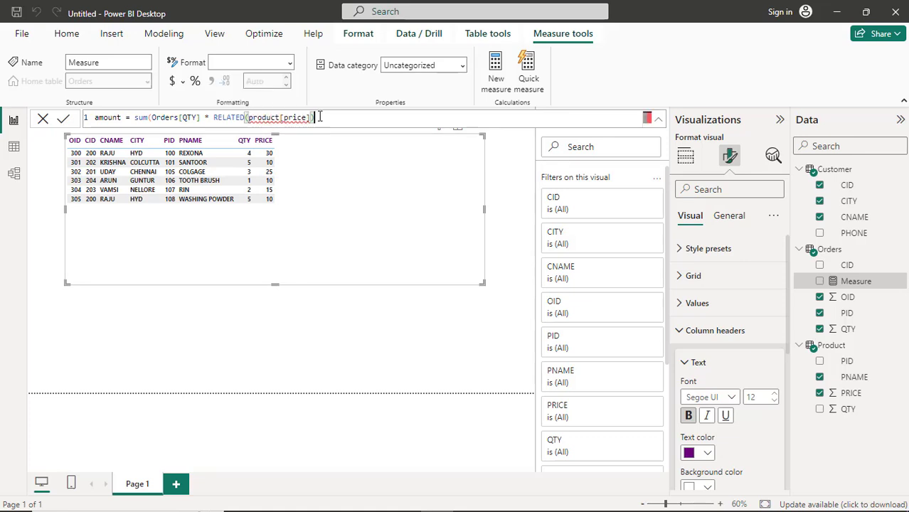
# Remove the product[price] argument and its parentheses from the RELATED function in the amount formula
pyautogui.moveTo(267, 120)
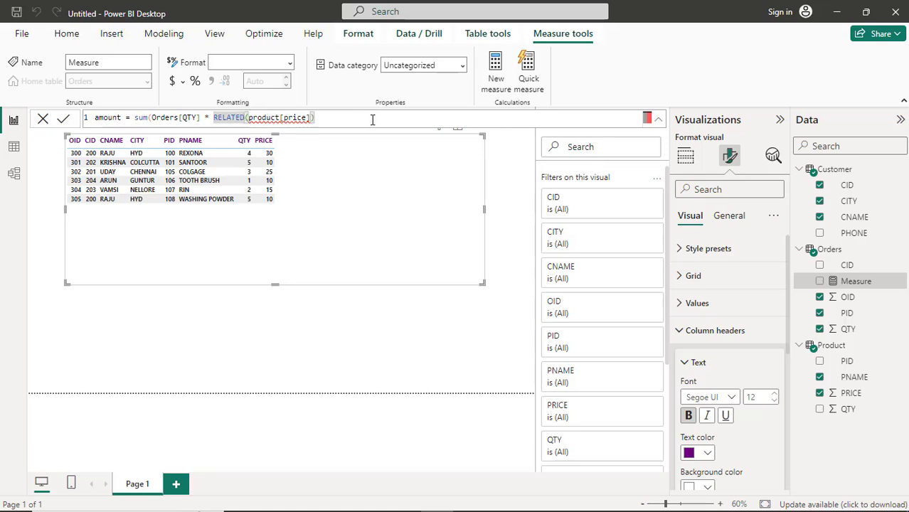
pyautogui.hotkey('shift', 'End')
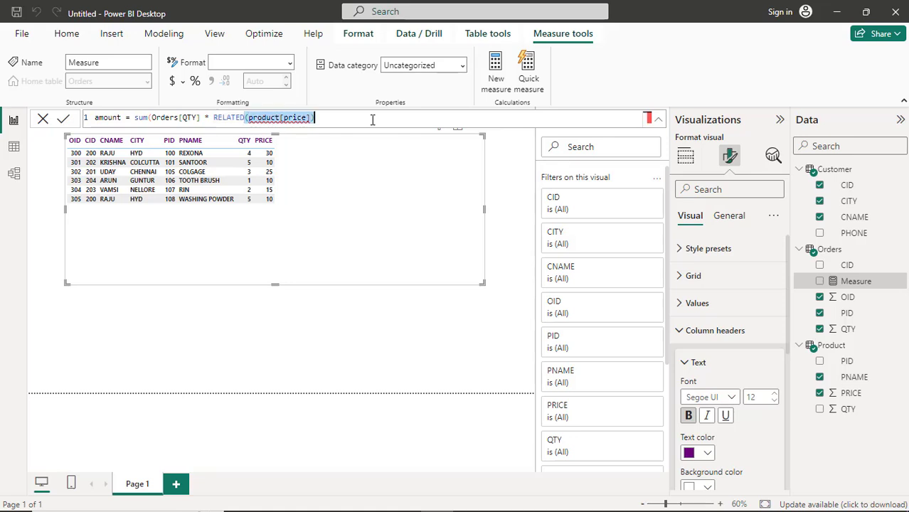
pyautogui.press('Delete')
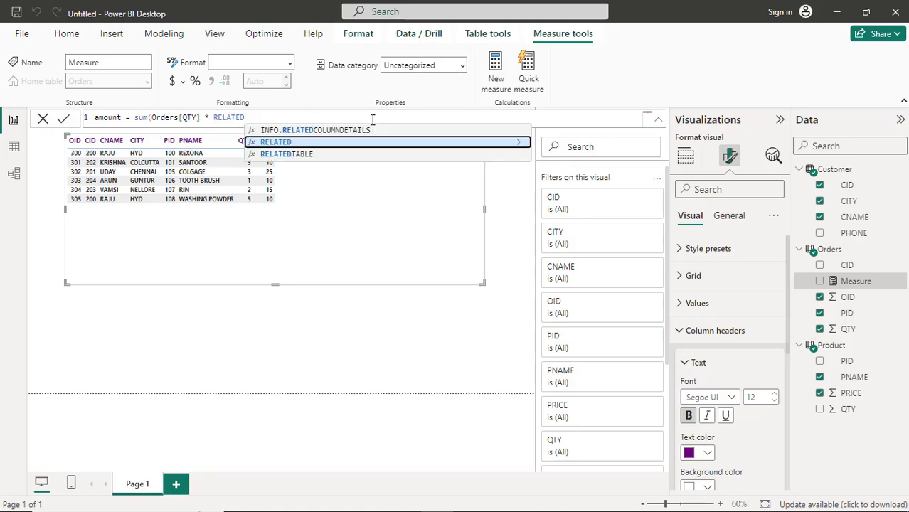
pyautogui.write('(')
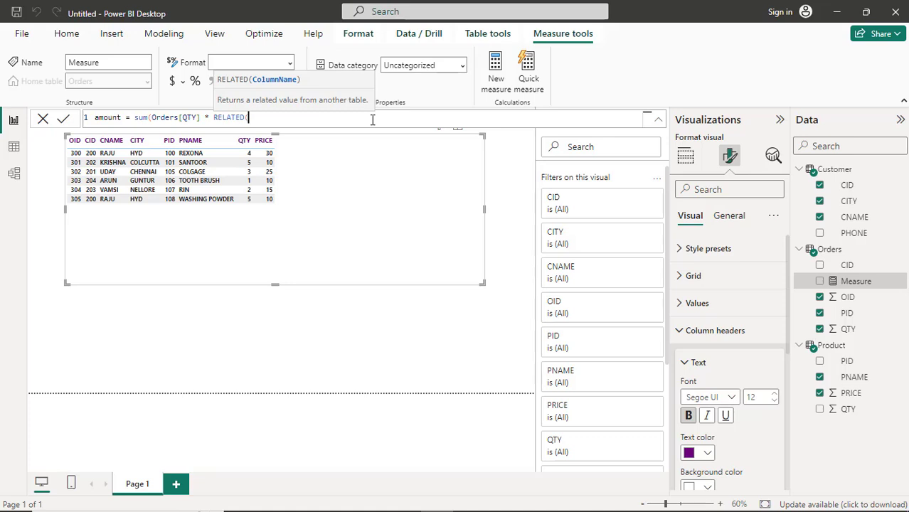
pyautogui.write('p')
pyautogui.press('BackSpace')
pyautogui.press('BackSpace')
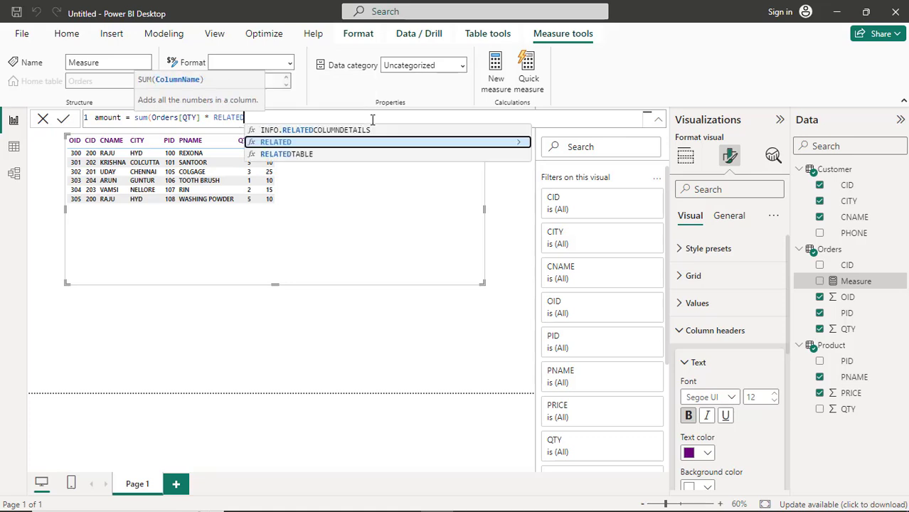
# Try RELATEDTABLE in place of RELATED in the amount formula, and trim it back to RELATED
pyautogui.press('Down')
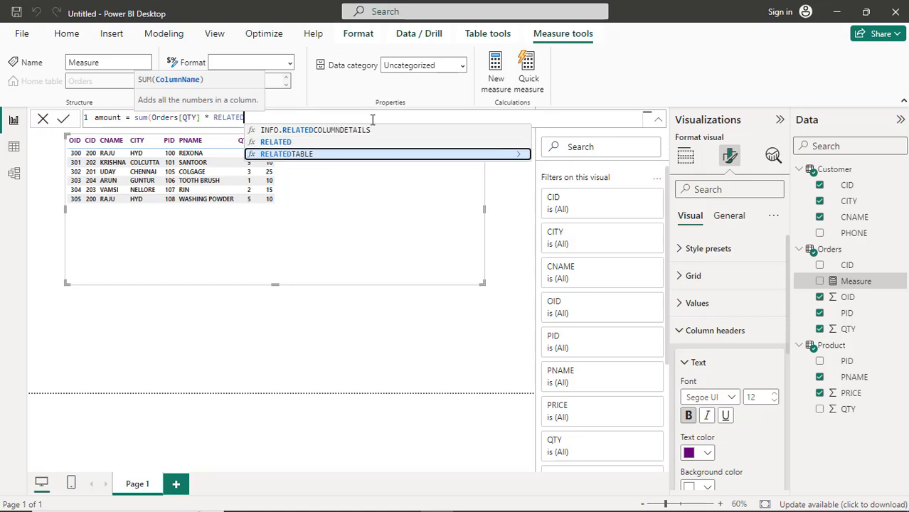
pyautogui.press('Tab')
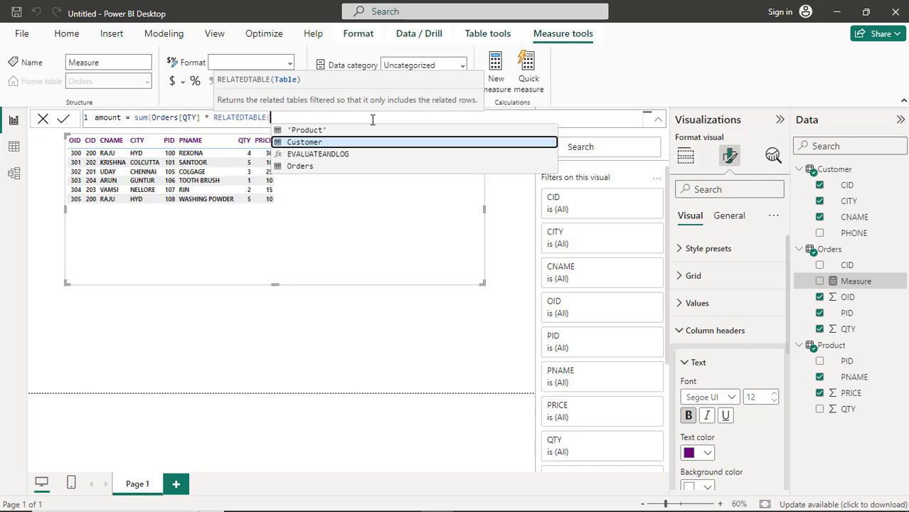
pyautogui.press('BackSpace')
pyautogui.press('BackSpace')
pyautogui.press('BackSpace')
pyautogui.press('BackSpace')
pyautogui.press('BackSpace')
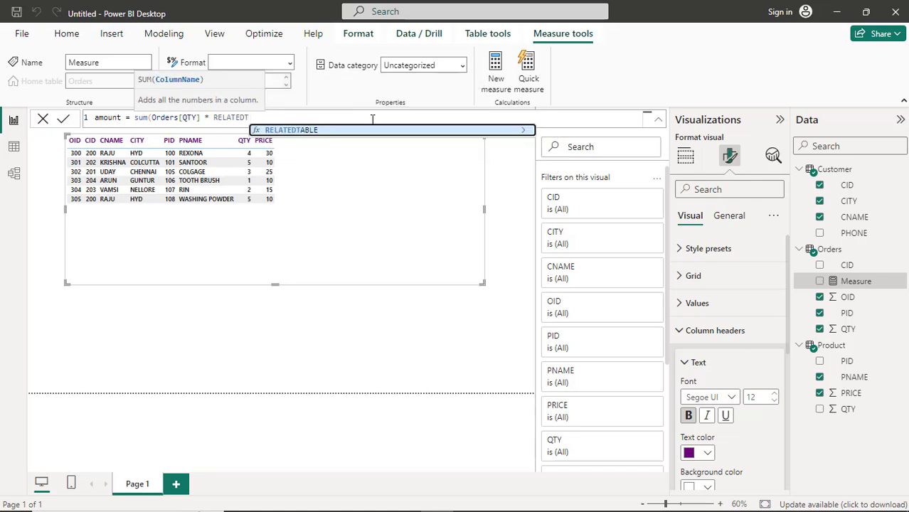
pyautogui.press('BackSpace')
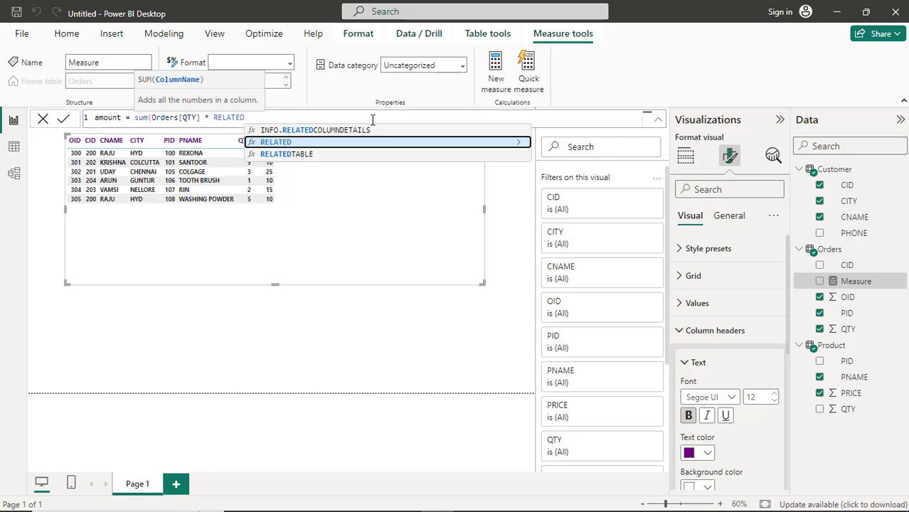
# Reduce the amount measure's formula to sum(Orders[QTY]) by removing the RELATED multiplication, and commit it
pyautogui.press('BackSpace')
pyautogui.press('BackSpace')
pyautogui.press('BackSpace')
pyautogui.press('BackSpace')
pyautogui.press('BackSpace')
pyautogui.press('BackSpace')
pyautogui.press('BackSpace')
pyautogui.press('BackSpace')
pyautogui.press('BackSpace')
pyautogui.press('BackSpace')
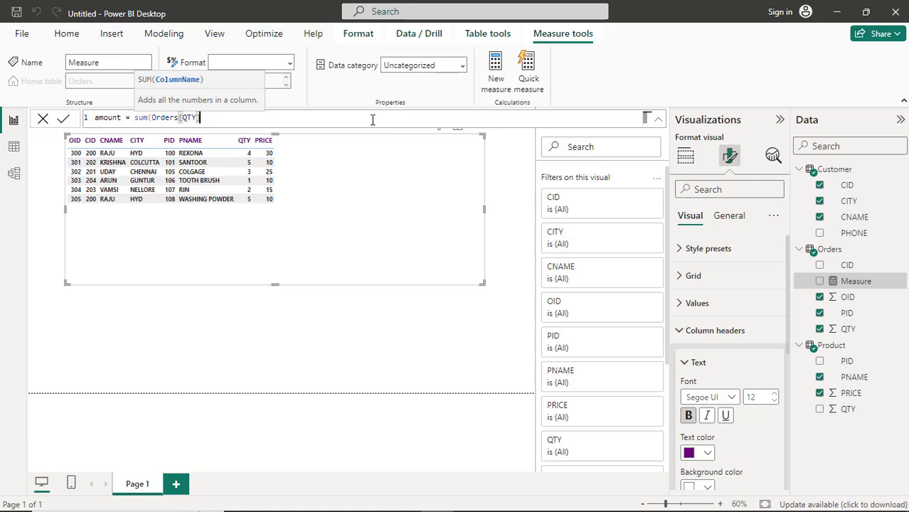
pyautogui.write(')')
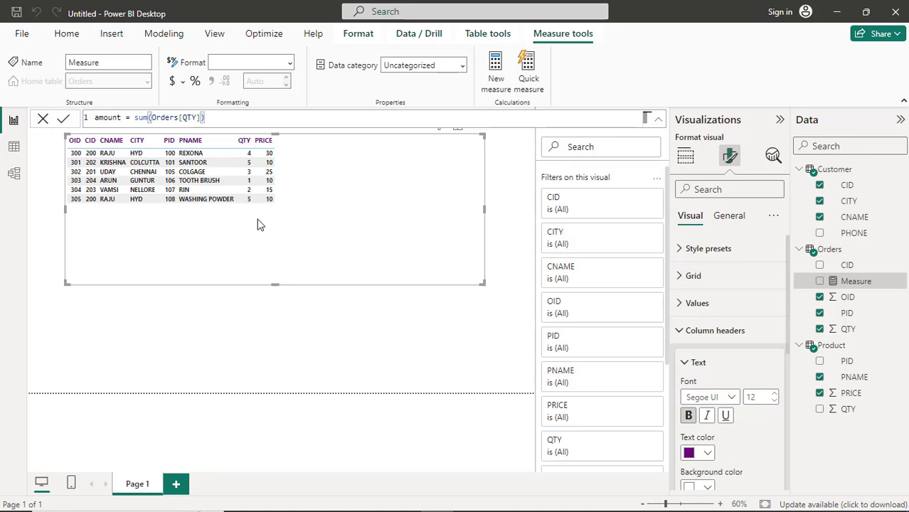
pyautogui.press('Return')
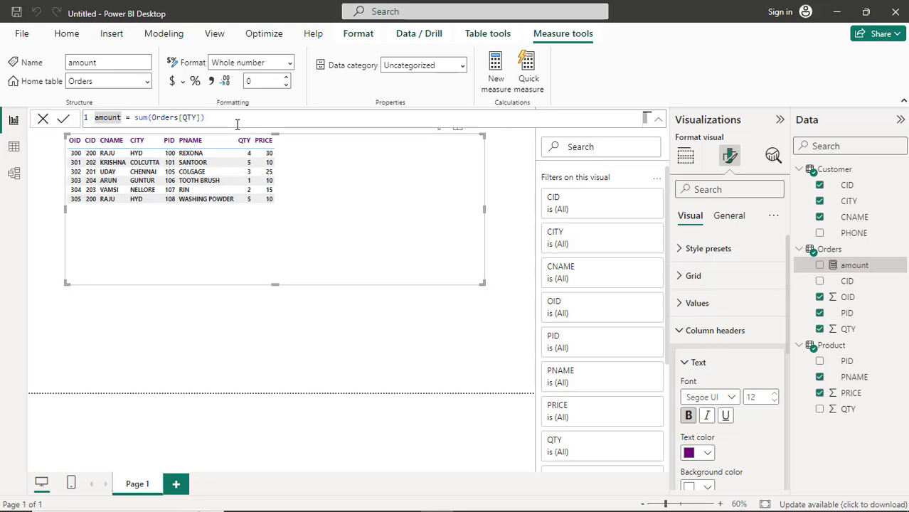
# Rename the amount measure to sum qty in its formula and commit the change
pyautogui.press('BackSpace')
pyautogui.press('BackSpace')
pyautogui.press('BackSpace')
pyautogui.press('BackSpace')
pyautogui.press('BackSpace')
pyautogui.press('BackSpace')
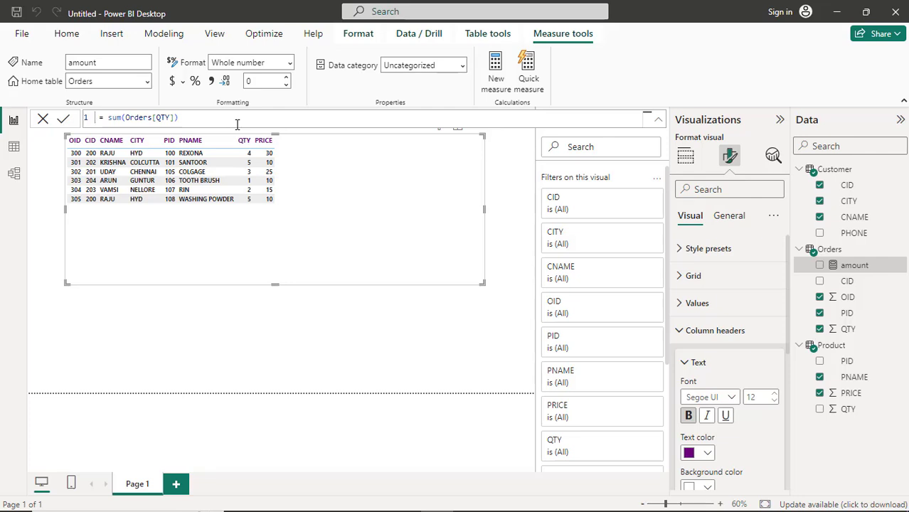
pyautogui.write('sum qty')
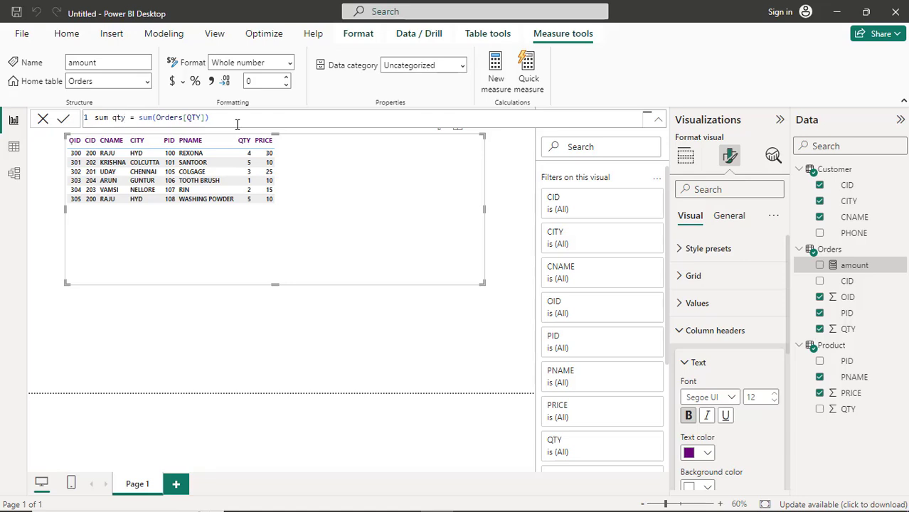
pyautogui.press('Return')
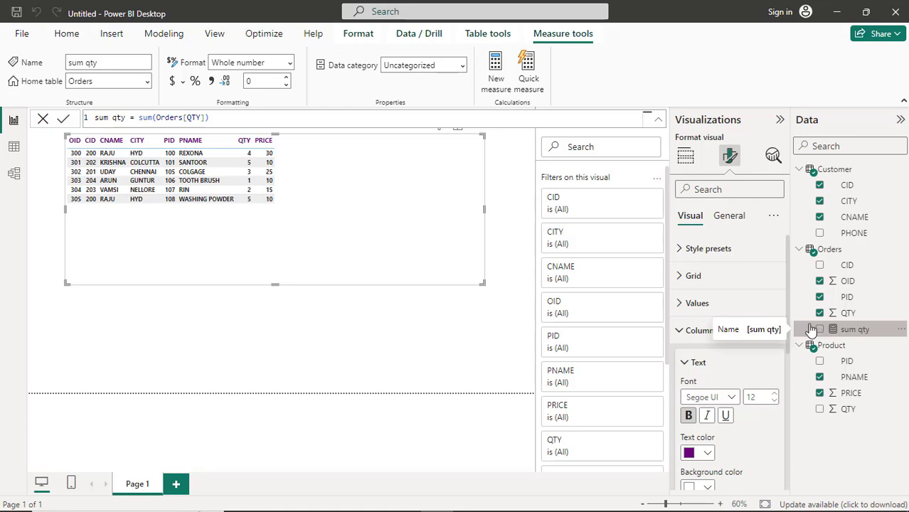
# Try the sum qty measure as a column in the table visual, and remove it again
pyautogui.click(820, 329)
pyautogui.click(685, 157)
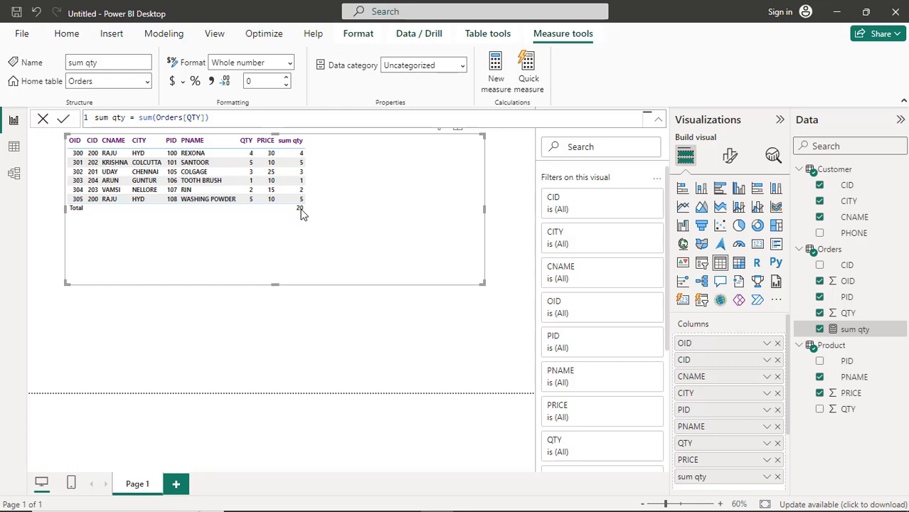
pyautogui.click(769, 478)
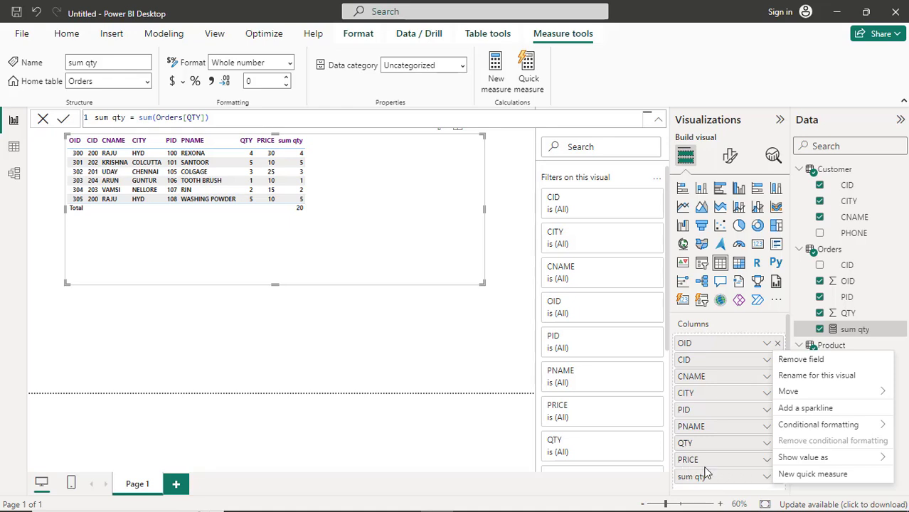
pyautogui.click(748, 489)
pyautogui.click(778, 477)
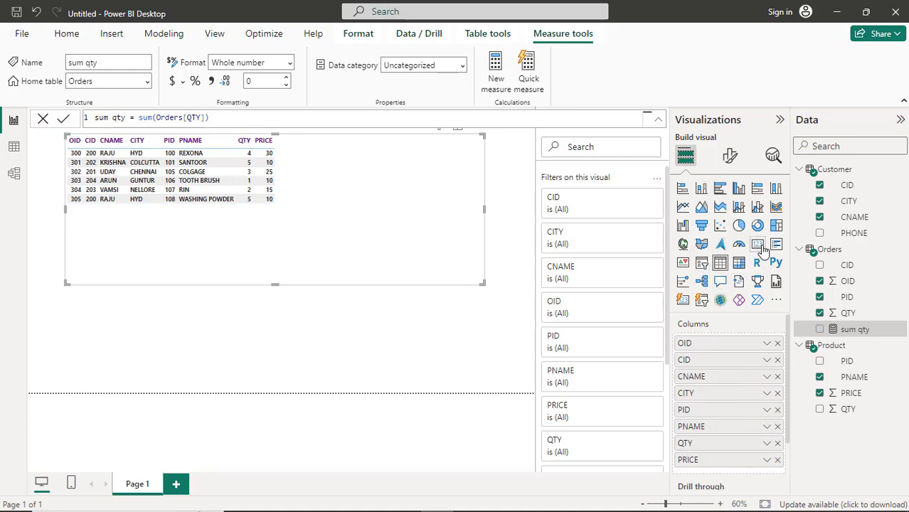
# Insert a card visual showing the sum qty measure below the table, and shrink it to a small box
pyautogui.click(372, 335)
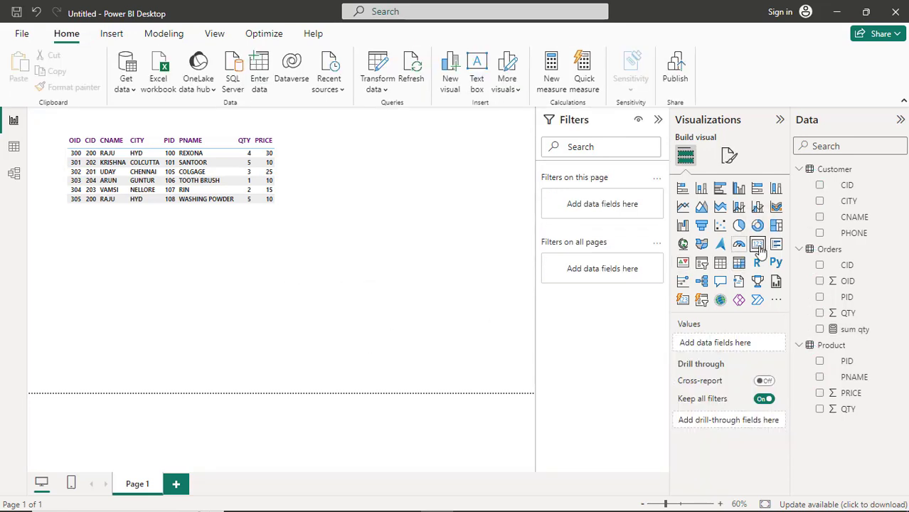
pyautogui.click(757, 244)
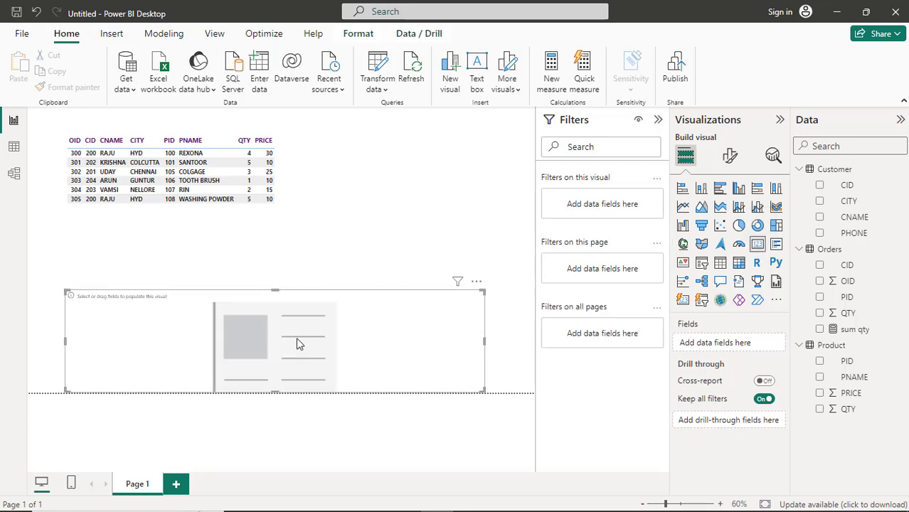
pyautogui.moveTo(484, 346); pyautogui.dragTo(155, 311)
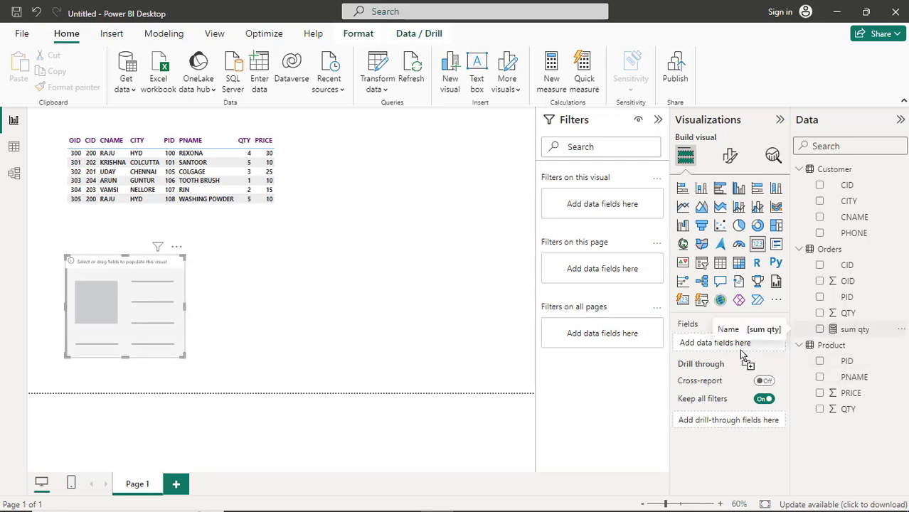
pyautogui.moveTo(820, 331); pyautogui.dragTo(705, 347)
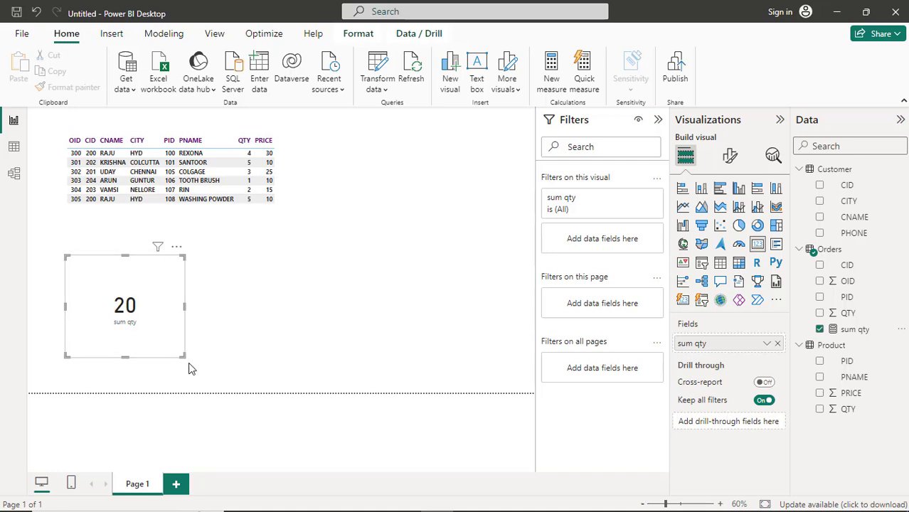
pyautogui.moveTo(180, 356); pyautogui.dragTo(151, 321)
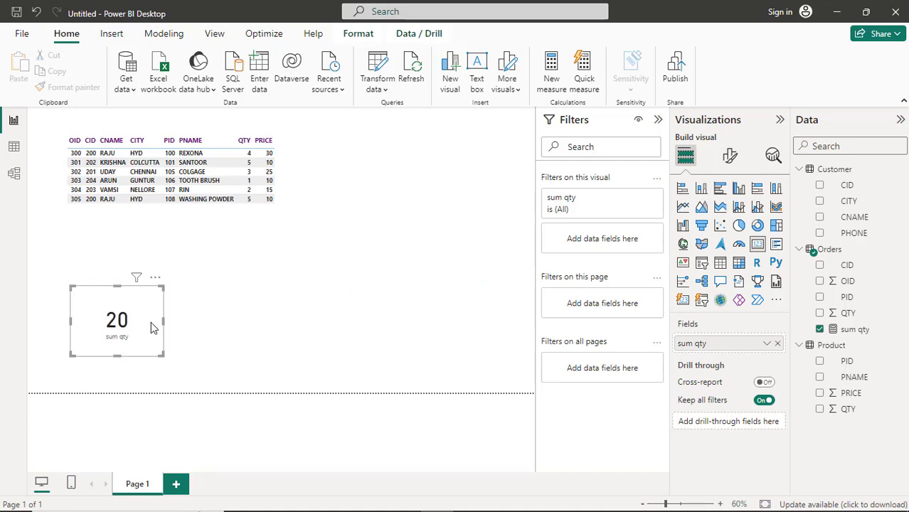
pyautogui.click(227, 293)
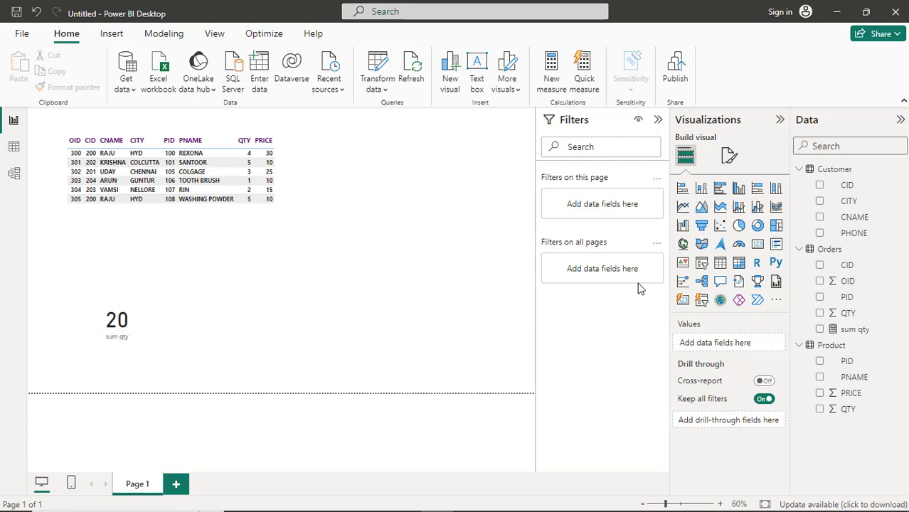
# Create a new measure in the Orders table and name it amount
pyautogui.rightClick(831, 255)
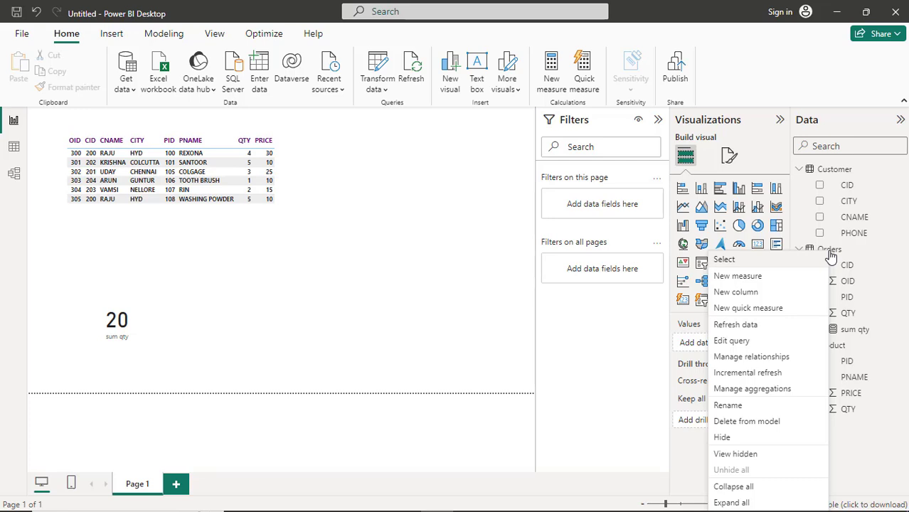
pyautogui.click(754, 278)
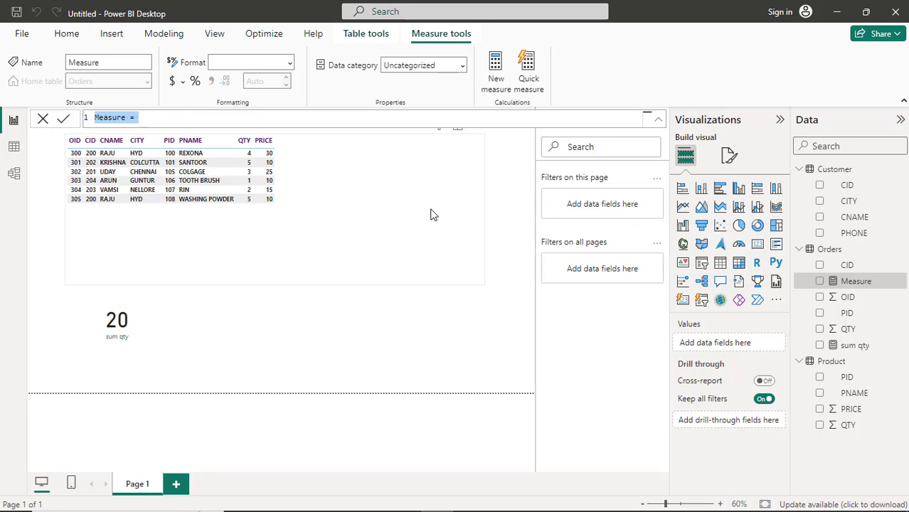
pyautogui.press('BackSpace')
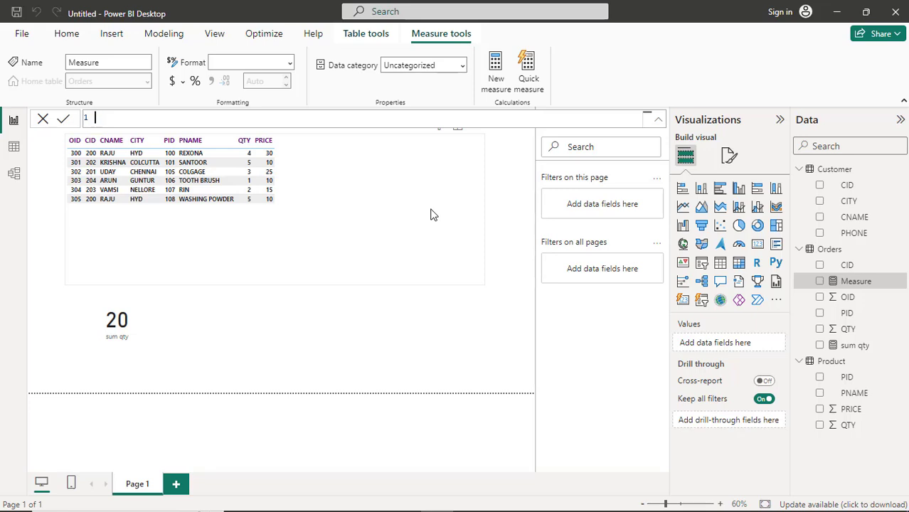
pyautogui.write('amount =')
# Start the amount formula with the SUMX function and Orders as its table argument
pyautogui.write('su')
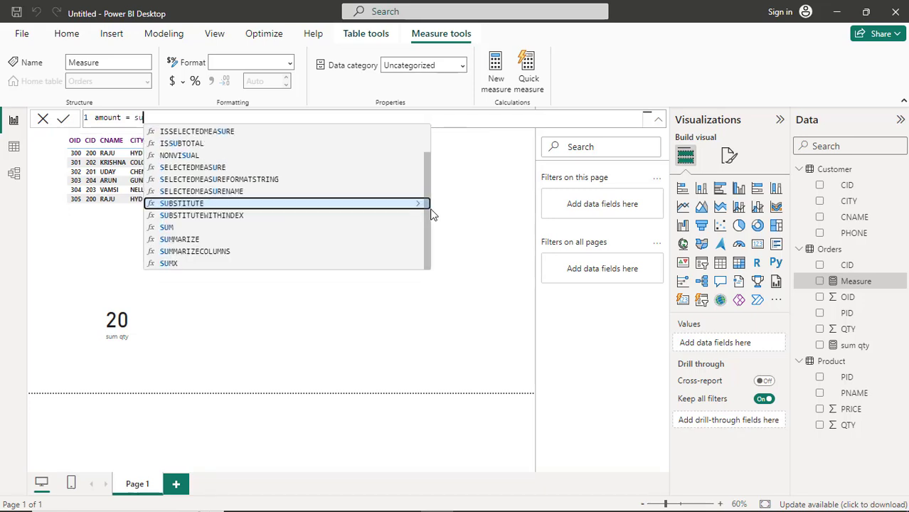
pyautogui.press('Down')
pyautogui.press('Down')
pyautogui.press('Down')
pyautogui.press('Down')
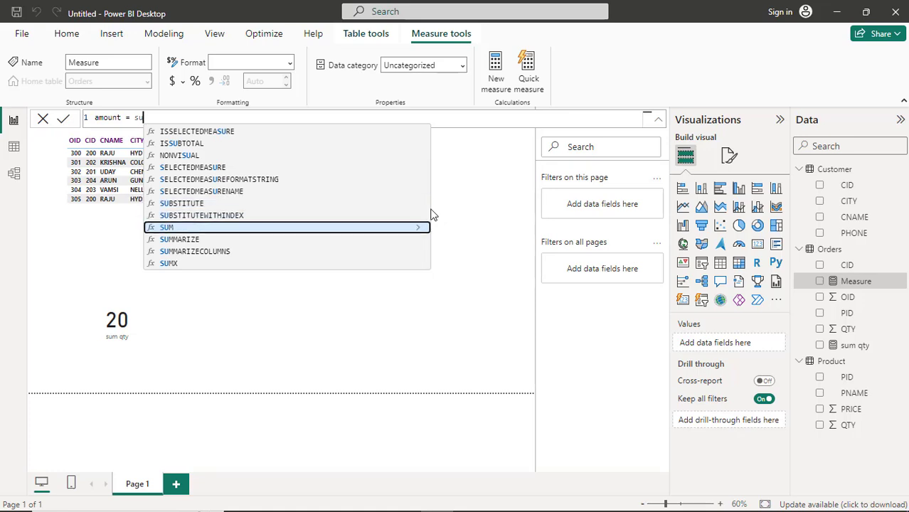
pyautogui.press('Down')
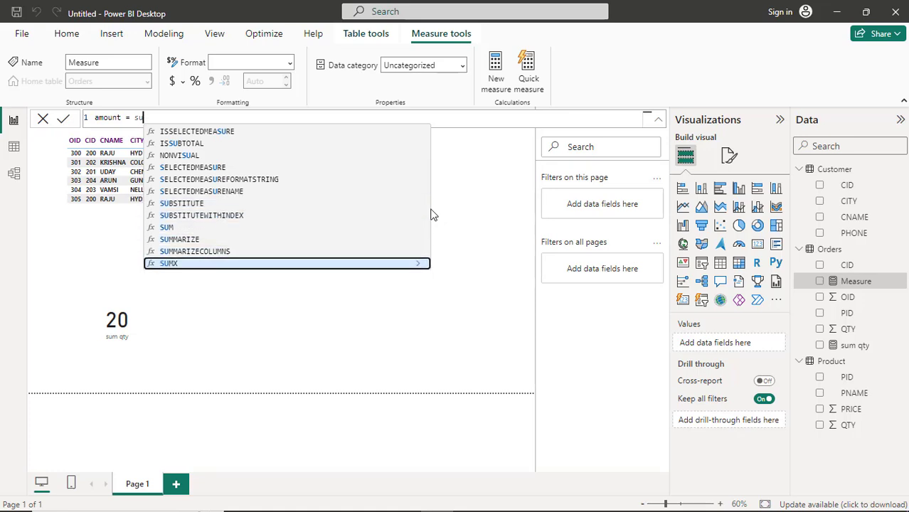
pyautogui.press('Tab')
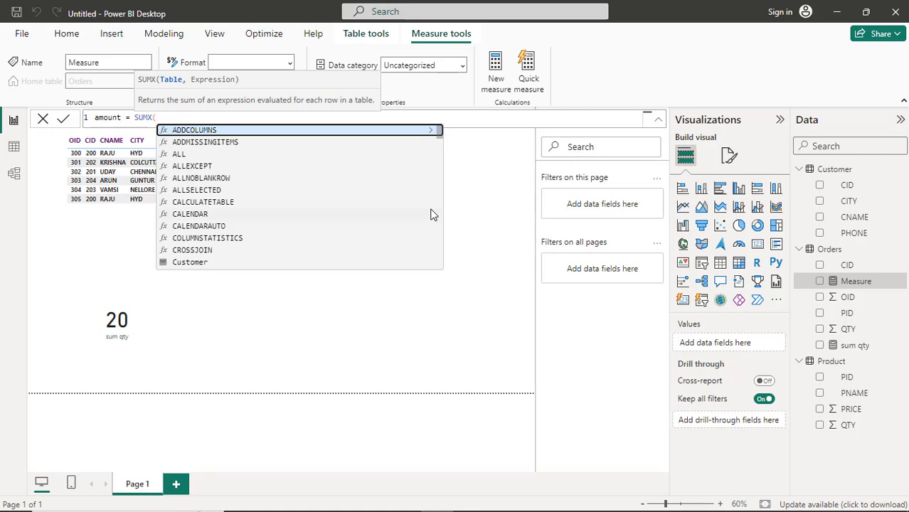
pyautogui.write('o')
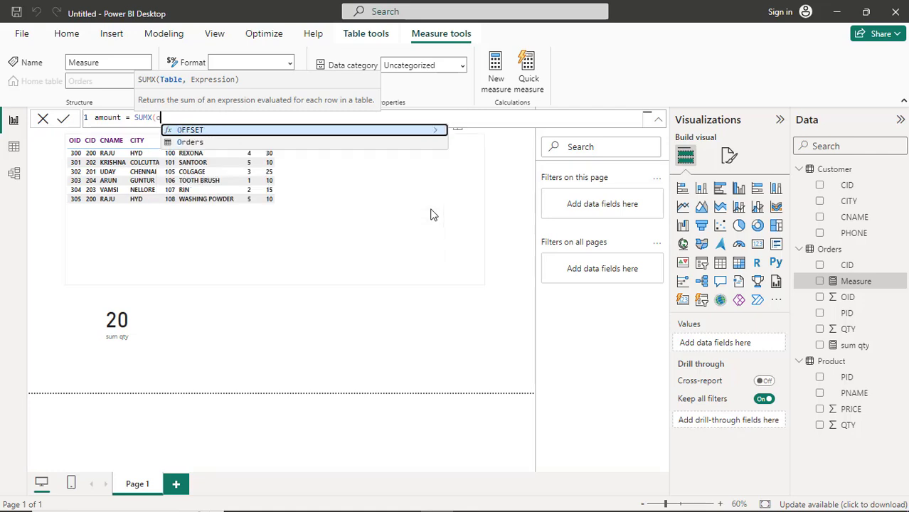
pyautogui.press('Down')
pyautogui.press('Tab')
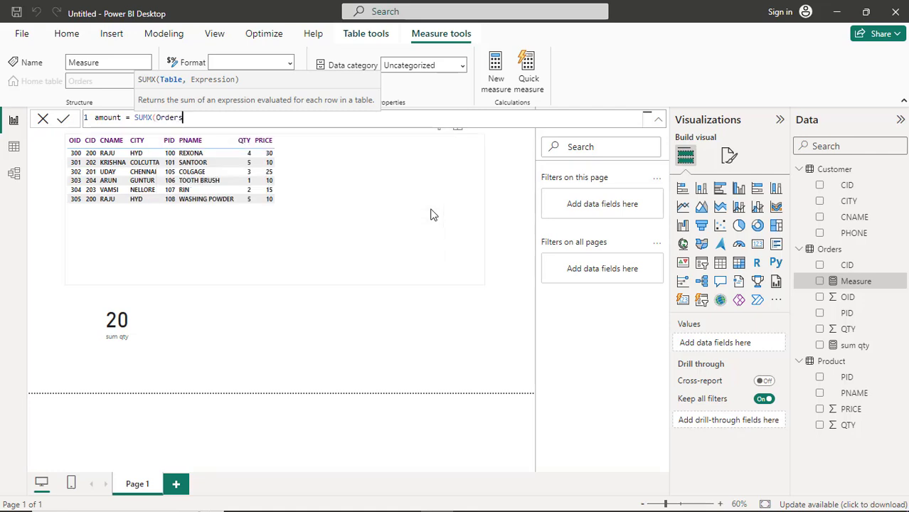
pyautogui.write(',')
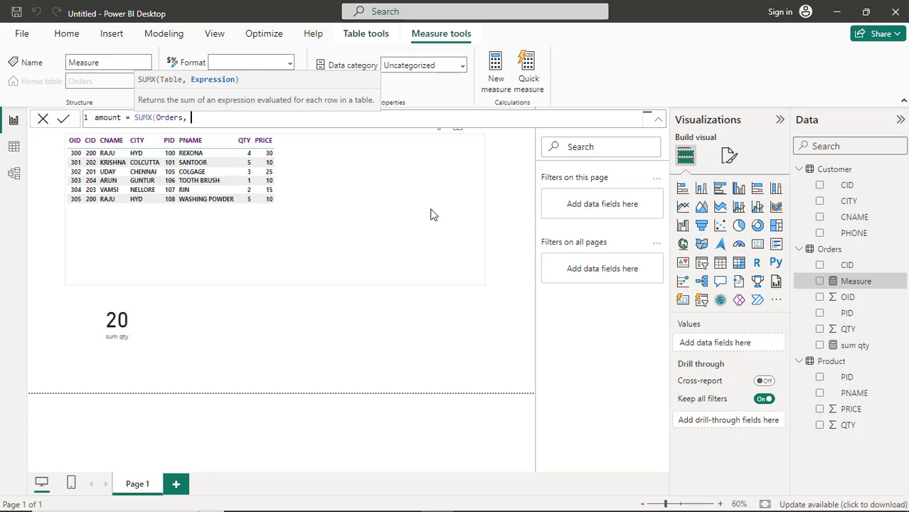
# Enter Orders[QTY] as the start of the SUMX expression in the amount formula
pyautogui.write('o')
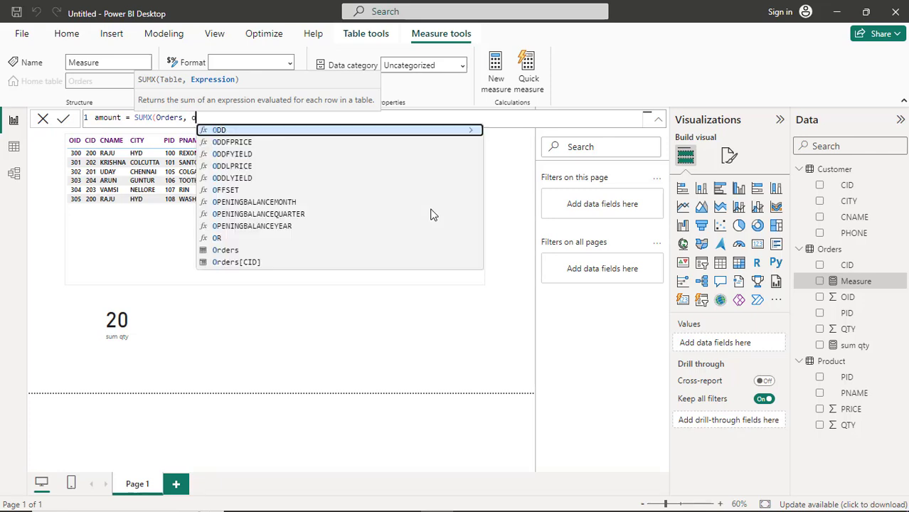
pyautogui.write('r')
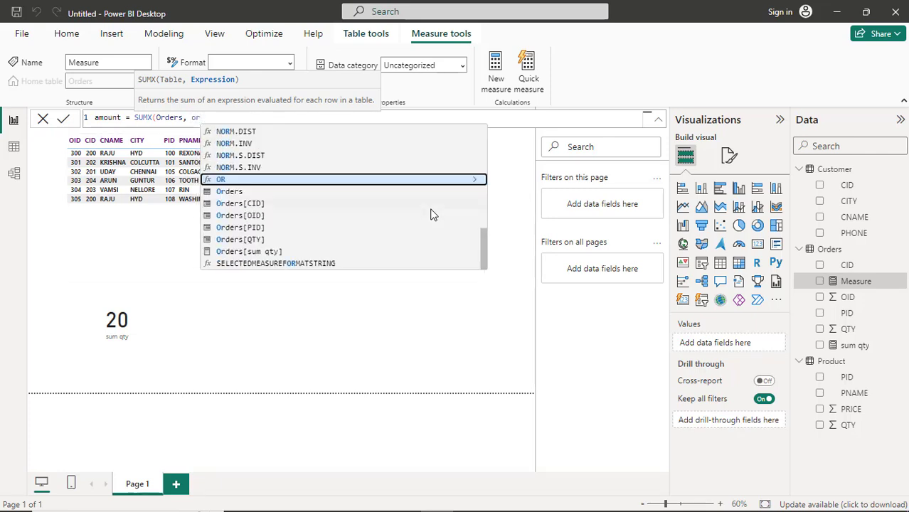
pyautogui.press('Down')
pyautogui.press('Down')
pyautogui.press('Down')
pyautogui.press('Down')
pyautogui.press('Down')
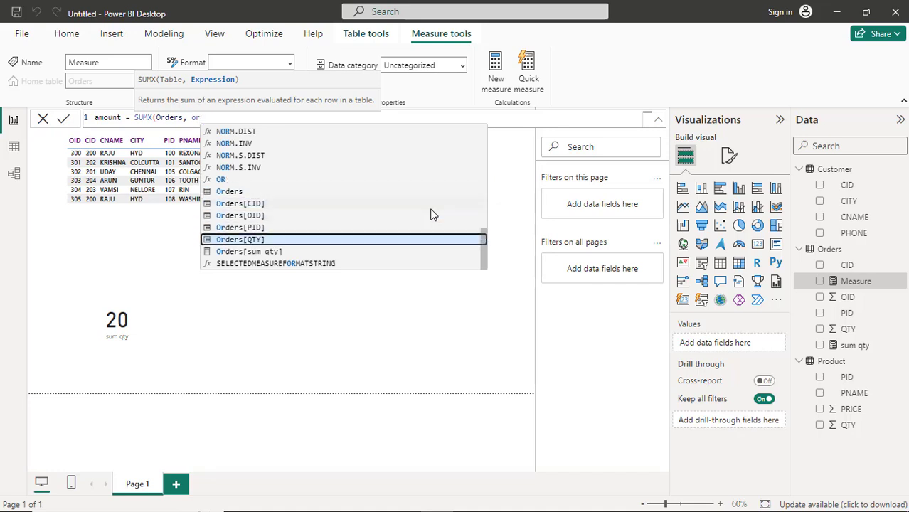
pyautogui.press('Tab')
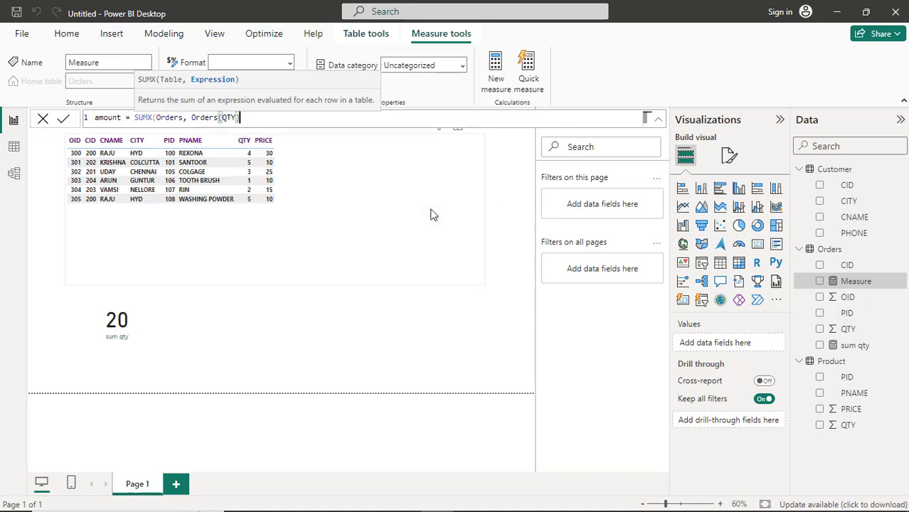
# Multiply Orders[QTY] by the RELATED function in the amount formula
pyautogui.write('*')
pyautogui.write('pro')
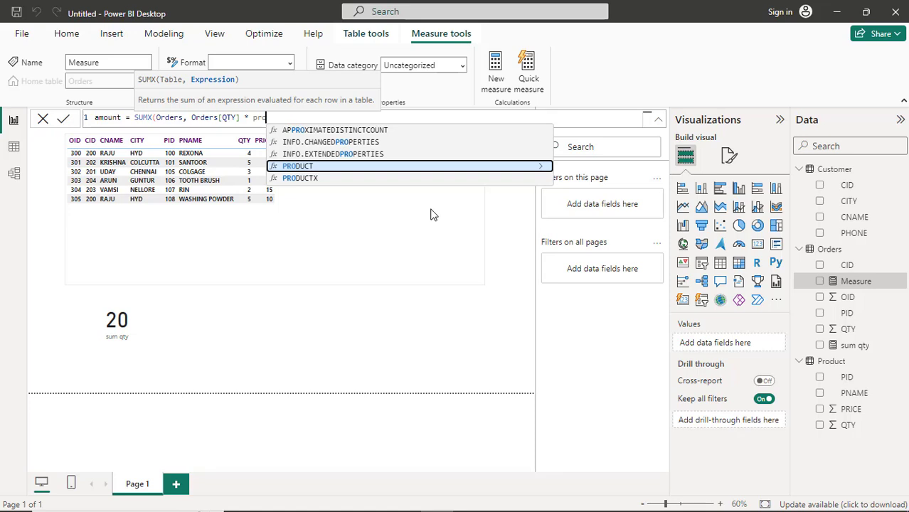
pyautogui.press('BackSpace')
pyautogui.press('BackSpace')
pyautogui.press('BackSpace')
pyautogui.write('re')
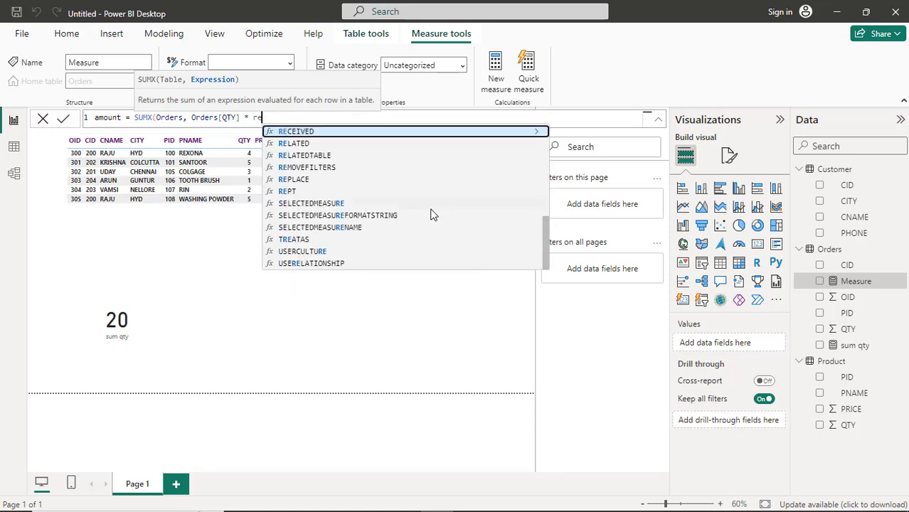
pyautogui.press('Down')
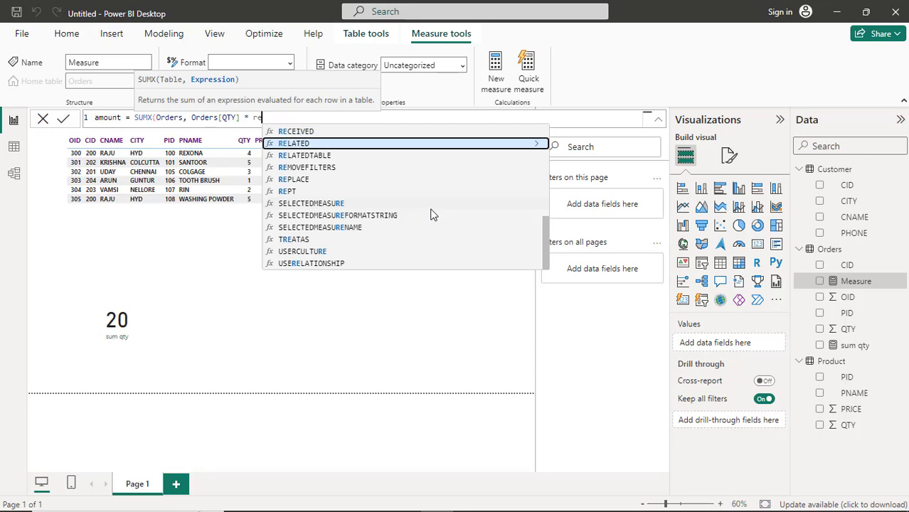
pyautogui.press('Tab')
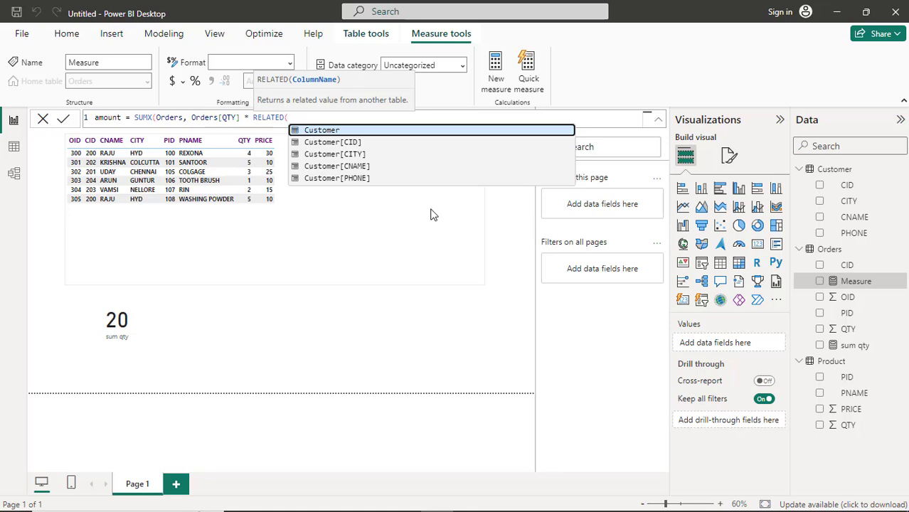
# Try to find a column starting with p as the RELATED argument, and trim the formula back to the function name
pyautogui.press('Down')
pyautogui.press('Down')
pyautogui.press('Down')
pyautogui.press('Down')
pyautogui.press('Down')
pyautogui.write('p')
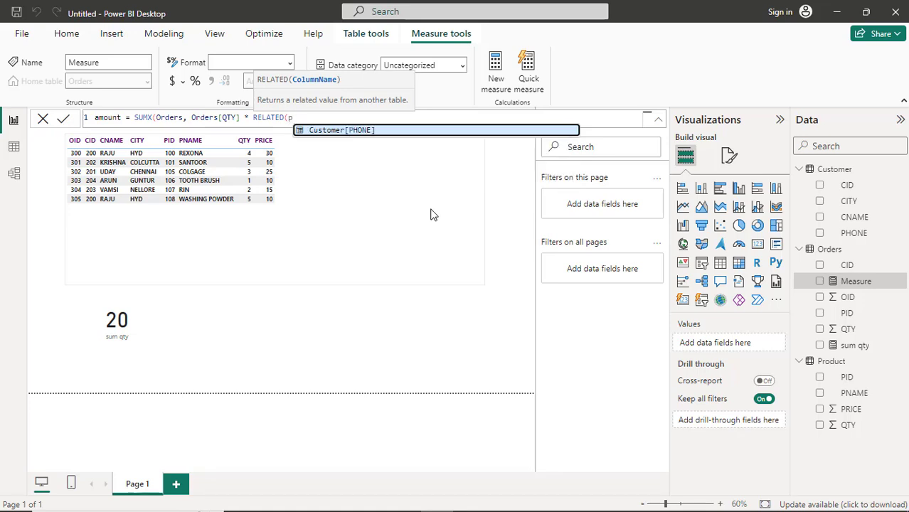
pyautogui.press('BackSpace')
pyautogui.press('BackSpace')
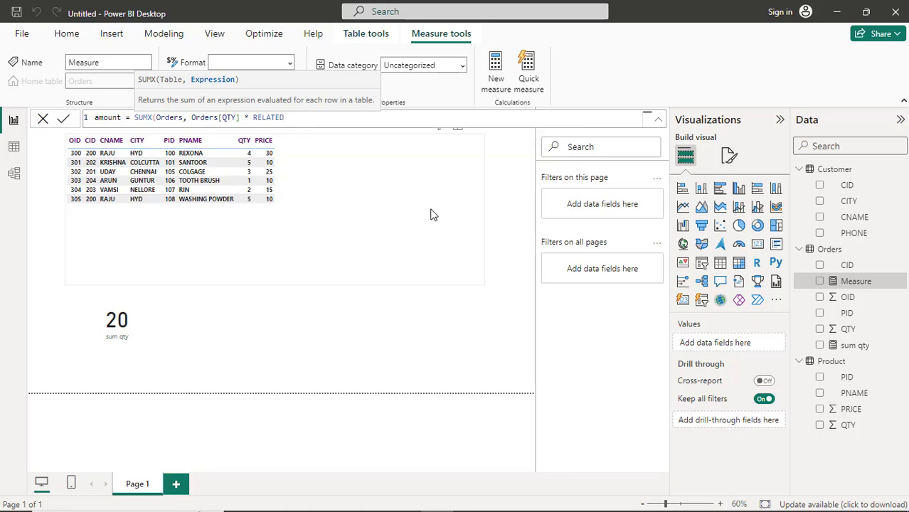
# Try to use product [price] as the RELATED argument, and commit the amount measure's formula
pyautogui.write('(')
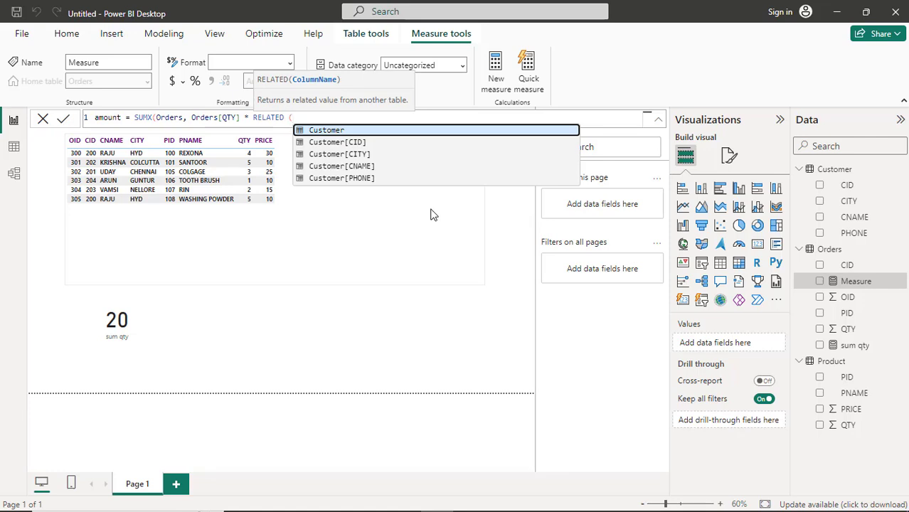
pyautogui.press('Up')
pyautogui.press('Up')
pyautogui.press('Up')
pyautogui.press('Up')
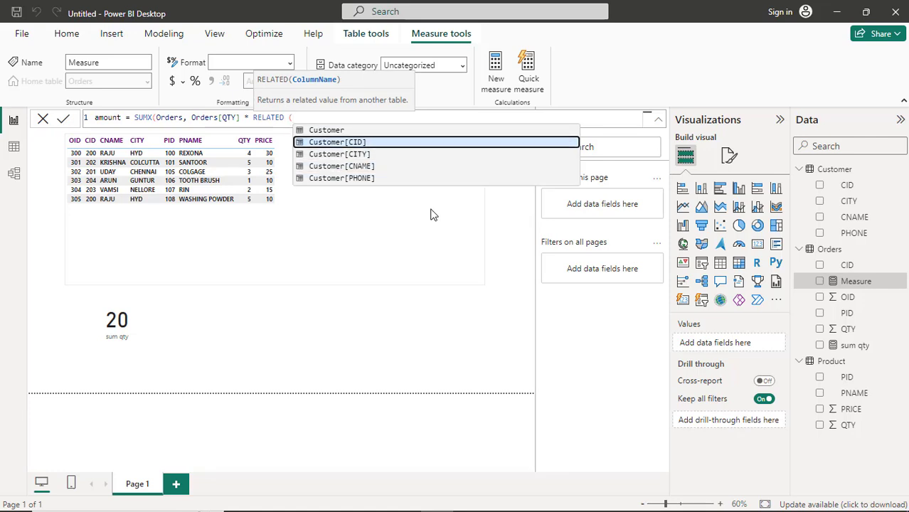
pyautogui.write('produ')
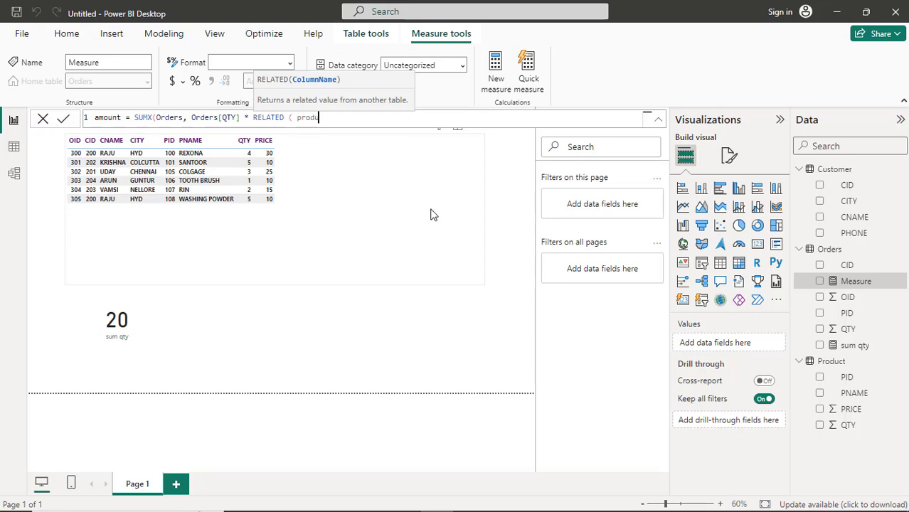
pyautogui.write('ct')
pyautogui.write('[')
pyautogui.write('price])')
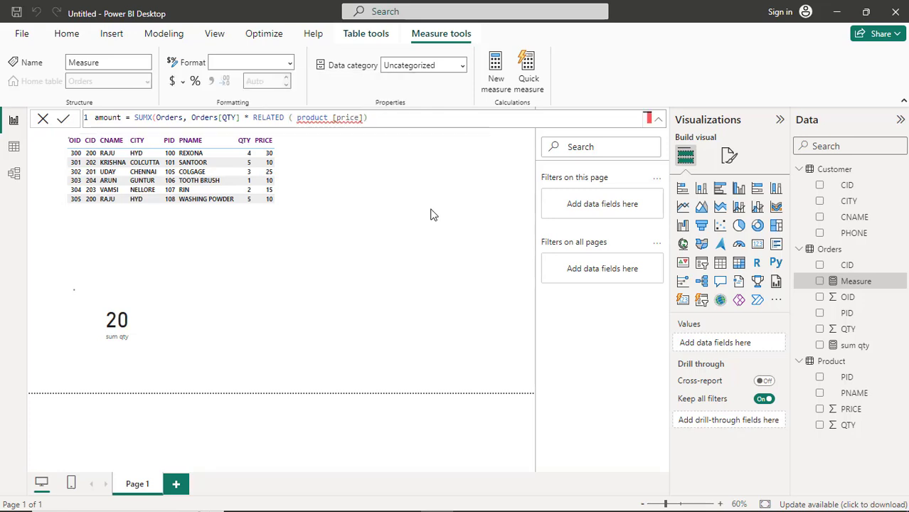
pyautogui.press('Return')
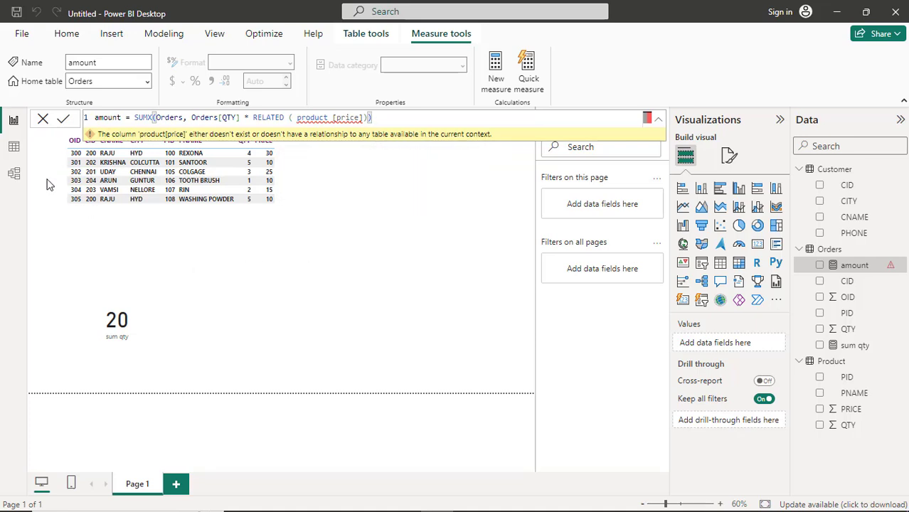
# Set the cardinality of the relationship between Product and Orders to Many to one (*:1)
pyautogui.click(17, 178)
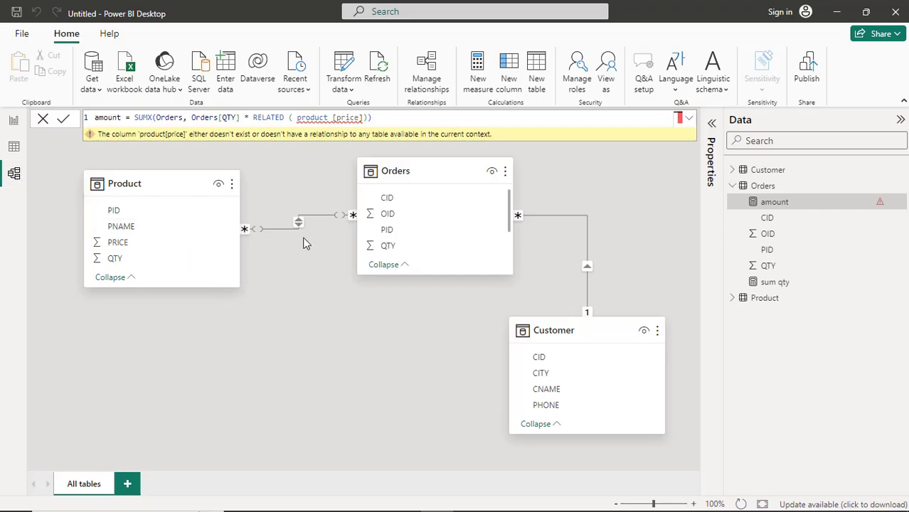
pyautogui.click(327, 215)
pyautogui.click(298, 265)
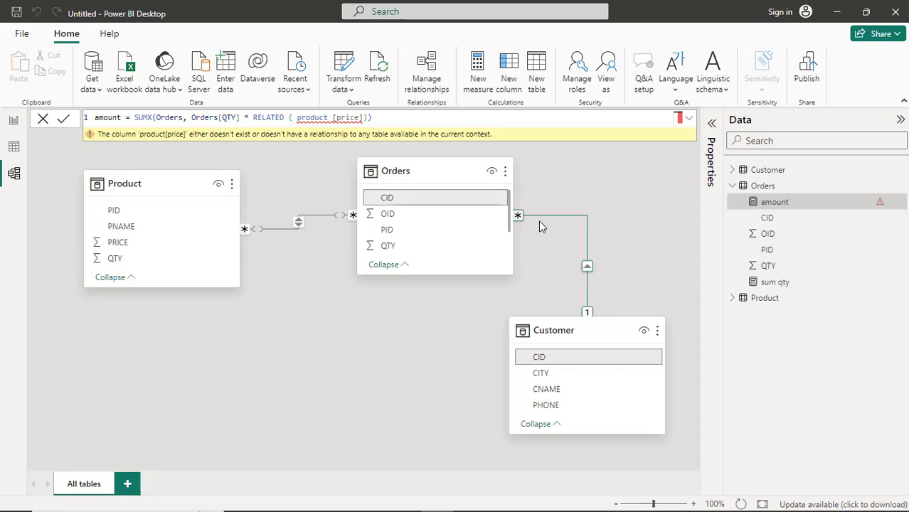
pyautogui.rightClick(299, 223)
pyautogui.click(322, 246)
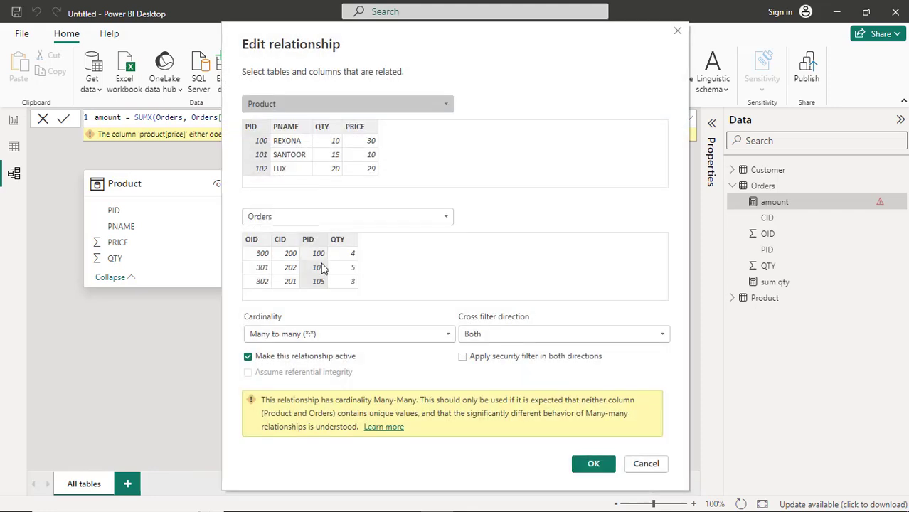
pyautogui.click(448, 336)
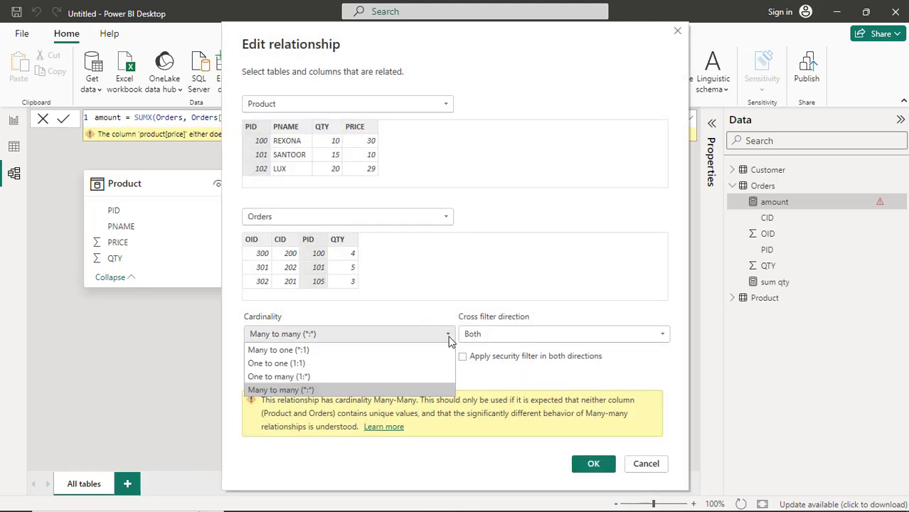
pyautogui.click(369, 348)
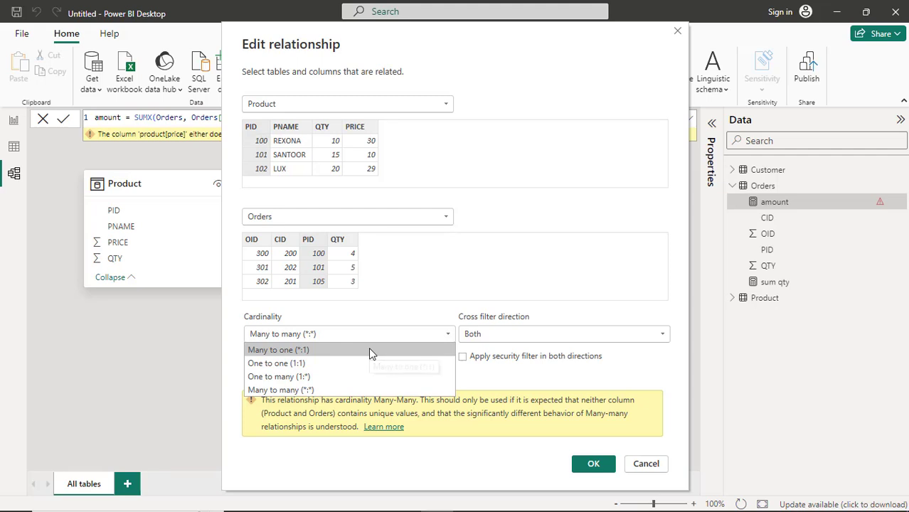
pyautogui.click(593, 406)
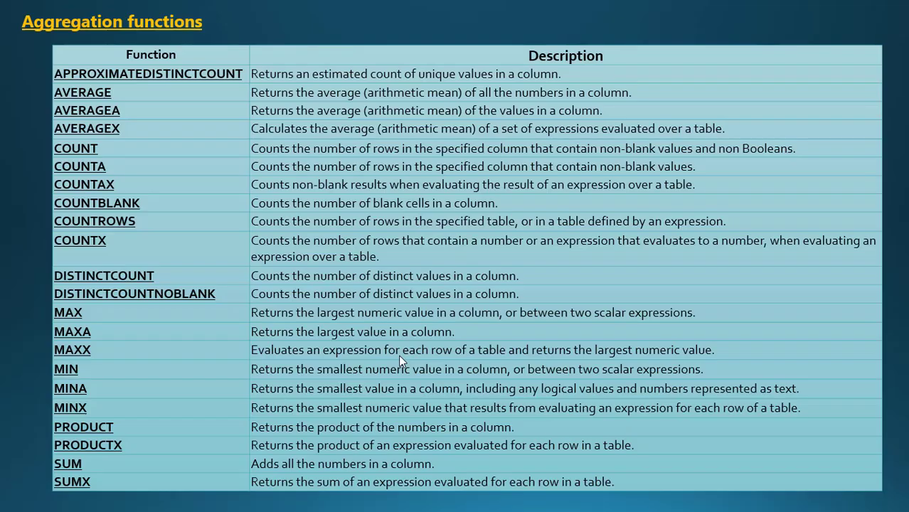
pyautogui.hotkey('alt', 'Tab')
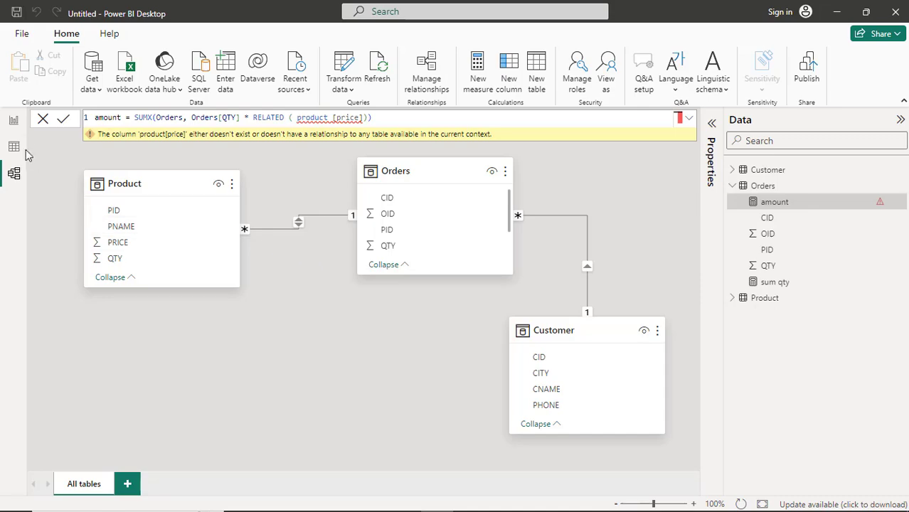
# Remove the product [price] argument from the amount measure's formula on the report page, and reopen the RELATED argument
pyautogui.click(13, 121)
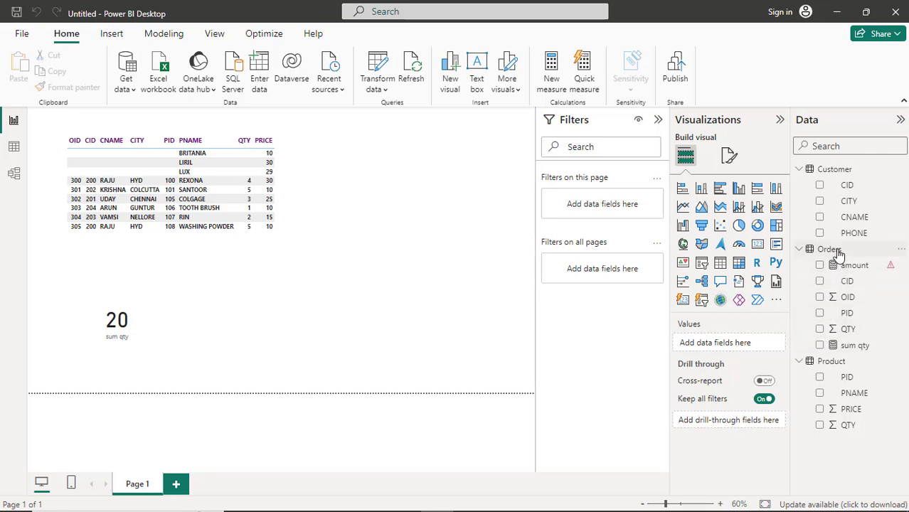
pyautogui.click(855, 265)
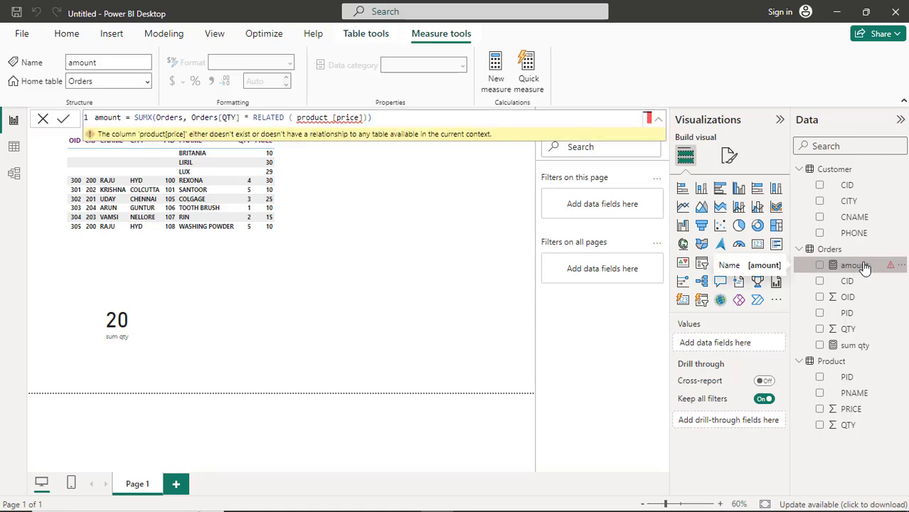
pyautogui.click(376, 117)
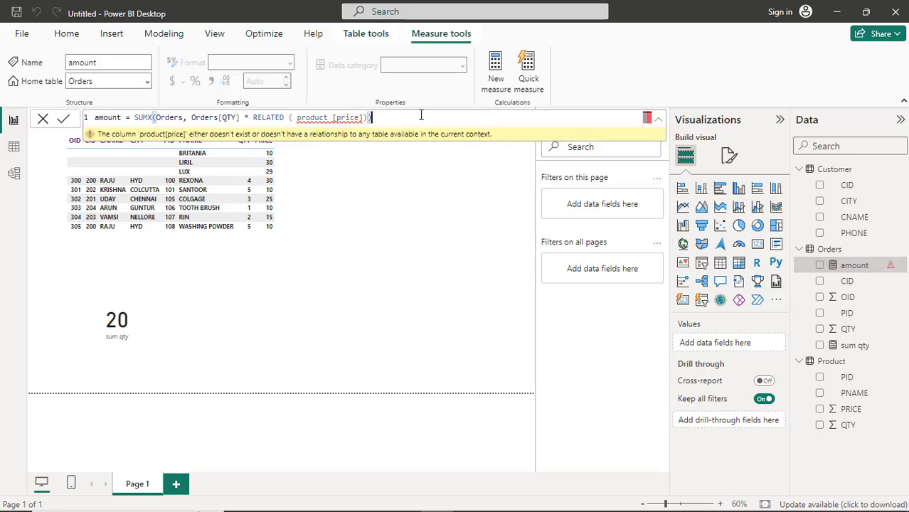
pyautogui.press('BackSpace')
pyautogui.press('BackSpace')
pyautogui.press('BackSpace')
pyautogui.press('BackSpace')
pyautogui.press('BackSpace')
pyautogui.press('BackSpace')
pyautogui.press('BackSpace')
pyautogui.press('BackSpace')
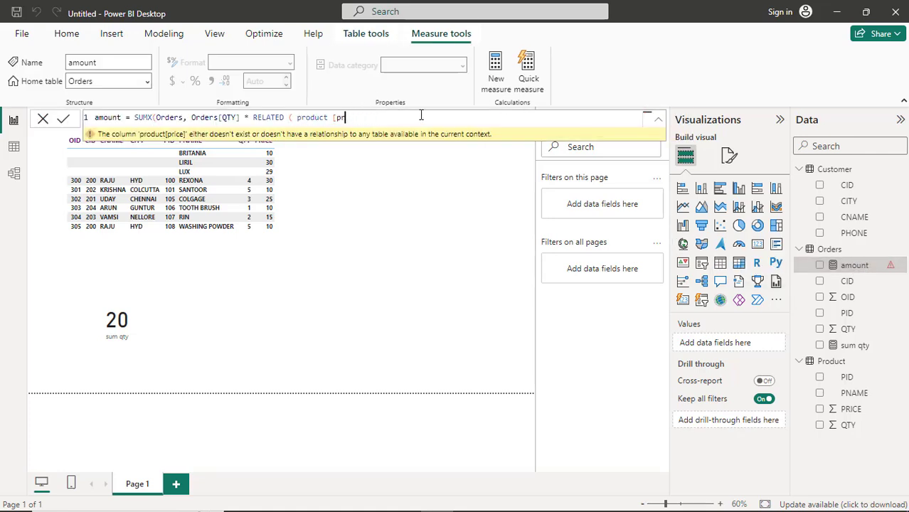
pyautogui.press('BackSpace')
pyautogui.press('BackSpace')
pyautogui.press('BackSpace')
pyautogui.press('BackSpace')
pyautogui.press('BackSpace')
pyautogui.press('BackSpace')
pyautogui.press('BackSpace')
pyautogui.press('BackSpace')
pyautogui.press('BackSpace')
pyautogui.press('BackSpace')
pyautogui.press('BackSpace')
pyautogui.press('BackSpace')
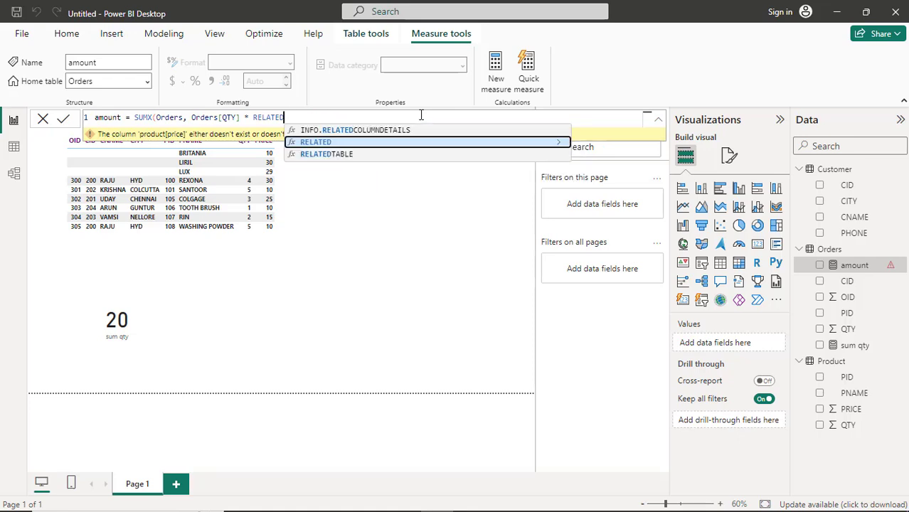
pyautogui.write('(')
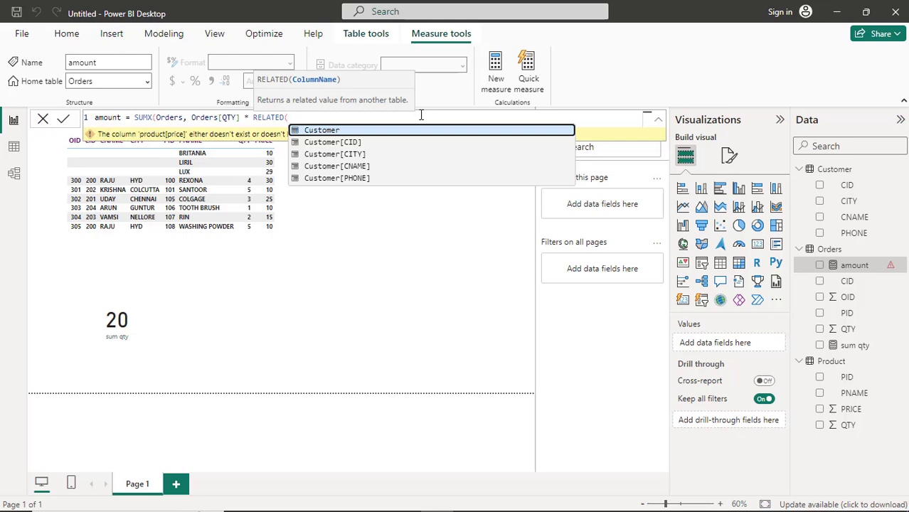
pyautogui.hotkey('alt', 'Tab')
pyautogui.hotkey('alt', 'Tab')
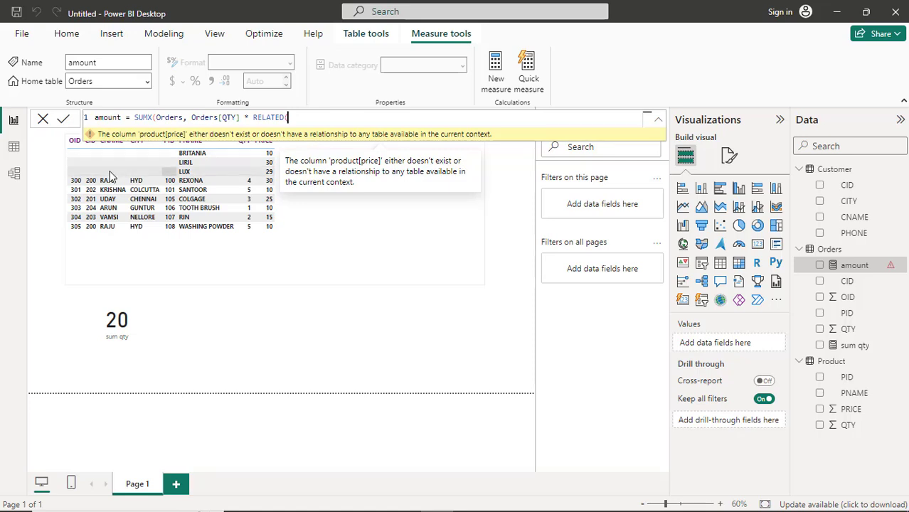
# Set the cardinality of the relationship between Product and Orders to One to many (1:*) in the model
pyautogui.click(19, 178)
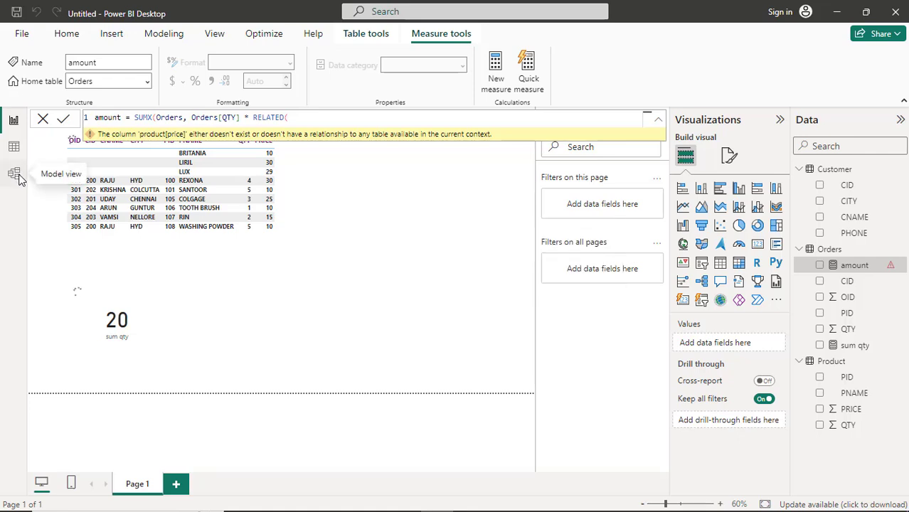
pyautogui.write(')')
pyautogui.click(16, 176)
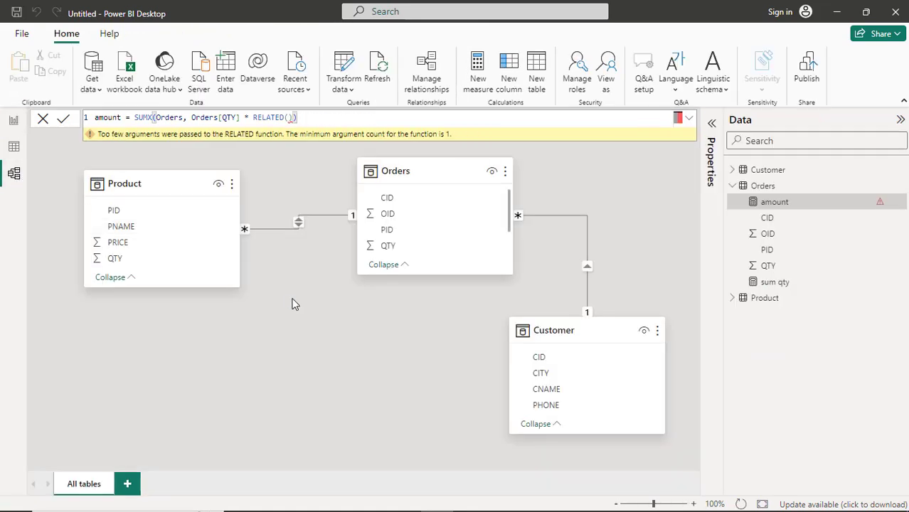
pyautogui.click(298, 227)
pyautogui.rightClick(297, 227)
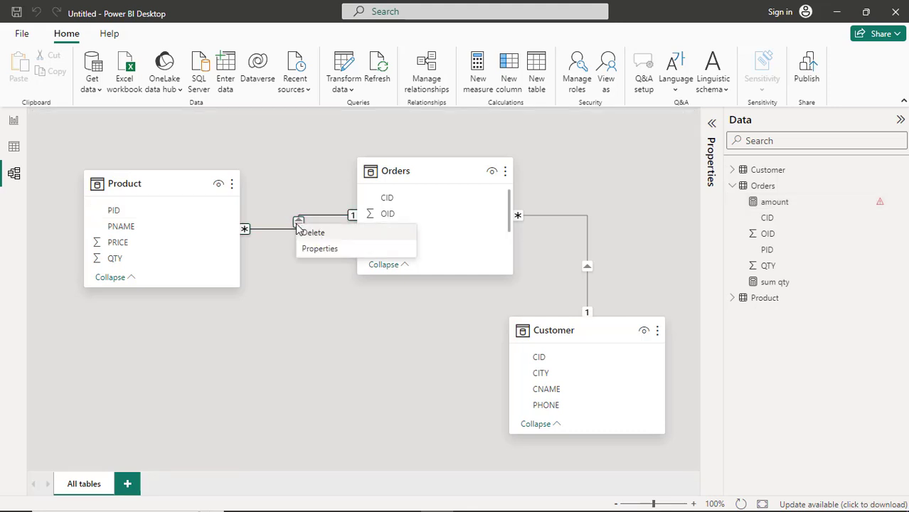
pyautogui.click(321, 249)
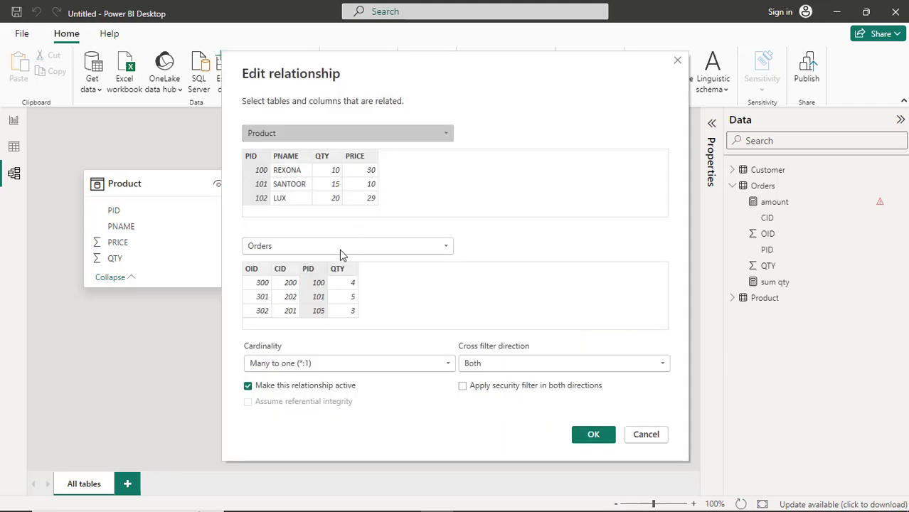
pyautogui.click(441, 368)
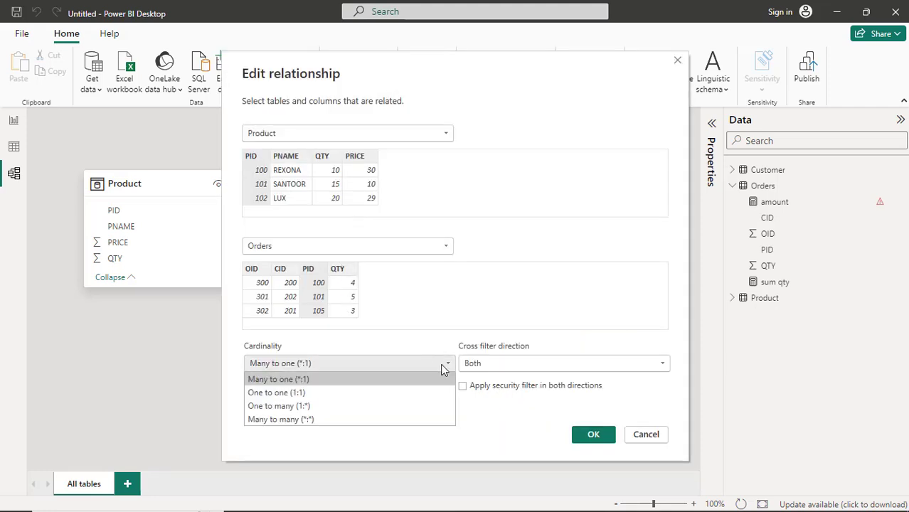
pyautogui.click(336, 406)
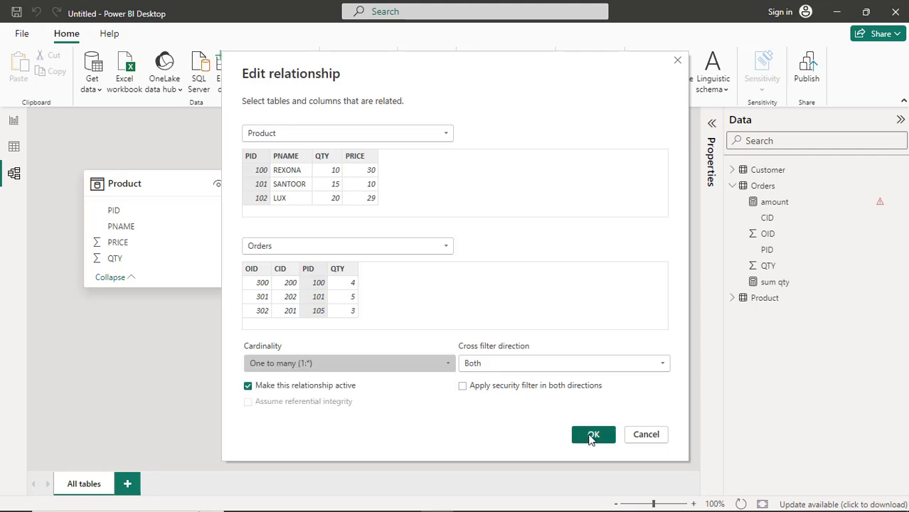
pyautogui.click(591, 435)
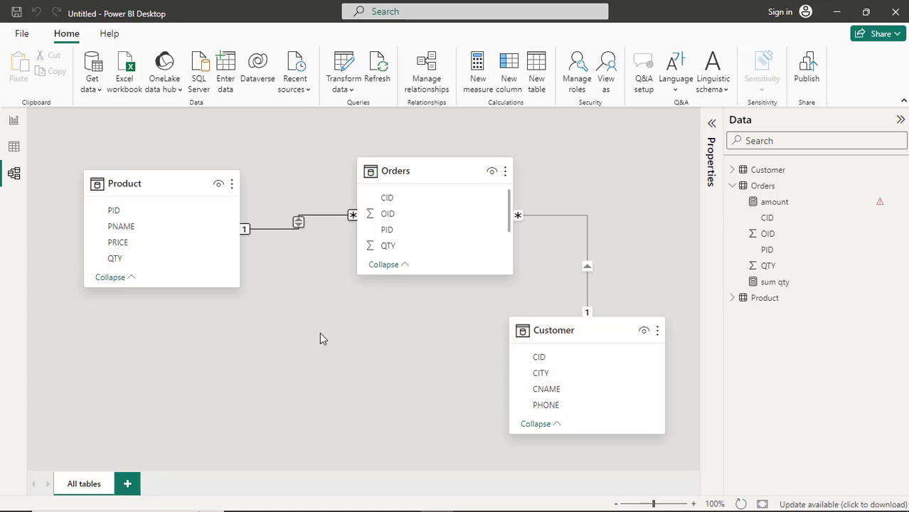
# Complete the amount measure's formula with 'Product'[PRICE] as the RELATED argument, and commit it
pyautogui.click(13, 121)
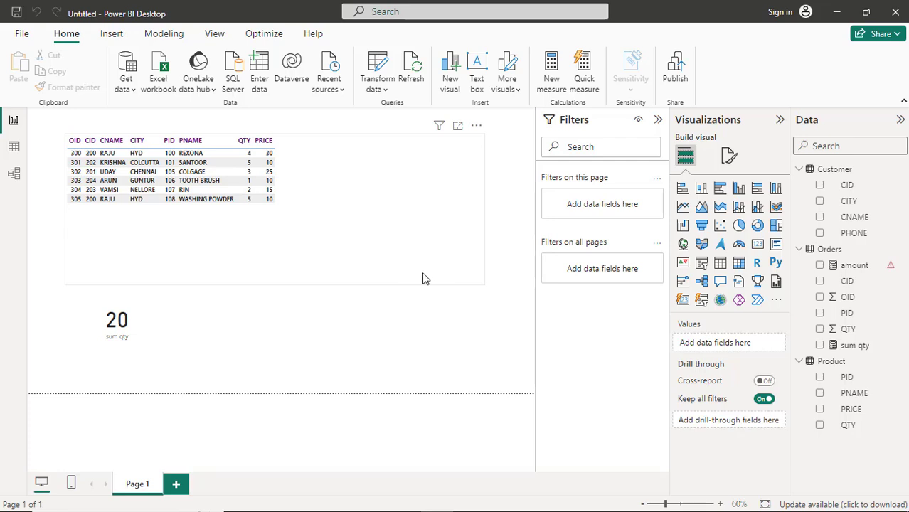
pyautogui.click(853, 266)
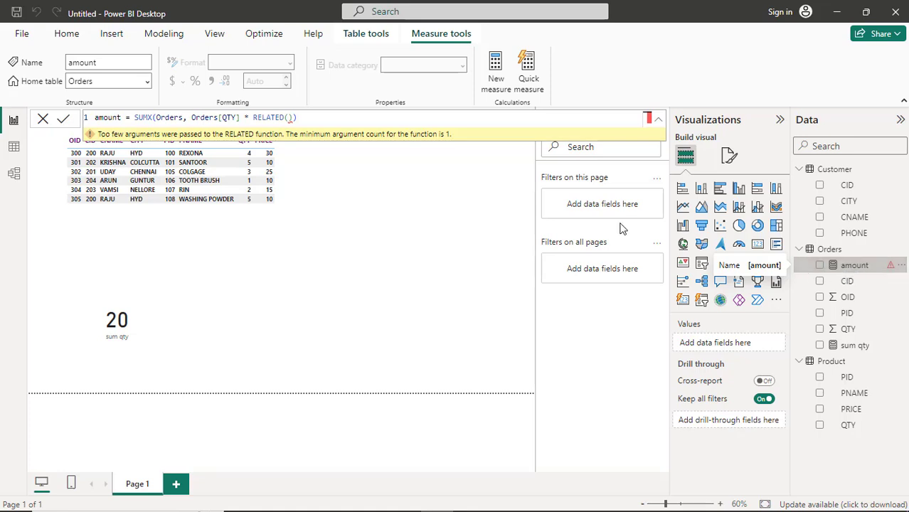
pyautogui.click(307, 119)
pyautogui.press('BackSpace')
pyautogui.press('BackSpace')
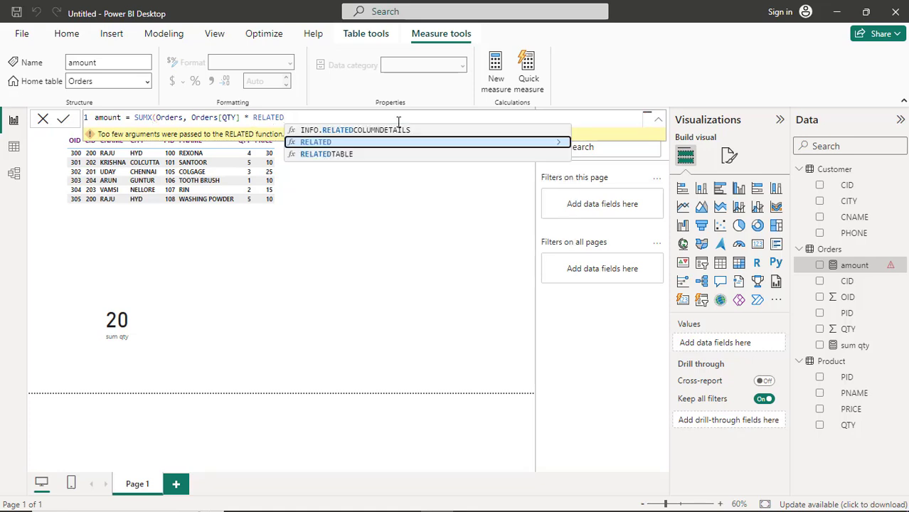
pyautogui.write('(')
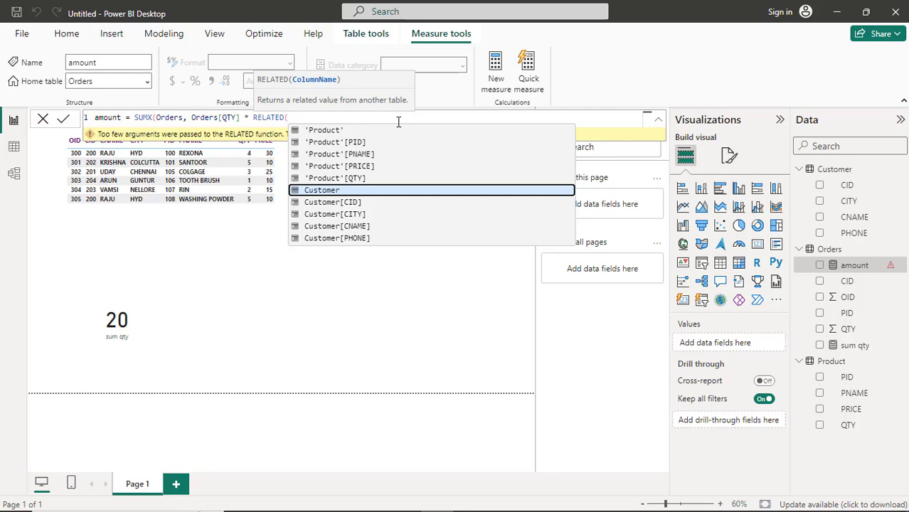
pyautogui.click(443, 168)
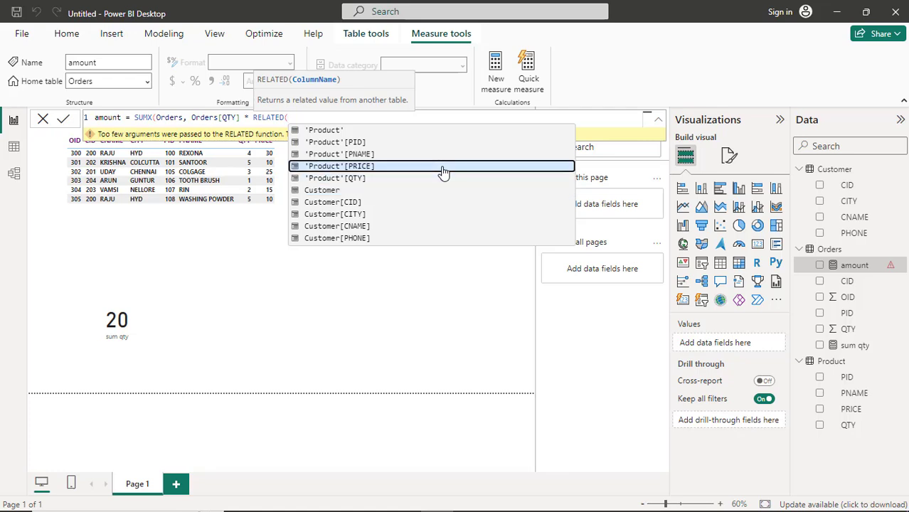
pyautogui.doubleClick(444, 168)
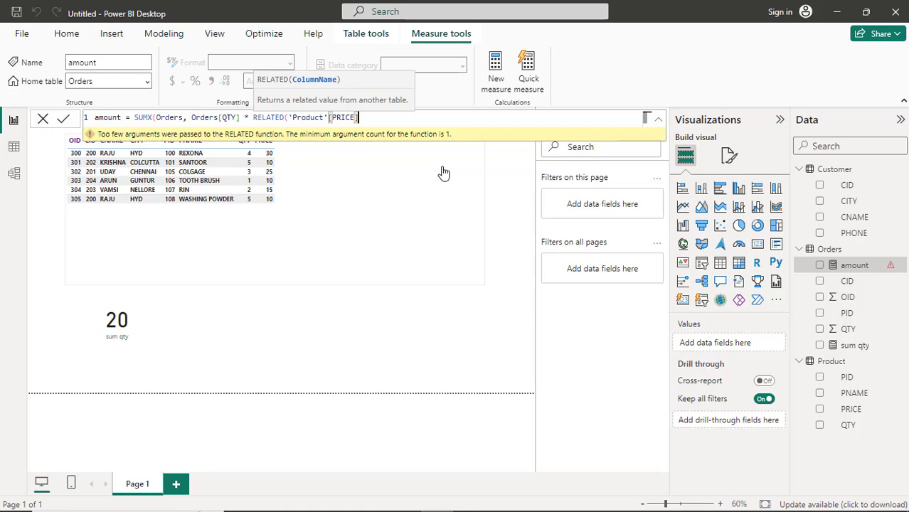
pyautogui.write(')')
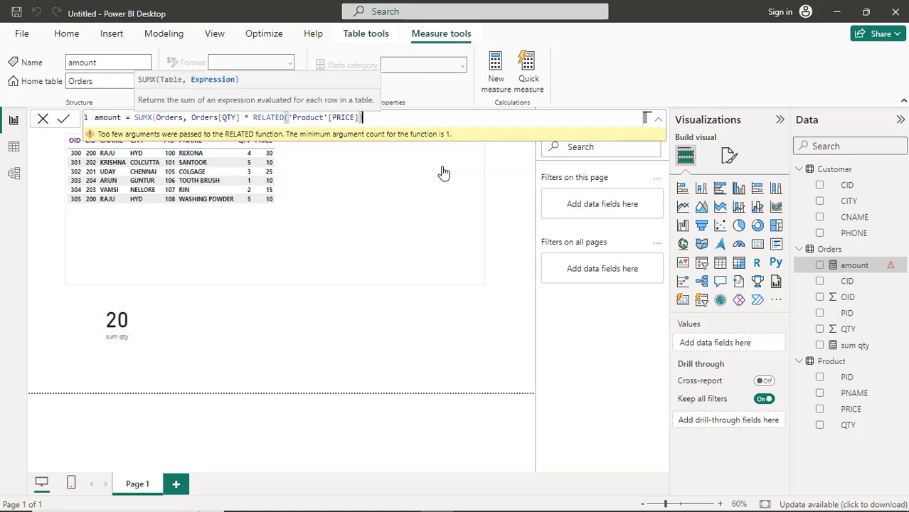
pyautogui.press('Return')
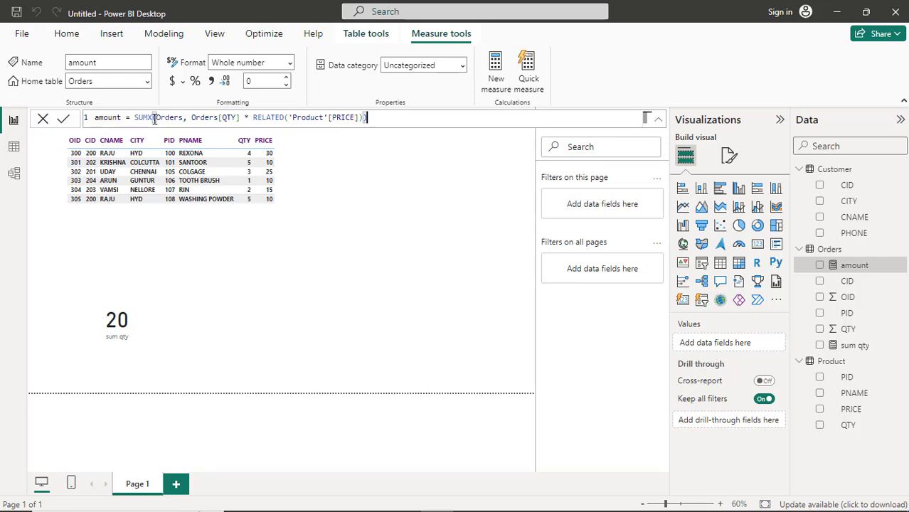
pyautogui.click(358, 119)
pyautogui.click(365, 120)
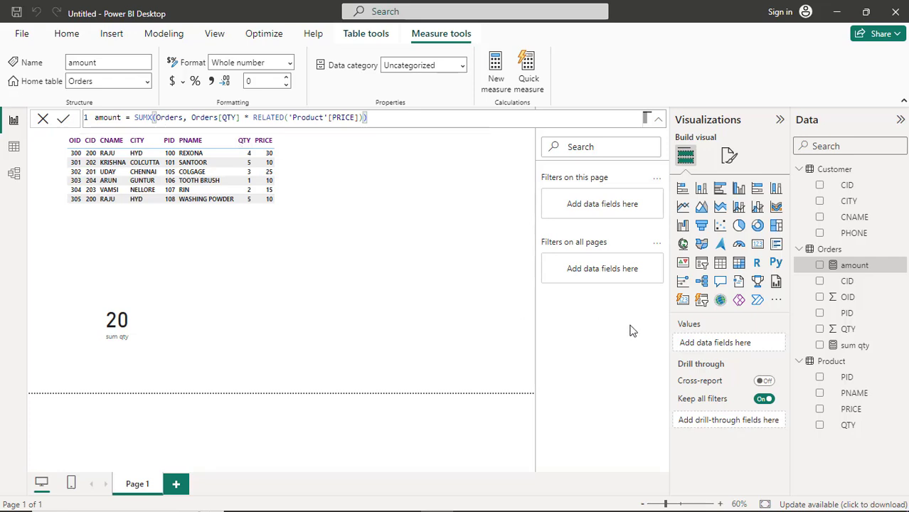
# Add the amount measure as the last column of the orders table visual, after PRICE, and display the measure's formula
pyautogui.click(277, 185)
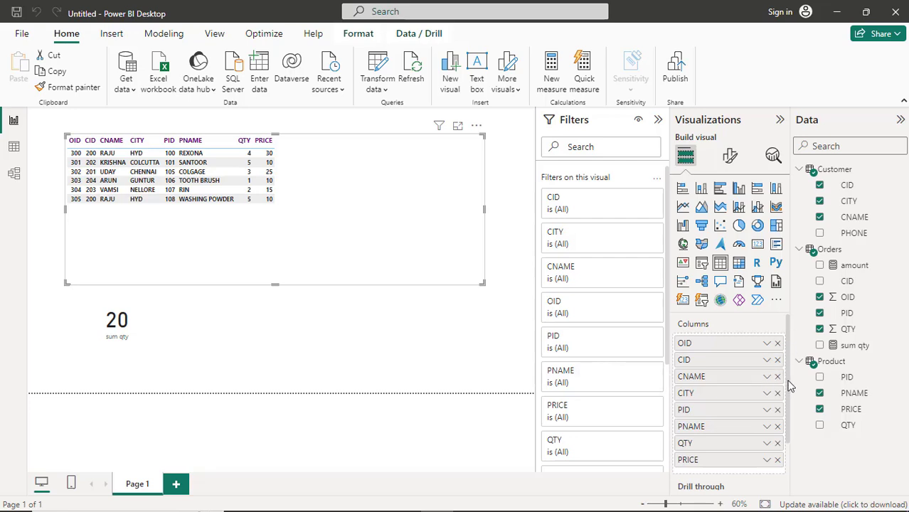
pyautogui.scroll(-1, 785, 391)
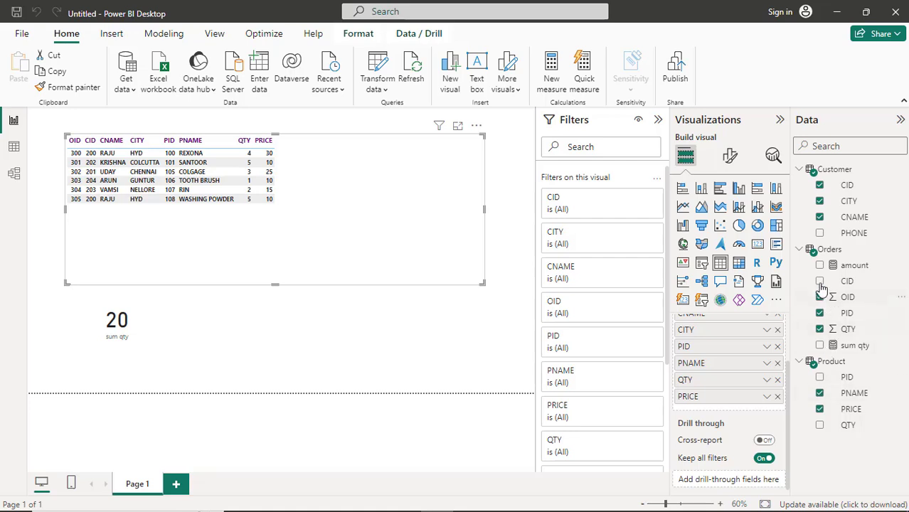
pyautogui.moveTo(821, 268); pyautogui.dragTo(743, 408)
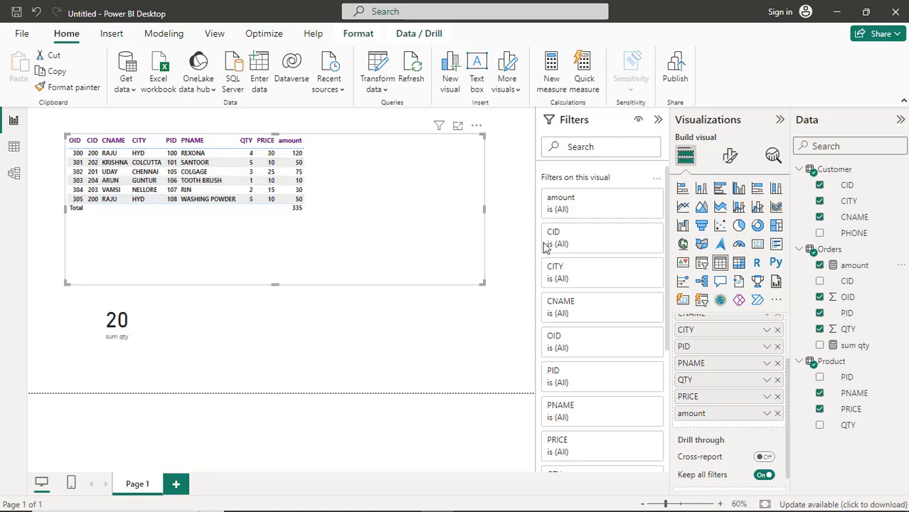
pyautogui.click(853, 266)
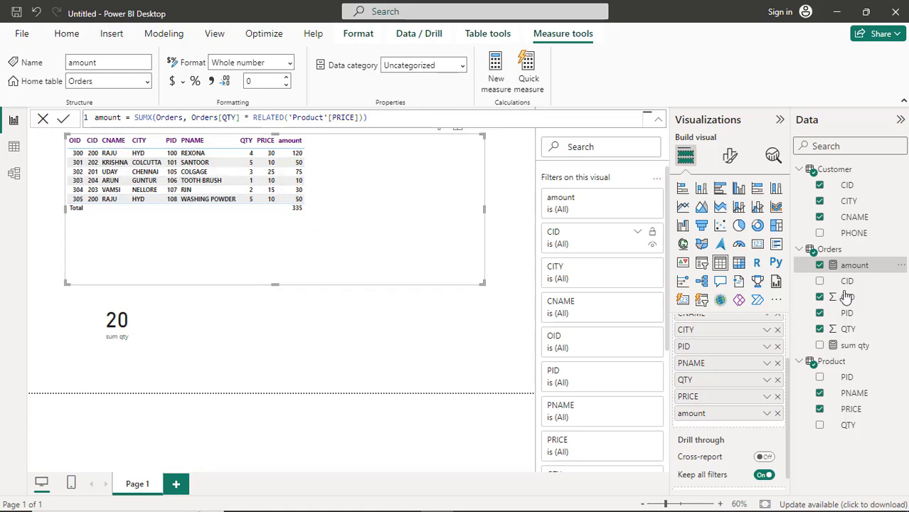
# Create a new measure named average in the Orders table and start its formula with the AVERAGE function
pyautogui.rightClick(835, 252)
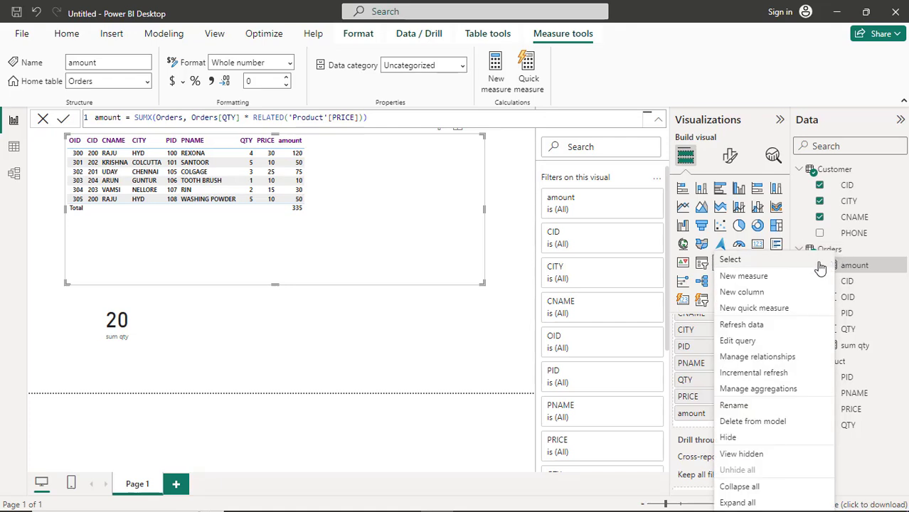
pyautogui.click(783, 281)
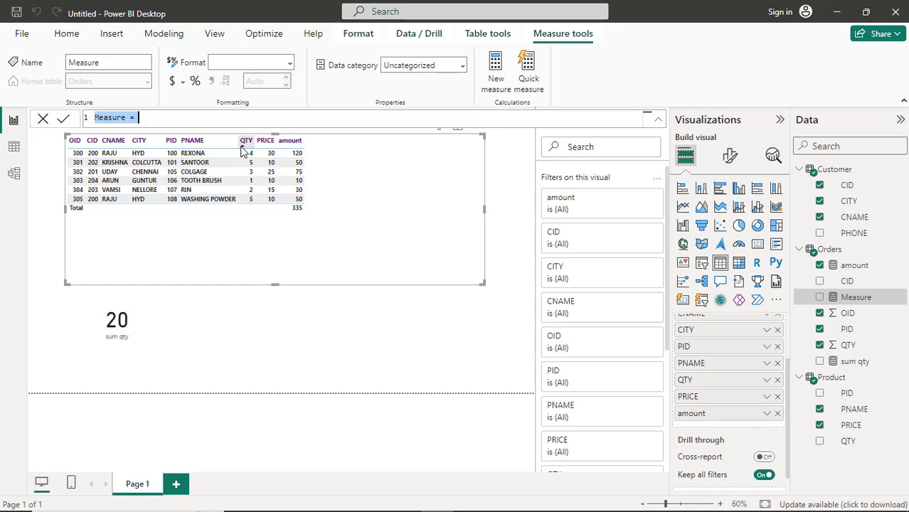
pyautogui.write('a')
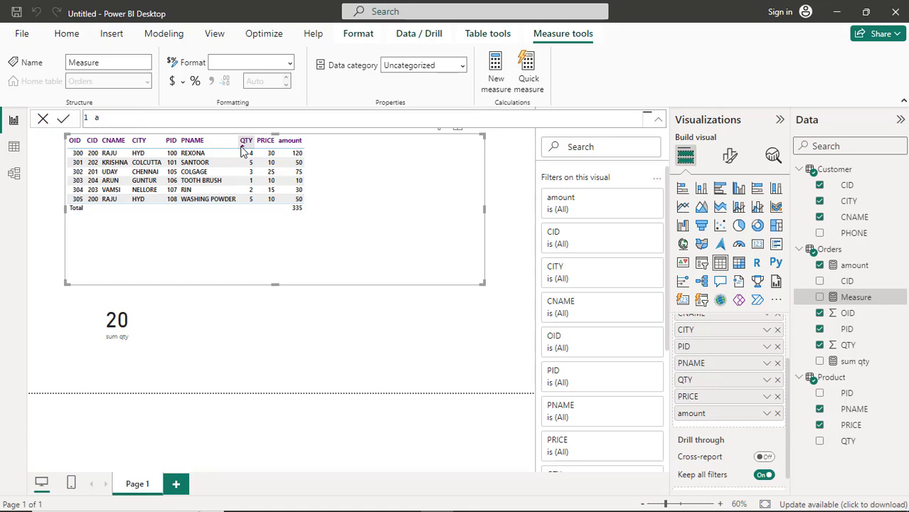
pyautogui.write('verage')
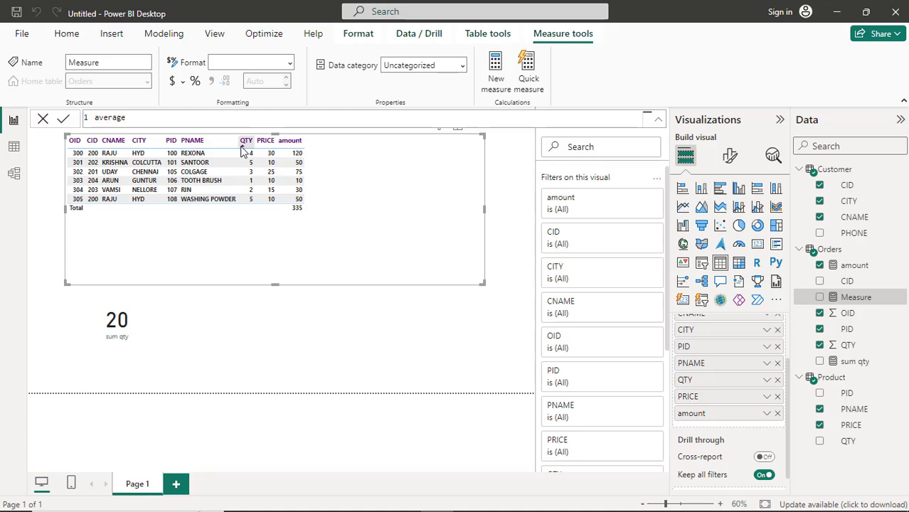
pyautogui.write(' = aver')
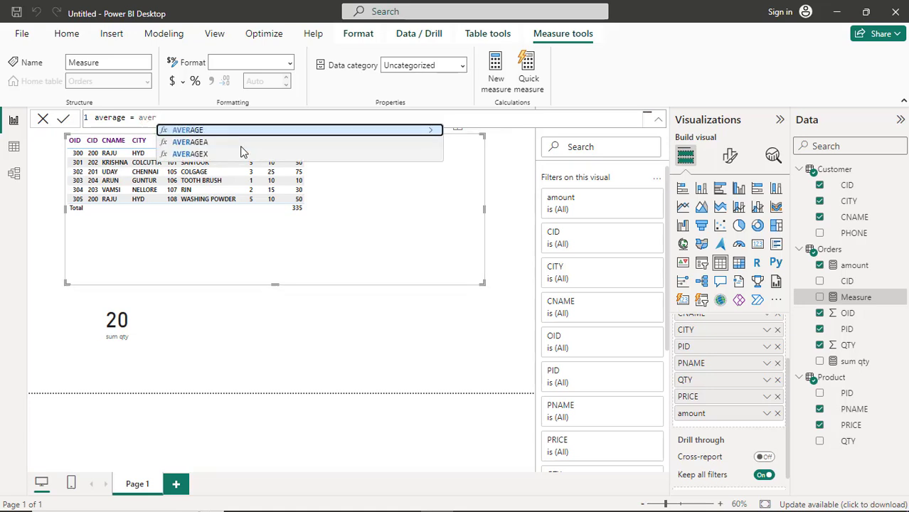
pyautogui.press('Tab')
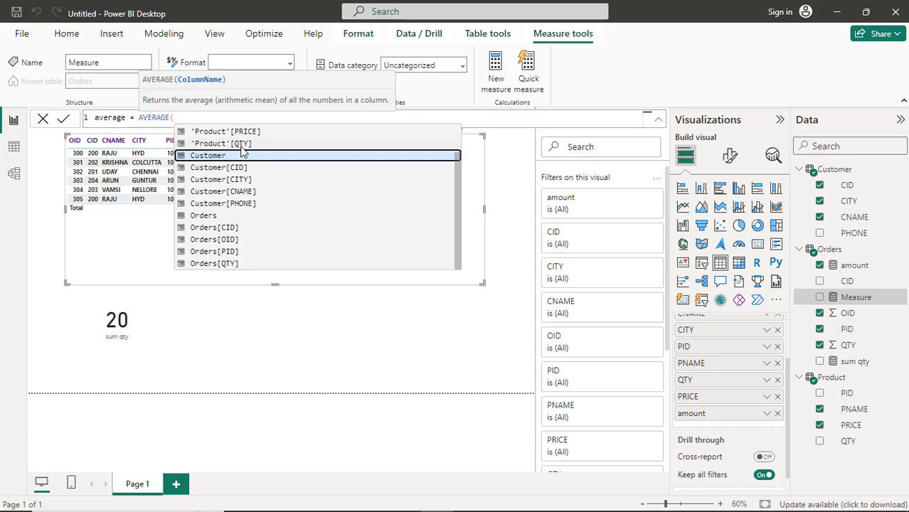
# Look through the suggested columns for the AVERAGE argument, and leave the average measure's formula as AVERAGE() without an argument
pyautogui.press('Down')
pyautogui.press('Down')
pyautogui.press('Down')
pyautogui.press('Down')
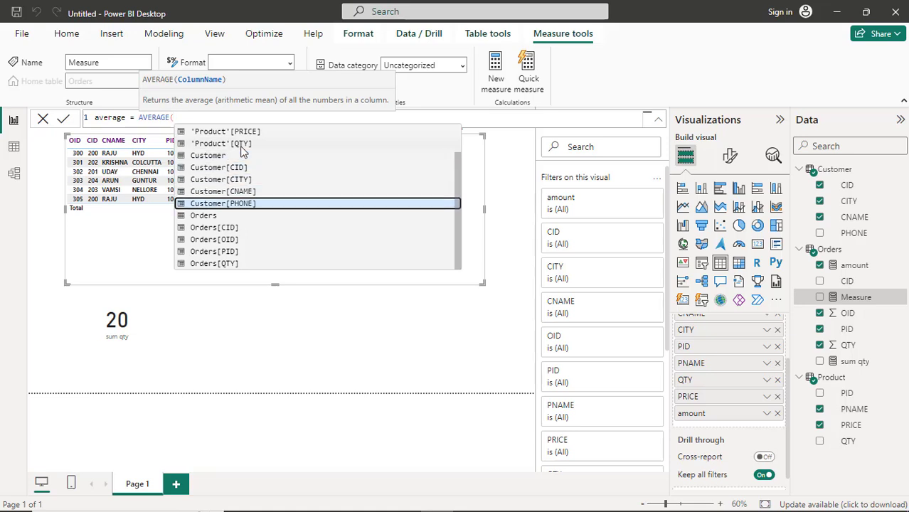
pyautogui.press('Down')
pyautogui.press('Down')
pyautogui.press('Down')
pyautogui.press('Down')
pyautogui.press('Down')
pyautogui.press('Down')
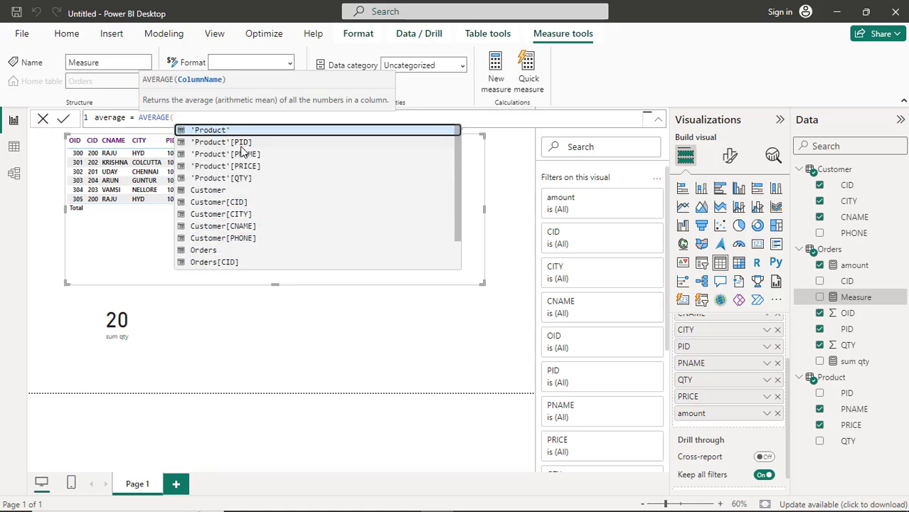
pyautogui.press('Down')
pyautogui.press('Down')
pyautogui.press('Down')
pyautogui.press('Down')
pyautogui.press('Down')
pyautogui.press('Down')
pyautogui.press('Down')
pyautogui.press('Down')
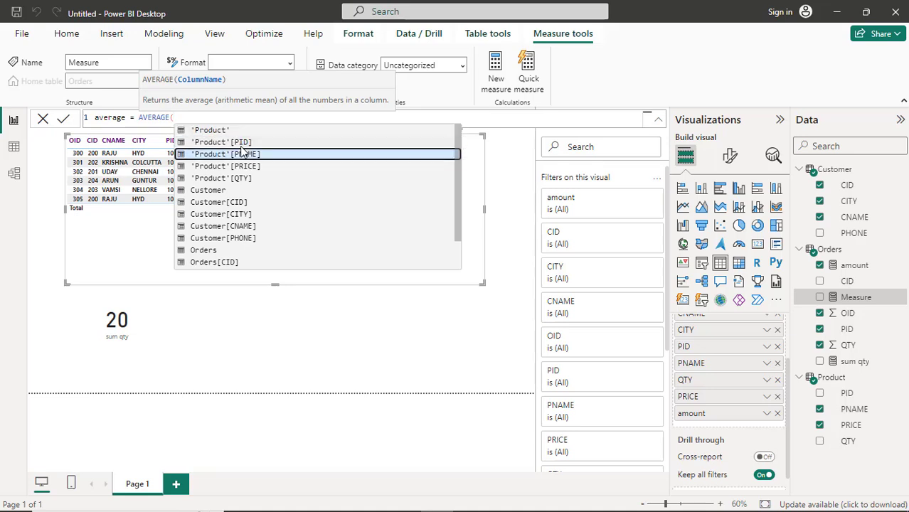
pyautogui.press('Down')
pyautogui.press('Down')
pyautogui.press('Down')
pyautogui.press('Down')
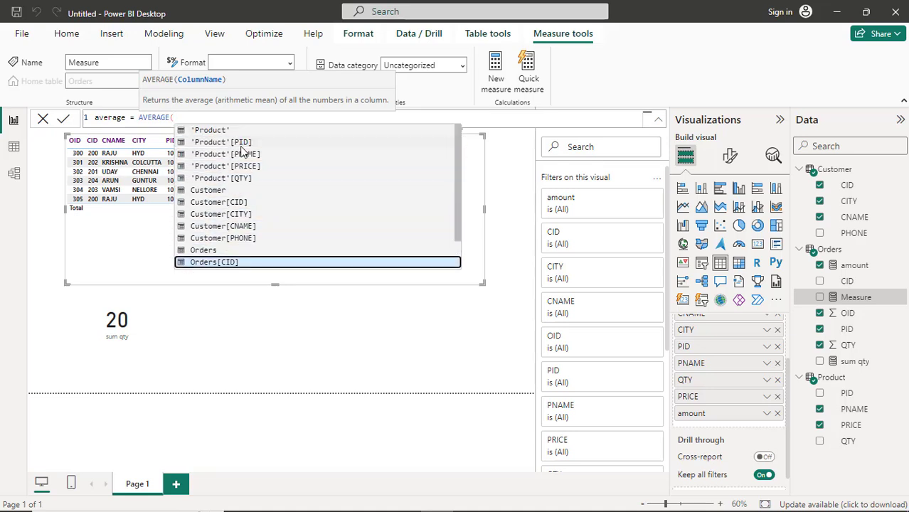
pyautogui.press('Down')
pyautogui.press('Down')
pyautogui.press('Down')
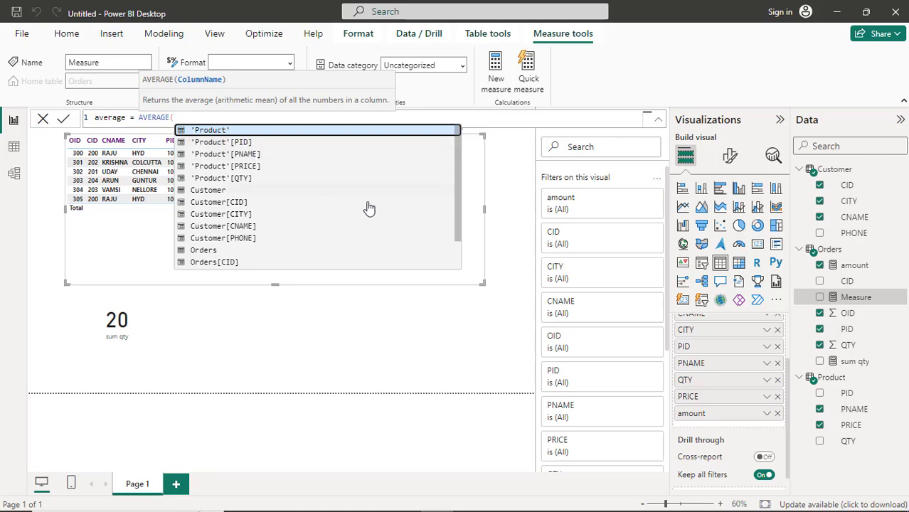
pyautogui.moveTo(463, 210); pyautogui.dragTo(467, 249)
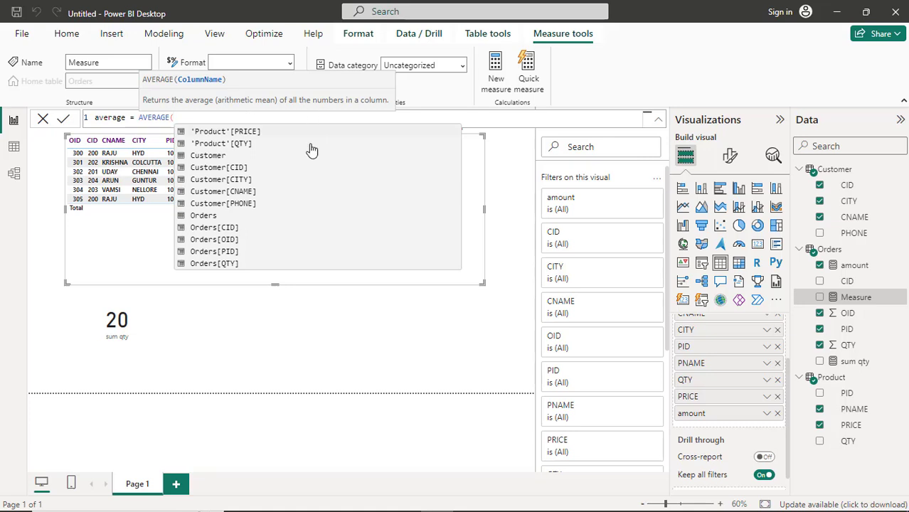
pyautogui.click(849, 272)
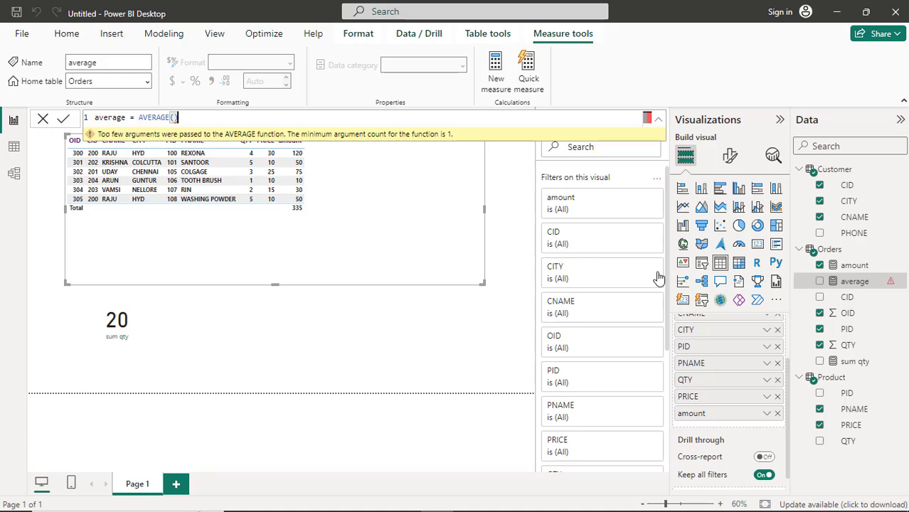
# Copy the amount measure's whole formula and paste it as the formula of a new column in the Orders table
pyautogui.click(854, 267)
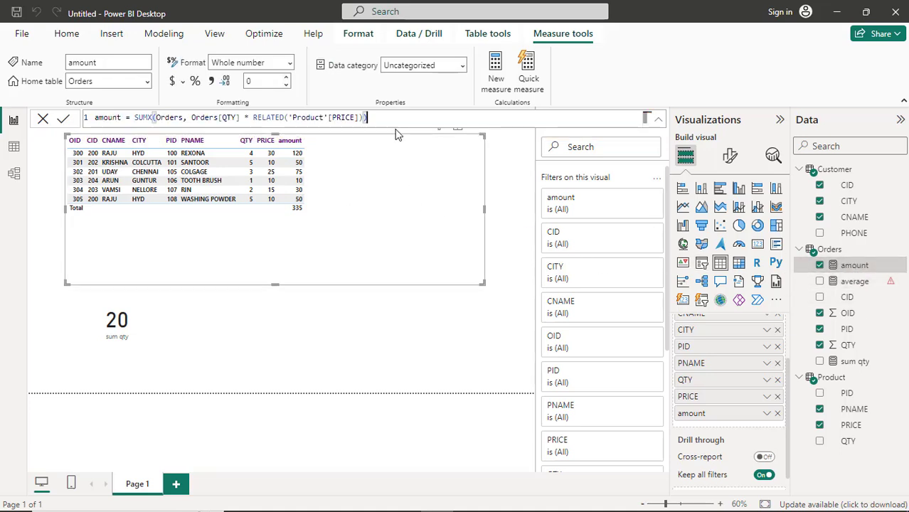
pyautogui.moveTo(381, 119); pyautogui.dragTo(94, 120)
pyautogui.hotkey('ctrl', 'c')
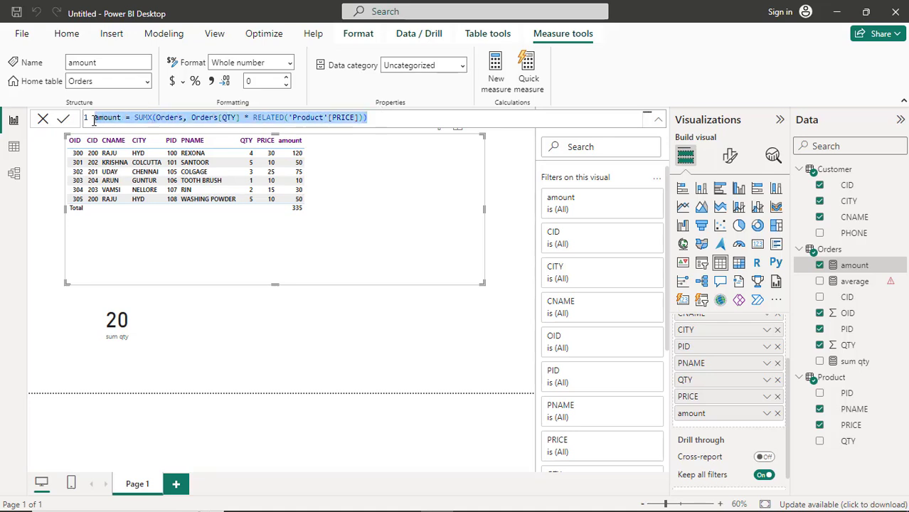
pyautogui.rightClick(841, 254)
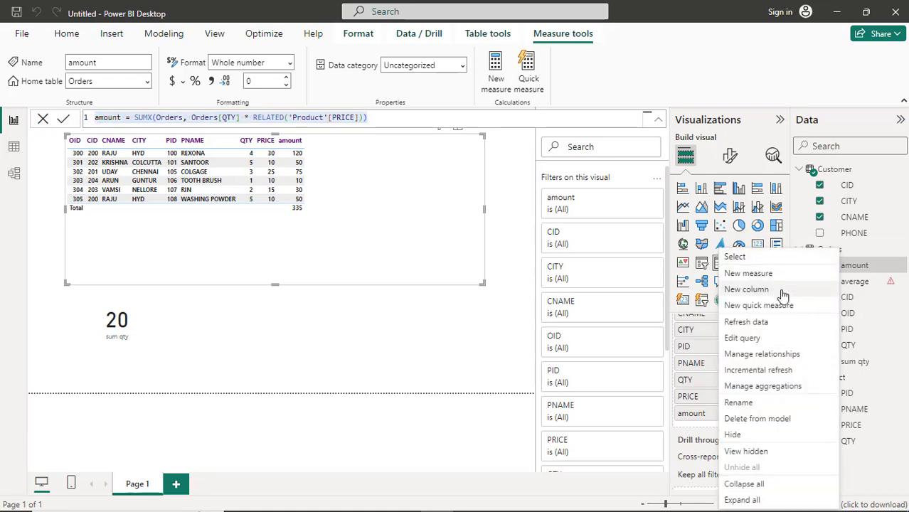
pyautogui.click(783, 296)
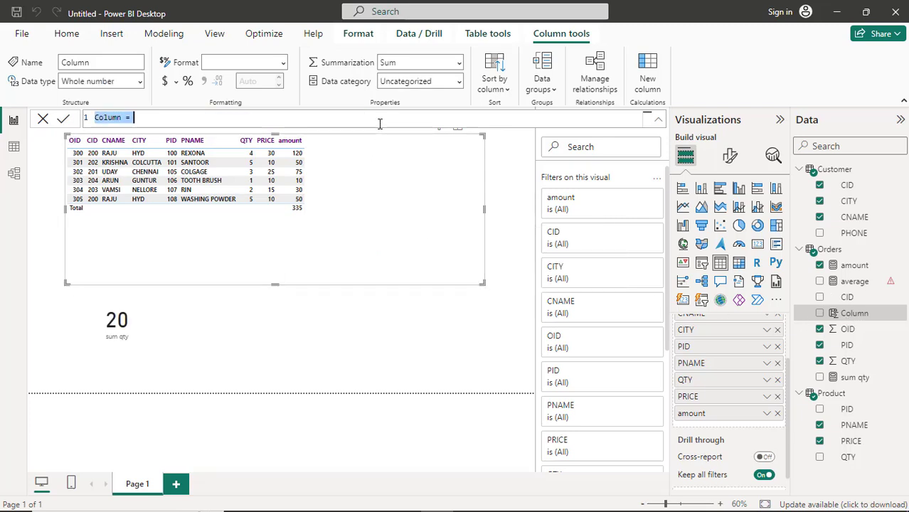
pyautogui.press('BackSpace')
pyautogui.hotkey('ctrl', 'v')
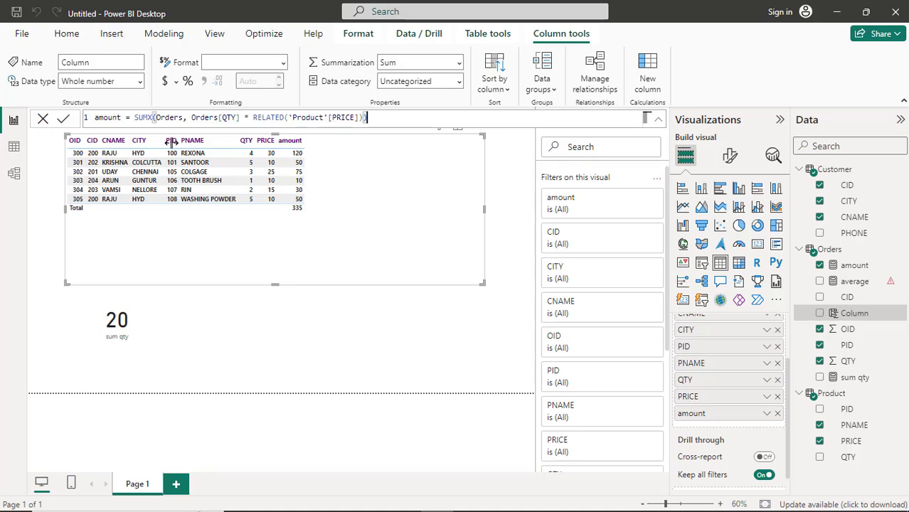
# Rename the new Orders column to amount sum in its pasted SUMX formula, and commit it
pyautogui.doubleClick(122, 119)
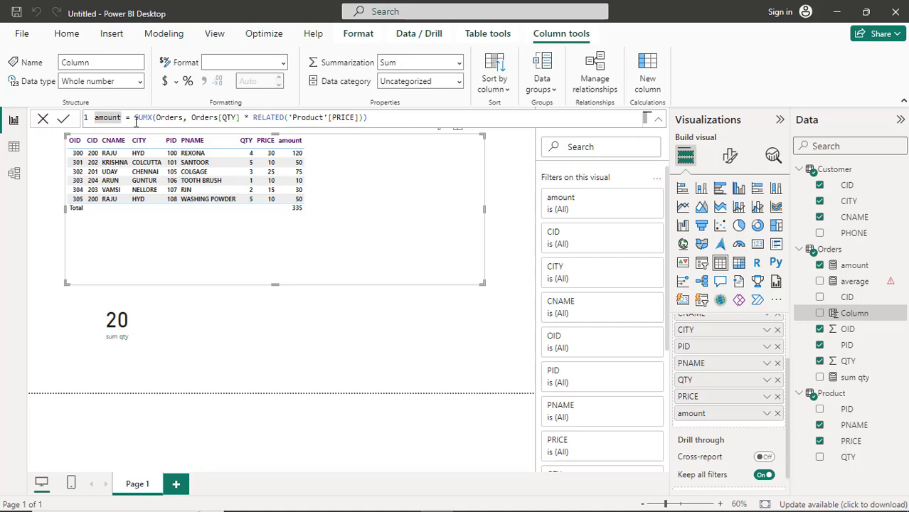
pyautogui.write('x')
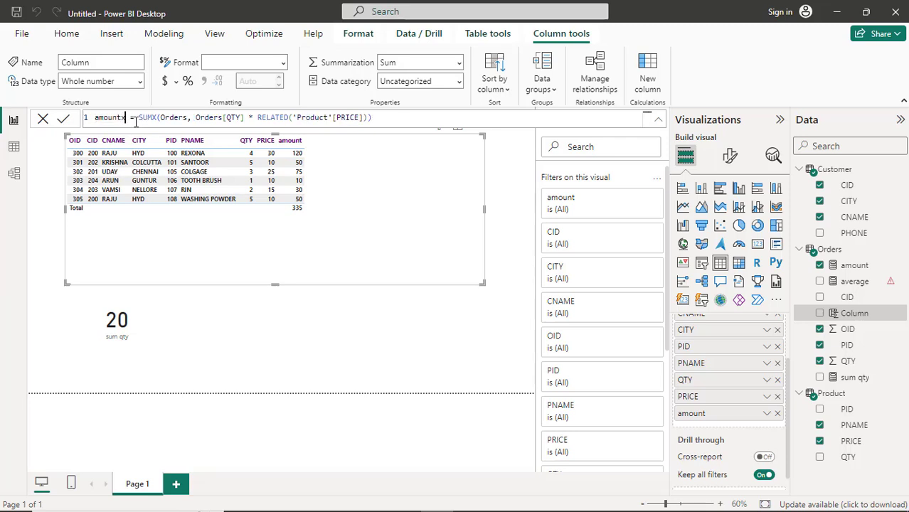
pyautogui.press('BackSpace')
pyautogui.write('avg')
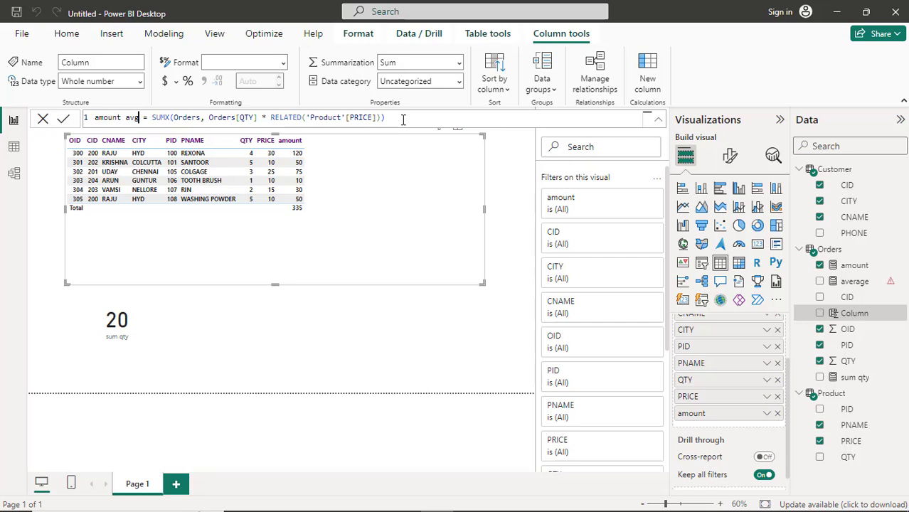
pyautogui.press('BackSpace')
pyautogui.press('BackSpace')
pyautogui.press('BackSpace')
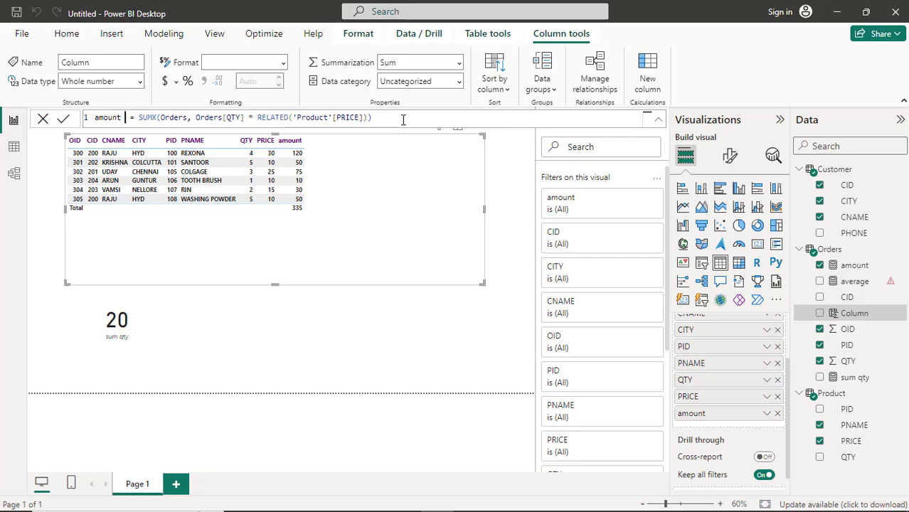
pyautogui.write('sum')
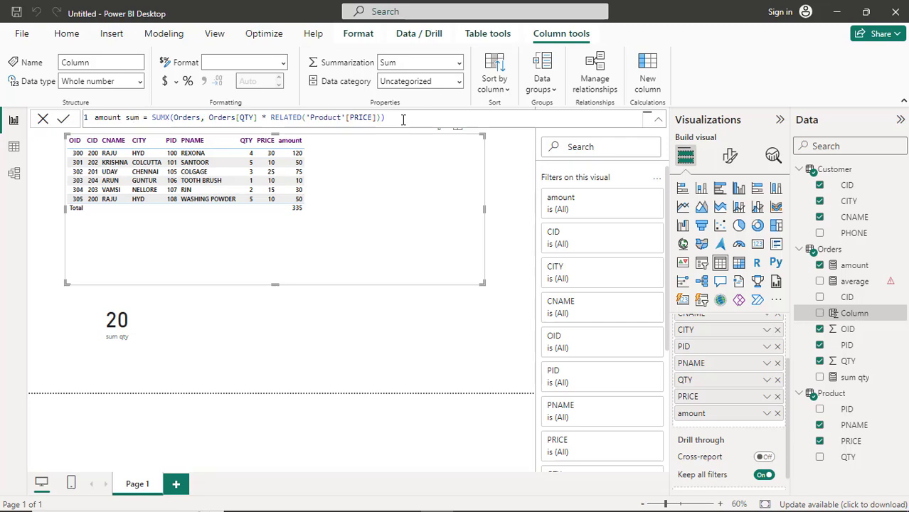
pyautogui.press('Return')
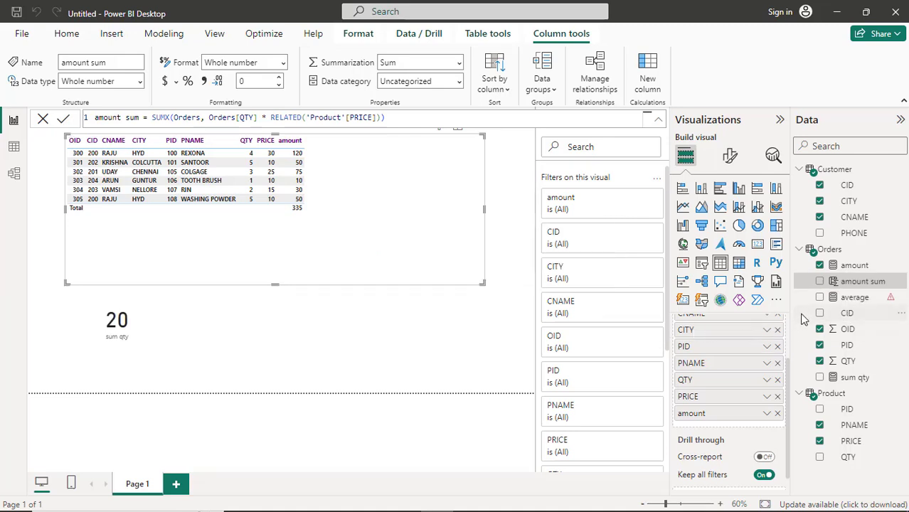
# Add the amount sum column to the orders table visual after amount, and remove it again
pyautogui.moveTo(818, 283); pyautogui.dragTo(743, 413)
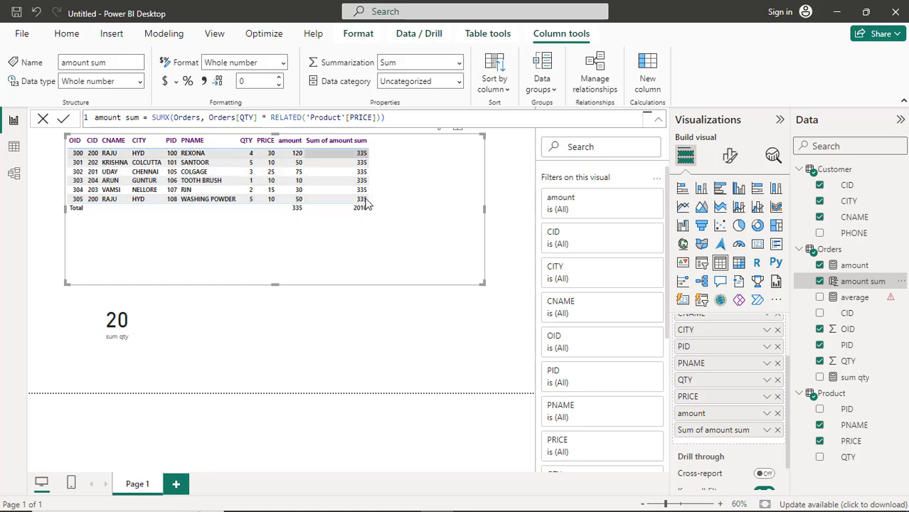
pyautogui.click(778, 430)
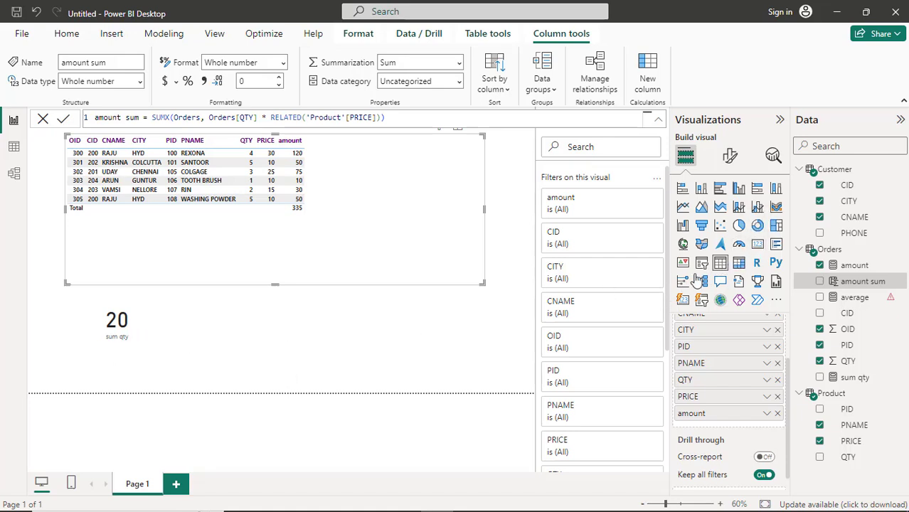
# Add a card beside the sum qty card showing amount sum aggregated as Sum, and narrow it to roughly a third of its width
pyautogui.click(189, 345)
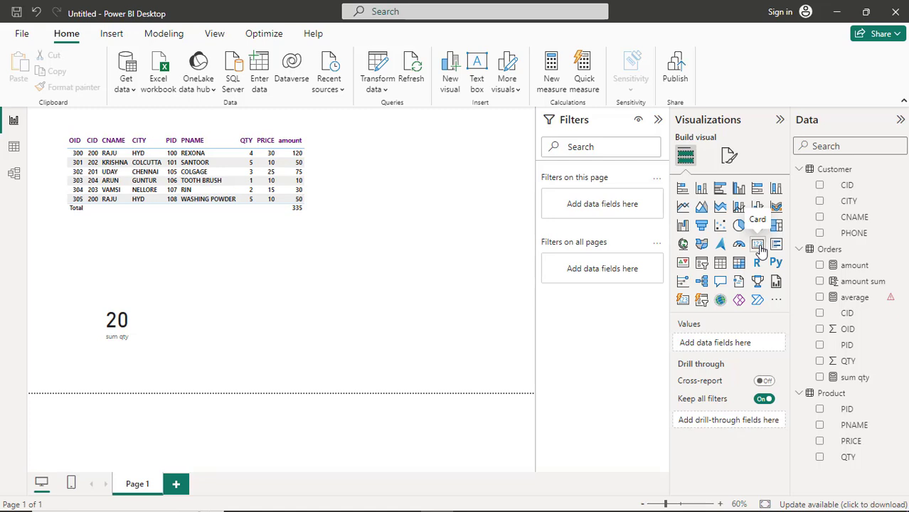
pyautogui.click(759, 245)
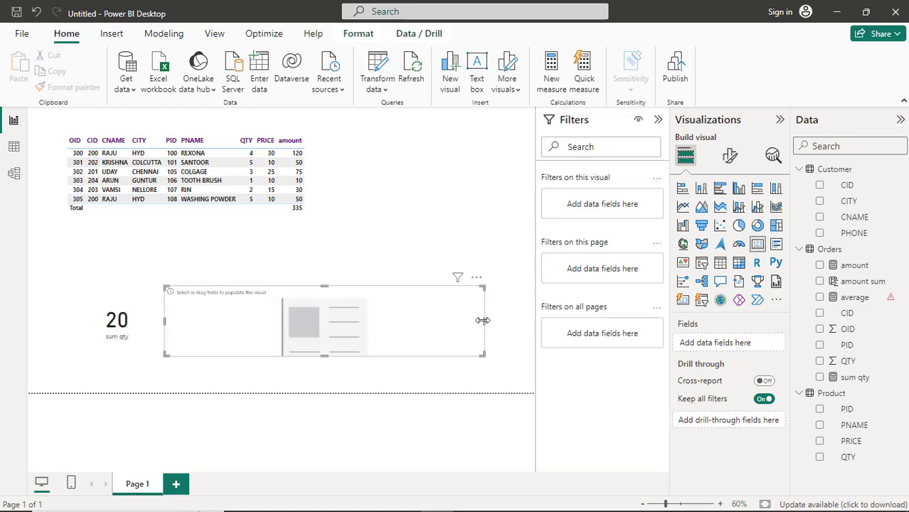
pyautogui.moveTo(485, 321); pyautogui.dragTo(270, 341)
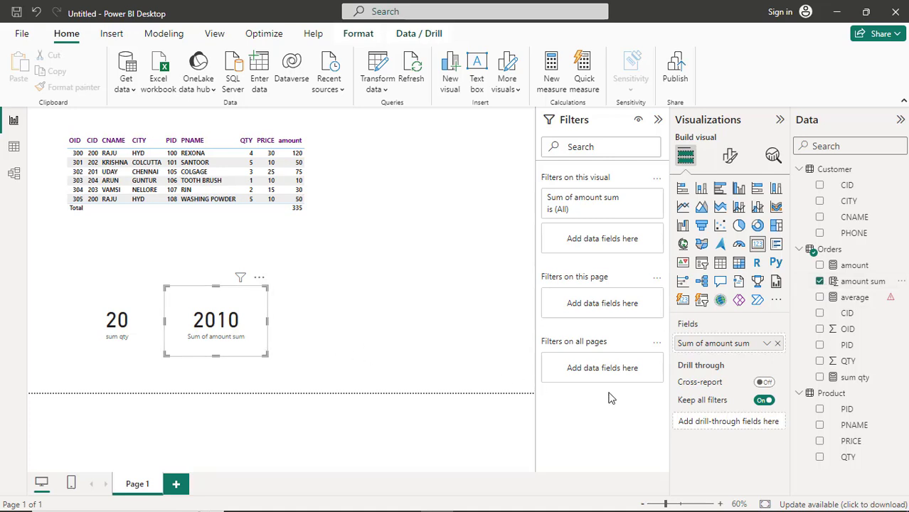
pyautogui.click(767, 345)
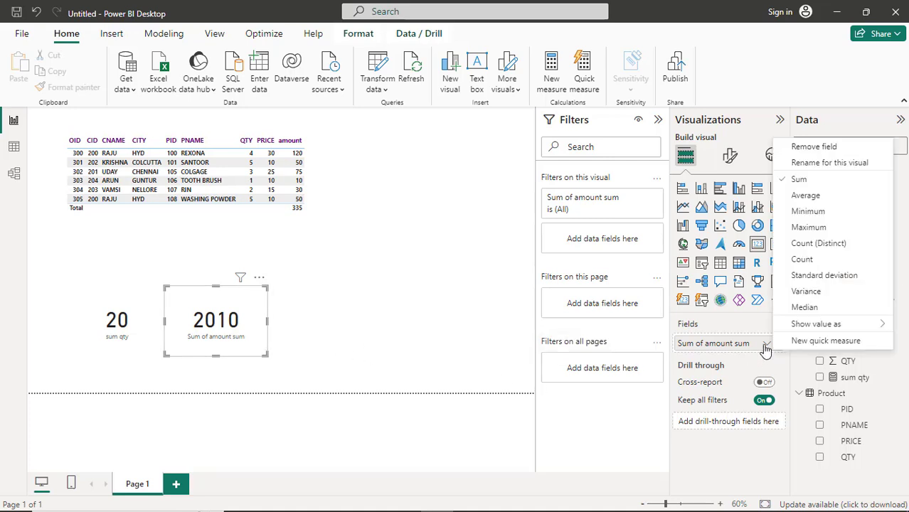
pyautogui.click(794, 182)
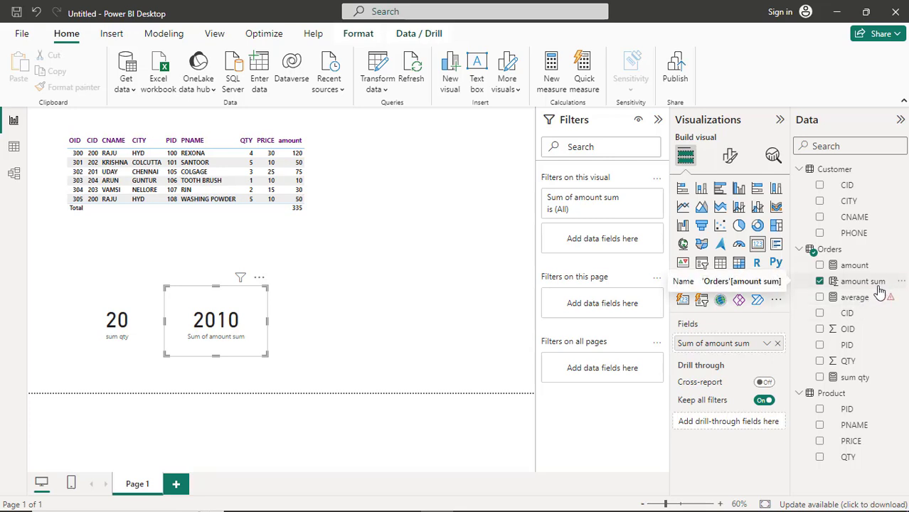
# Change the amount sum card's aggregation from Sum to Maximum and deselect the card
pyautogui.click(767, 346)
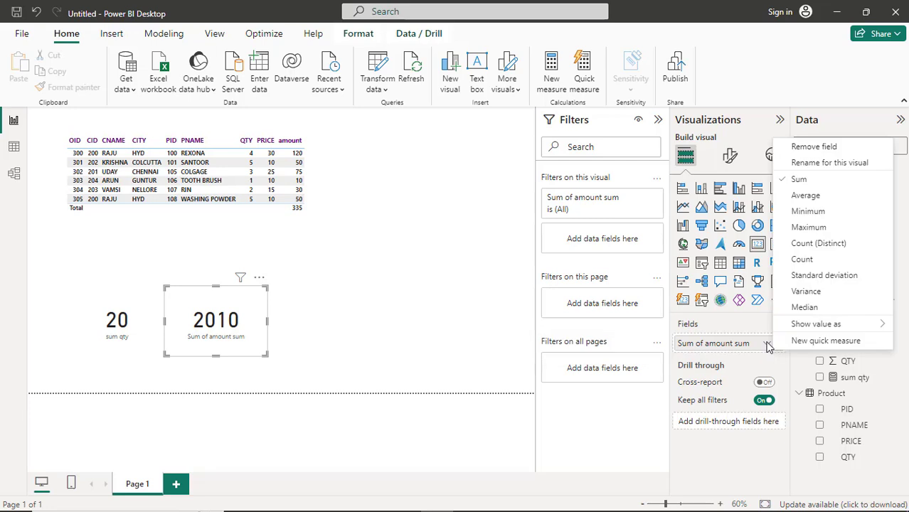
pyautogui.click(792, 228)
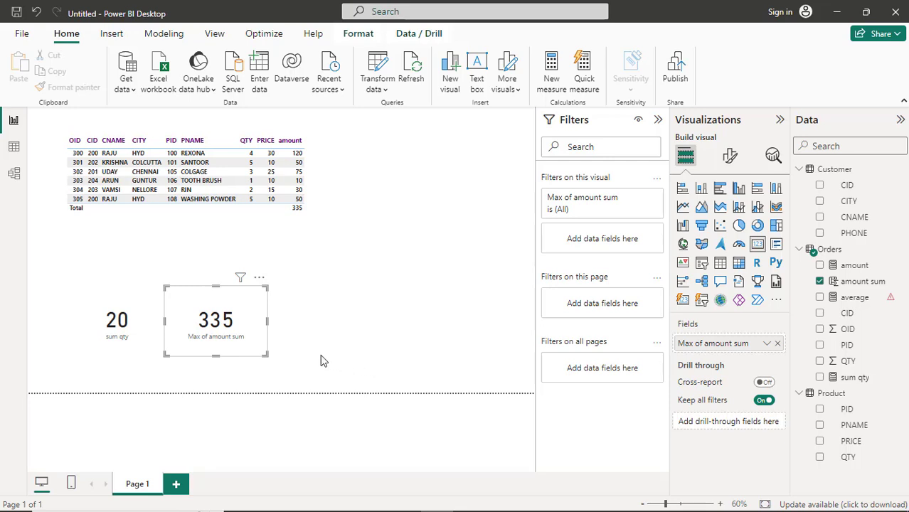
pyautogui.click(359, 351)
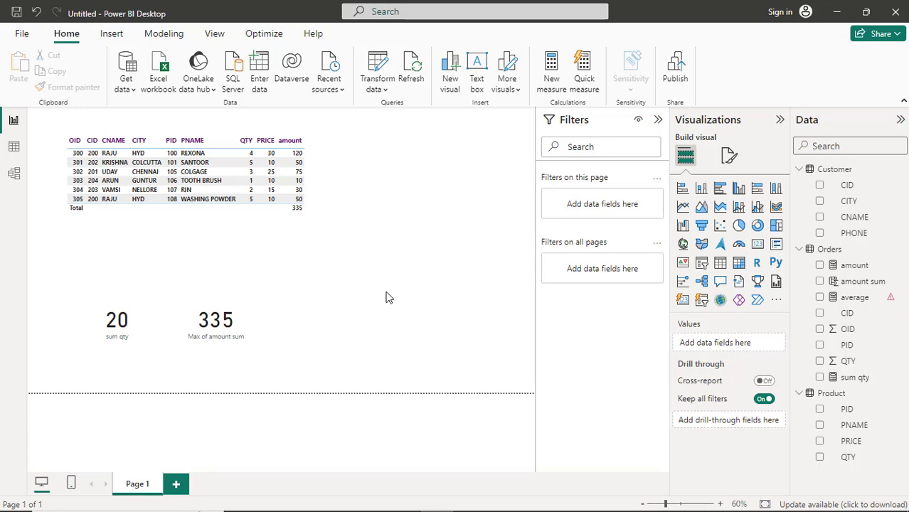
# Complete the average measure in the Orders table as AVERAGE(Orders[amount sum]) and commit the formula
pyautogui.click(853, 299)
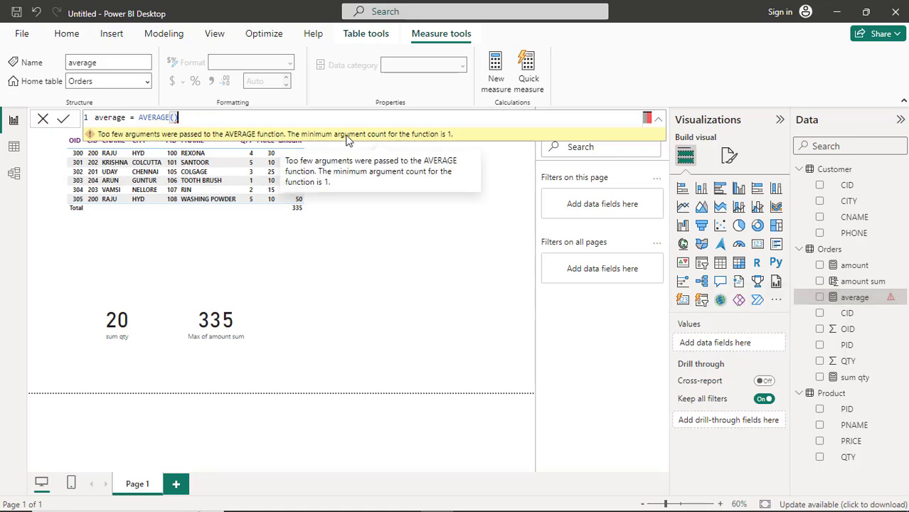
pyautogui.press('BackSpace')
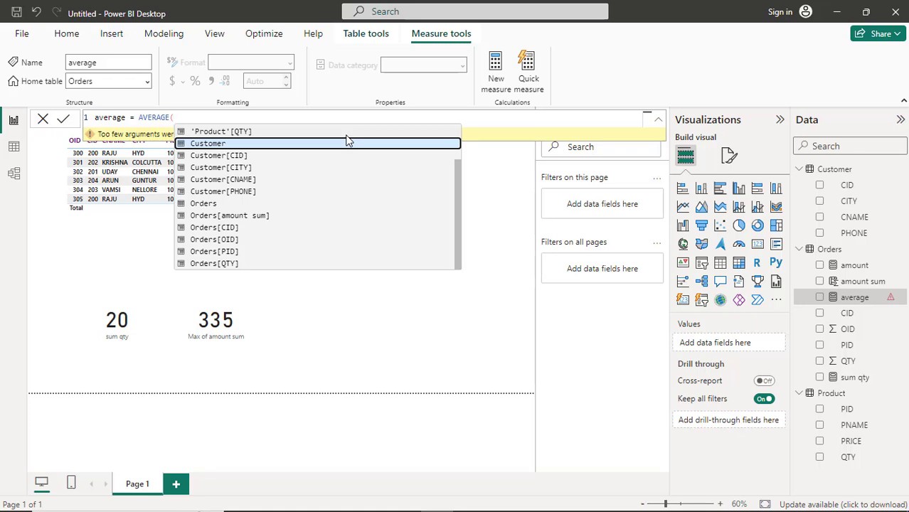
pyautogui.write('o')
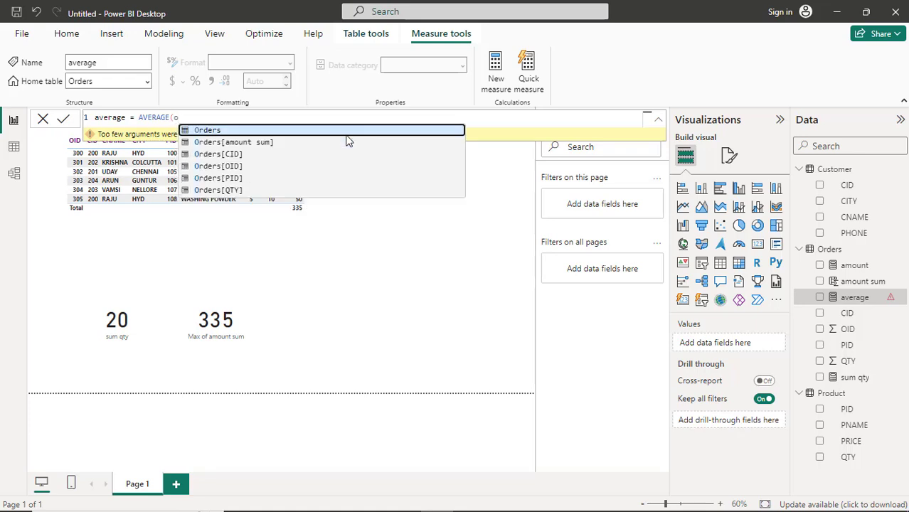
pyautogui.press('Down')
pyautogui.press('Tab')
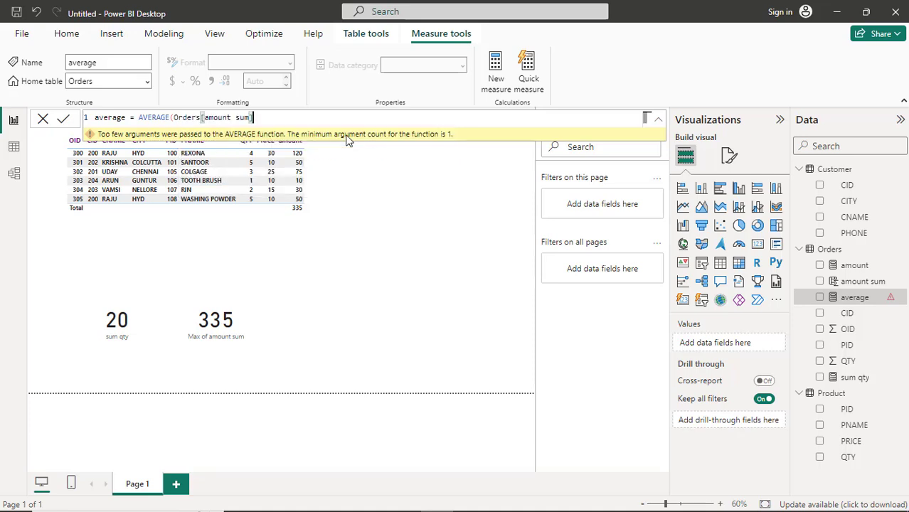
pyautogui.write(')')
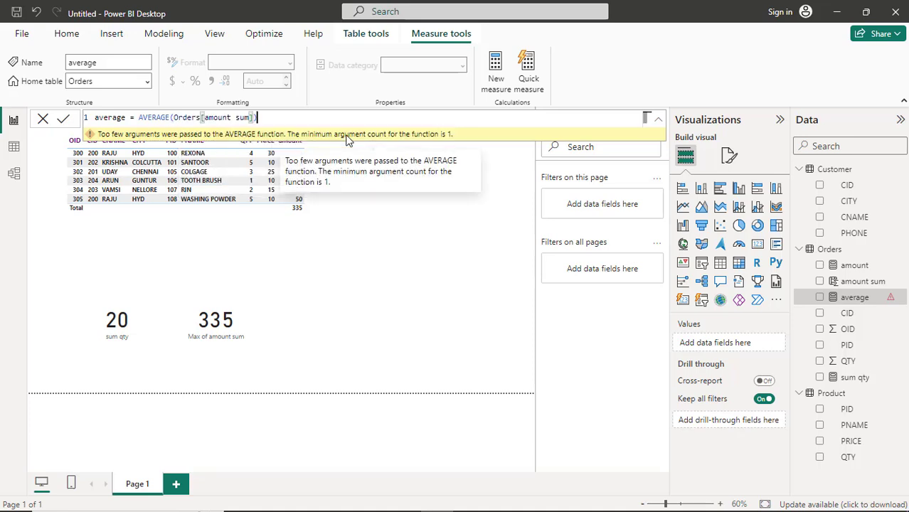
pyautogui.press('Return')
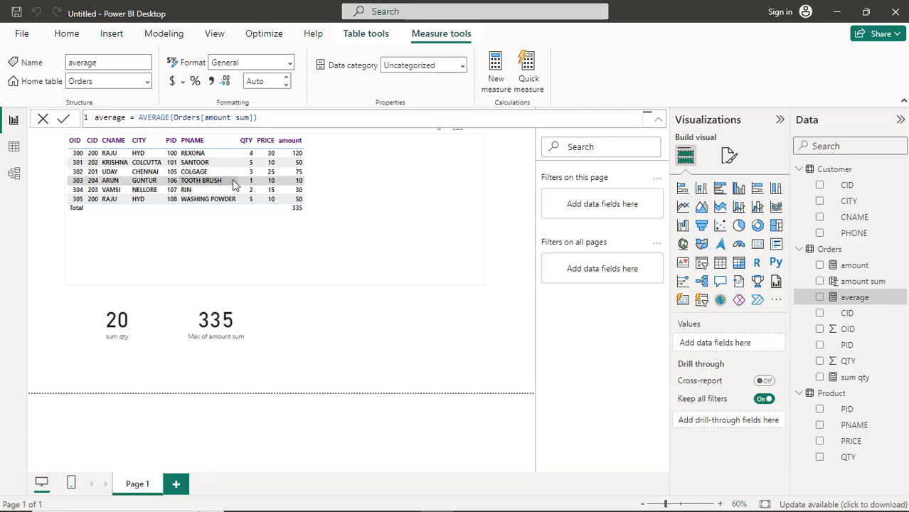
# Add the average measure to the orders table visual after amount, and check the options available for that field
pyautogui.click(251, 204)
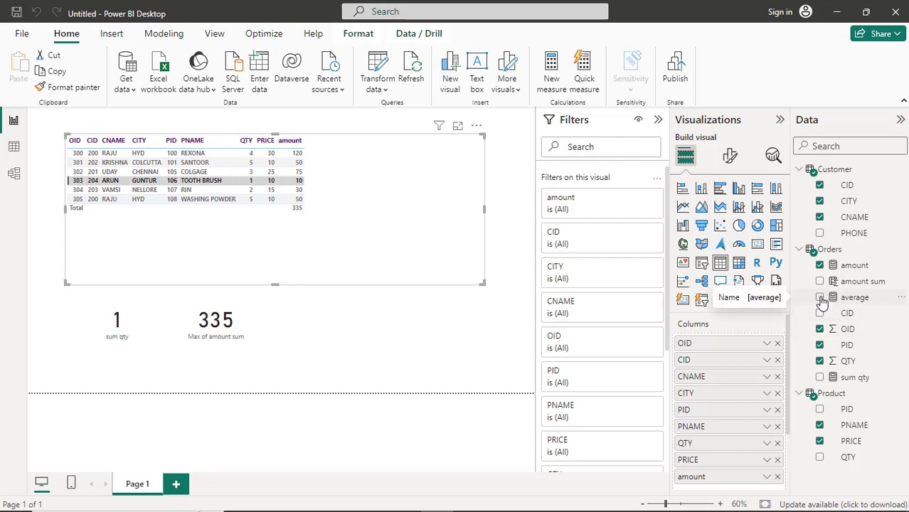
pyautogui.moveTo(824, 298); pyautogui.dragTo(762, 411)
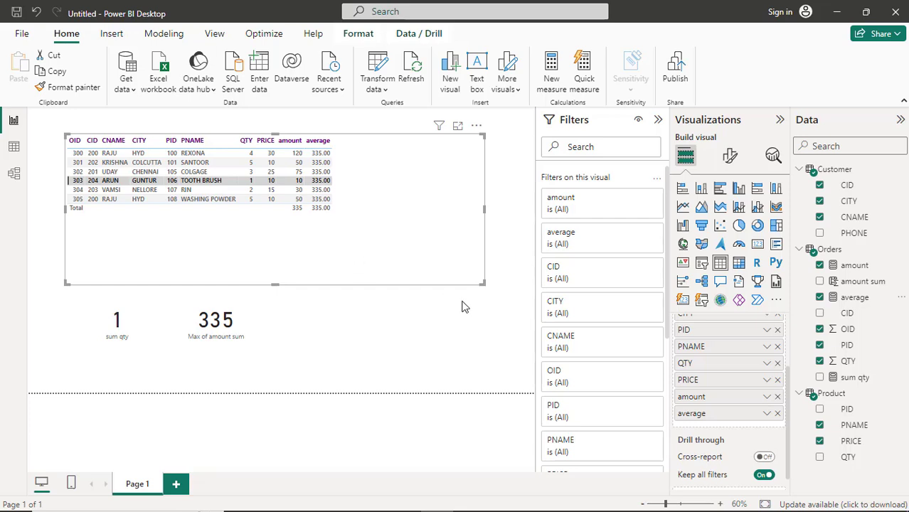
pyautogui.click(768, 415)
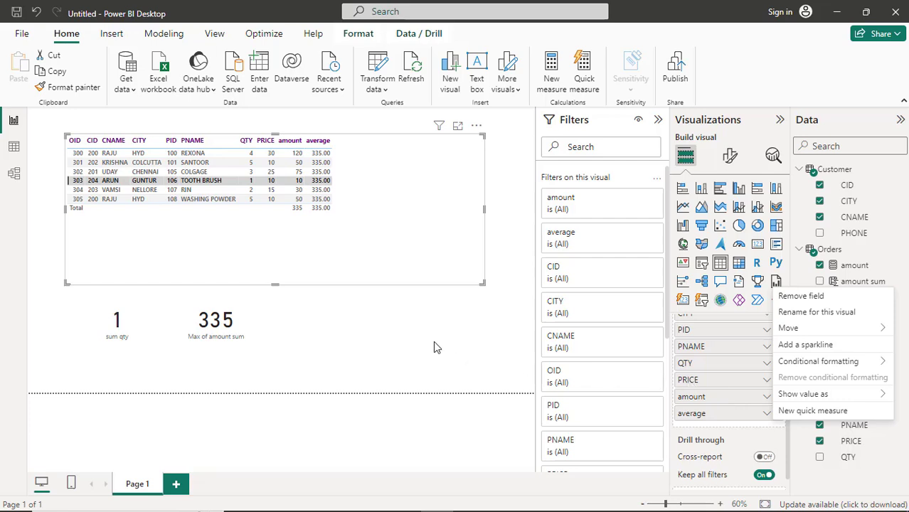
pyautogui.press('Escape')
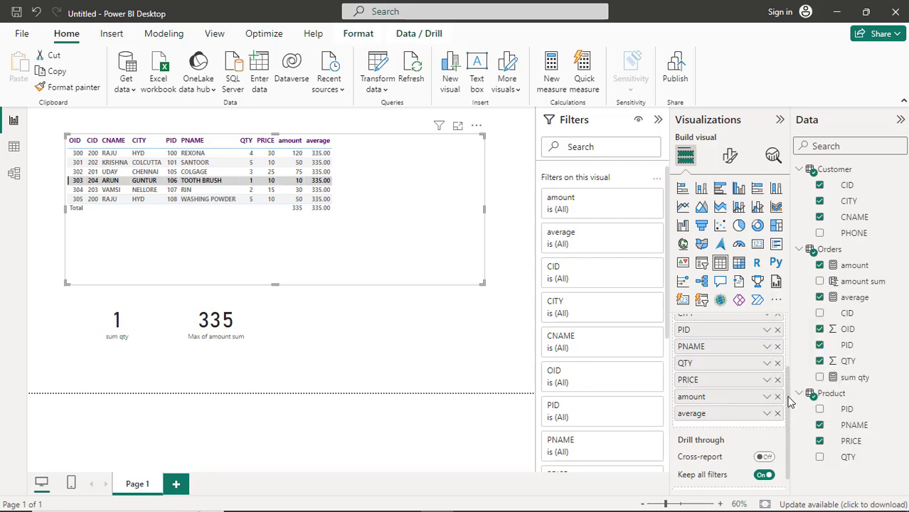
# Change the average measure's function to AVERAGEX and separate Orders as its table argument with a comma
pyautogui.click(847, 303)
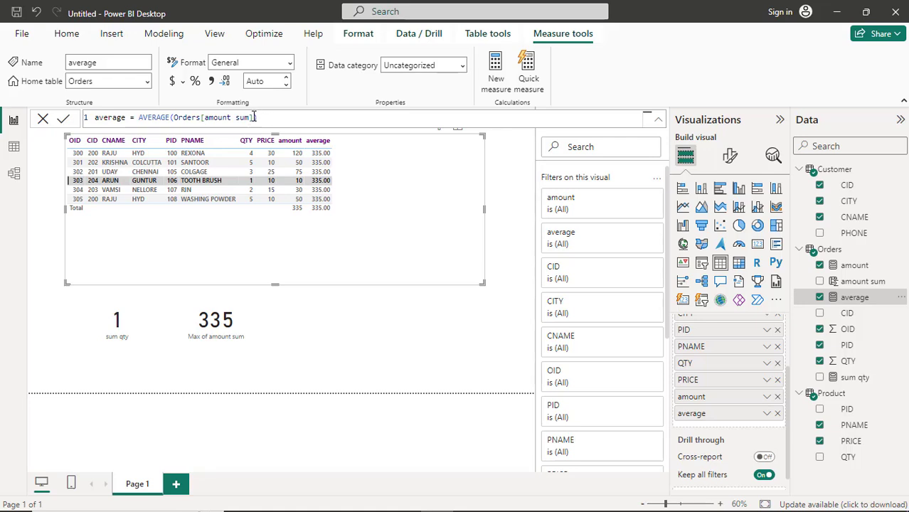
pyautogui.doubleClick(170, 119)
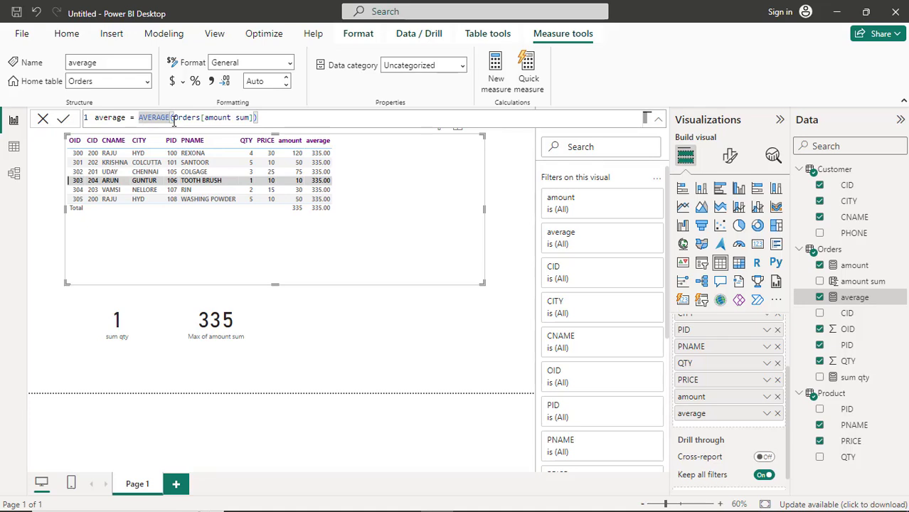
pyautogui.write('x')
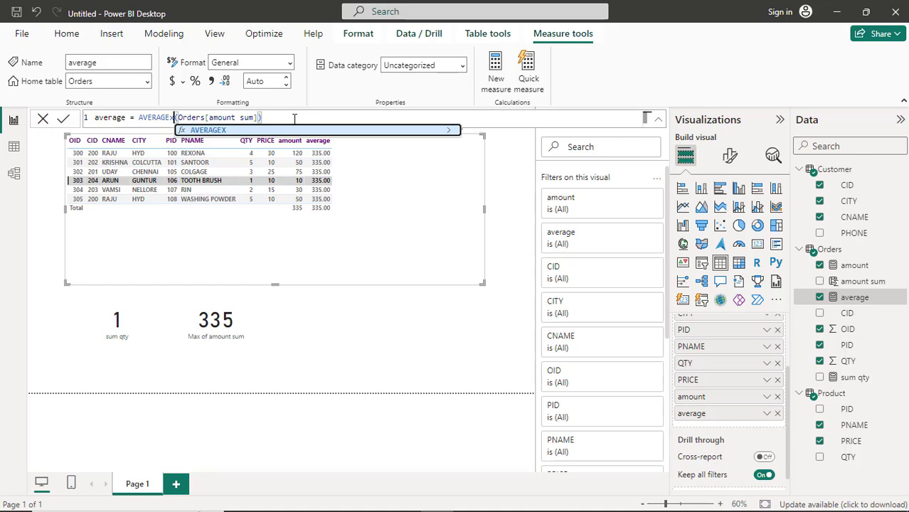
pyautogui.press('Right')
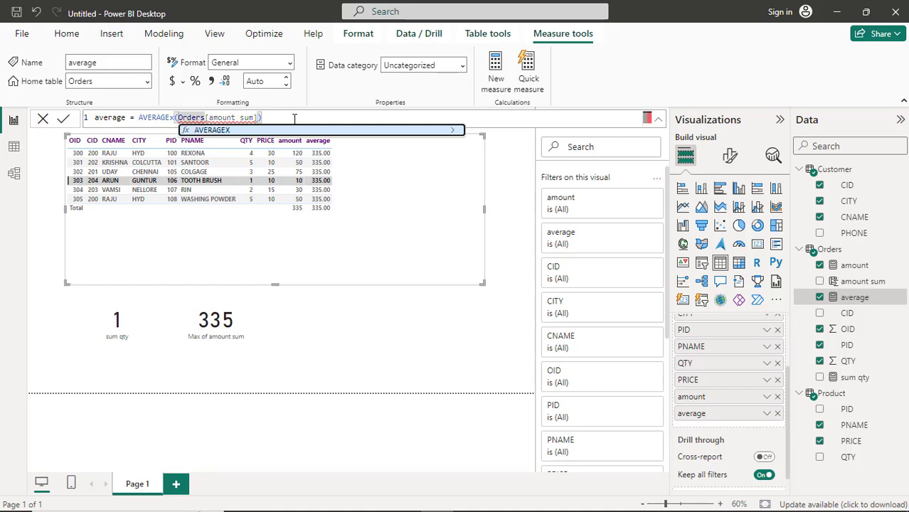
pyautogui.press('BackSpace')
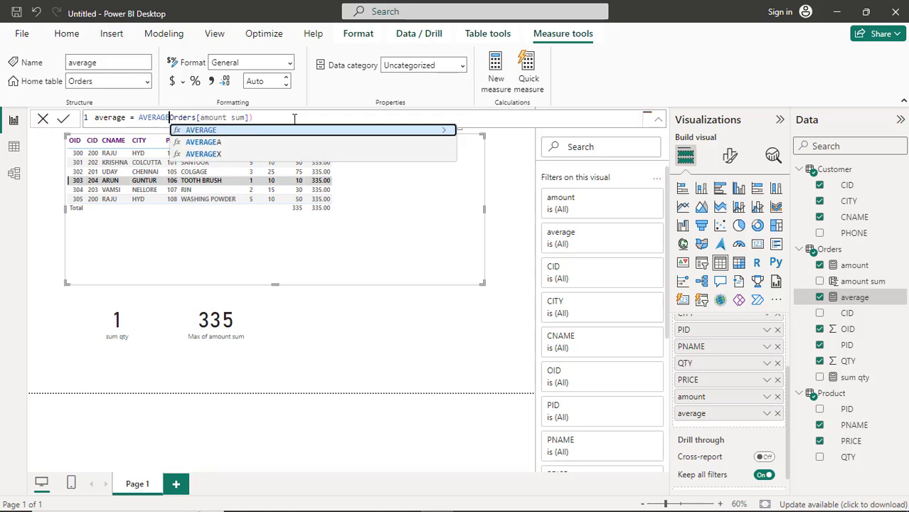
pyautogui.press('Tab')
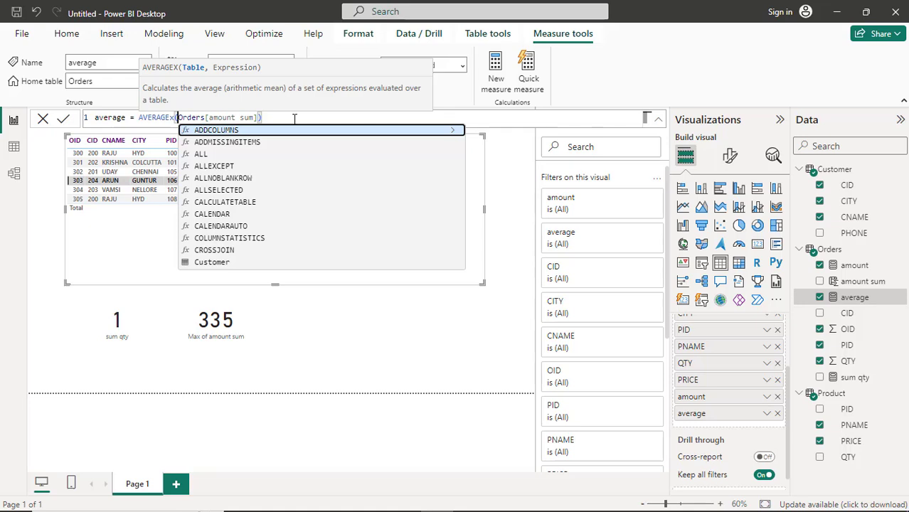
pyautogui.press('Right')
pyautogui.press('Right')
pyautogui.press('Right')
pyautogui.press('Right')
pyautogui.press('Right')
pyautogui.press('Right')
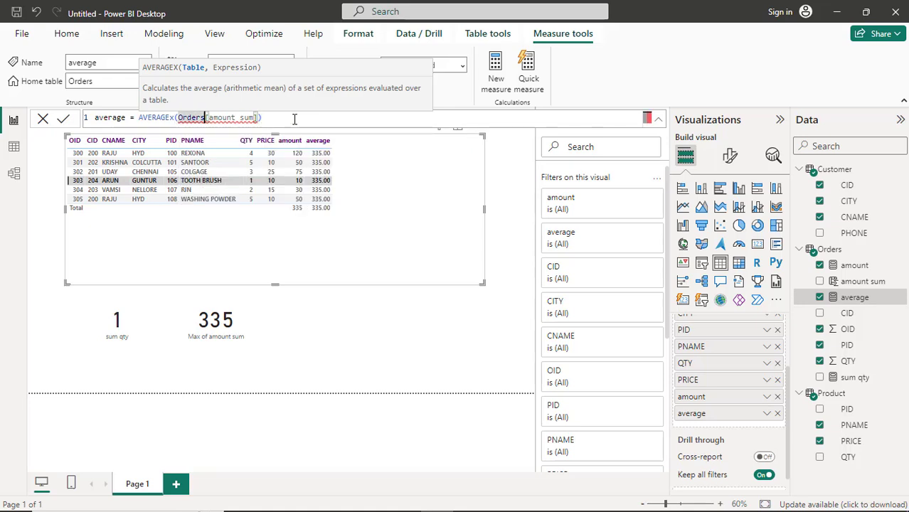
pyautogui.write(',')
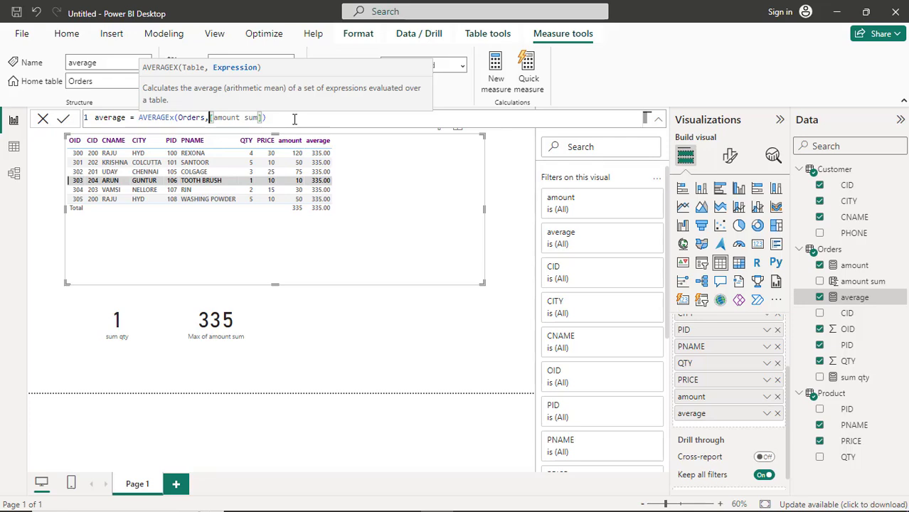
# Replace the [amount sum] expression in the AVERAGEX formula with the fully qualified Orders[amount sum]
pyautogui.hotkey('shift', 'Right')
pyautogui.hotkey('shift', 'Right')
pyautogui.hotkey('shift', 'Right')
pyautogui.hotkey('shift', 'Right')
pyautogui.hotkey('shift', 'Right')
pyautogui.hotkey('shift', 'Right')
pyautogui.hotkey('shift', 'Right')
pyautogui.hotkey('shift', 'Right')
pyautogui.hotkey('shift', 'Right')
pyautogui.hotkey('shift', 'Right')
pyautogui.hotkey('shift', 'Right')
pyautogui.hotkey('shift', 'Right')
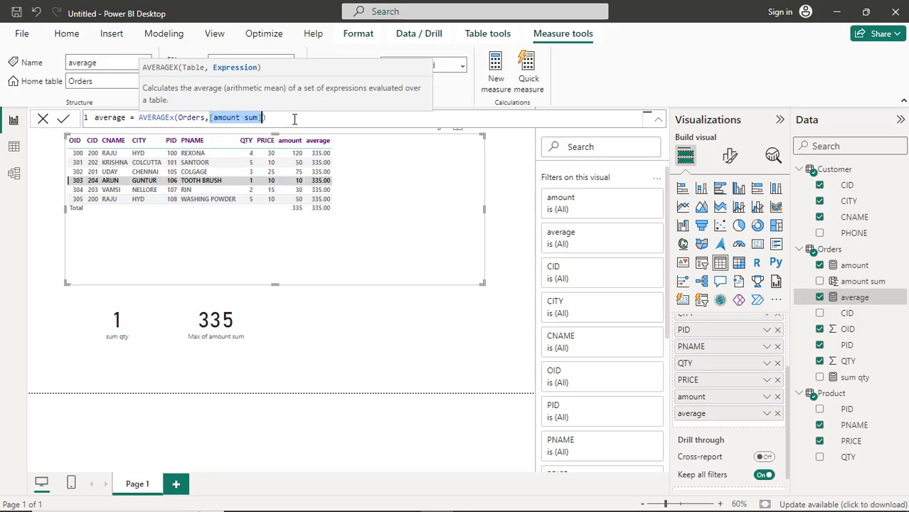
pyautogui.write('or')
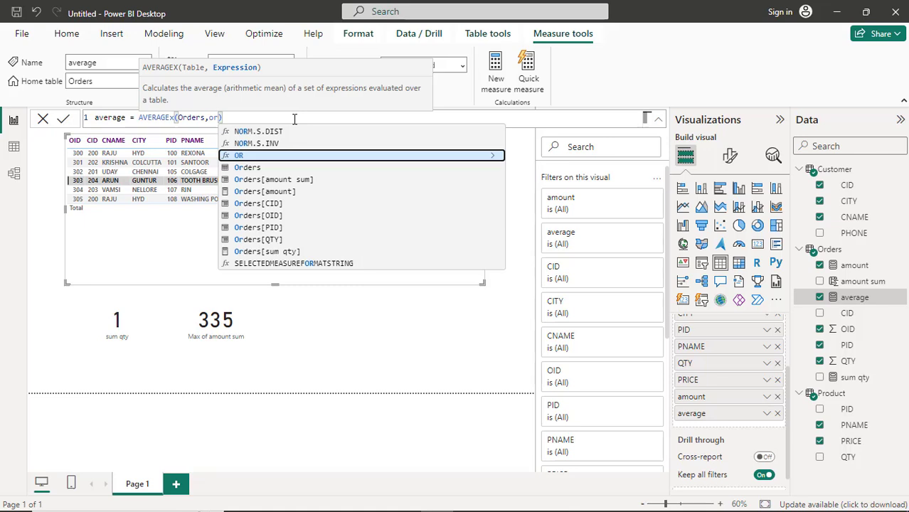
pyautogui.press('Down')
pyautogui.press('Down')
pyautogui.press('Tab')
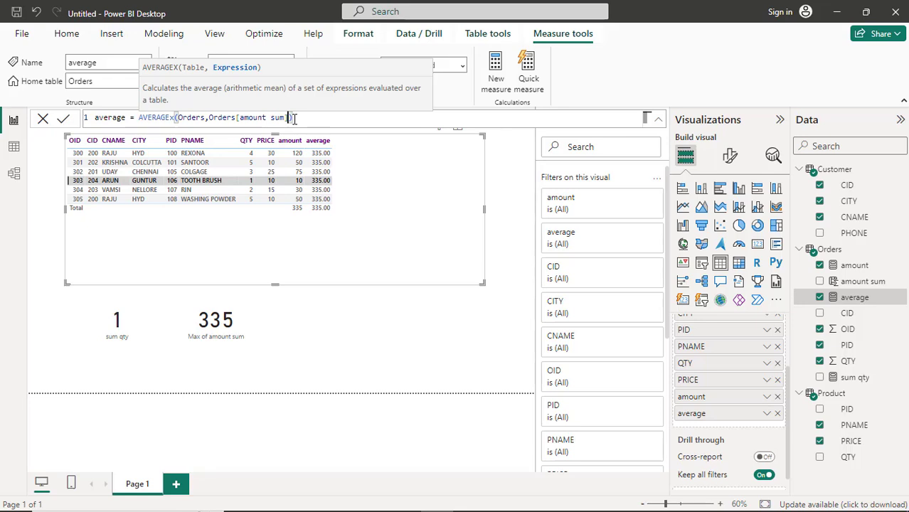
# Divide Orders[amount sum] by COUNT(Orders[OID]) in the average formula, commit it, and clear the row selection in the orders table visual
pyautogui.write('/cou')
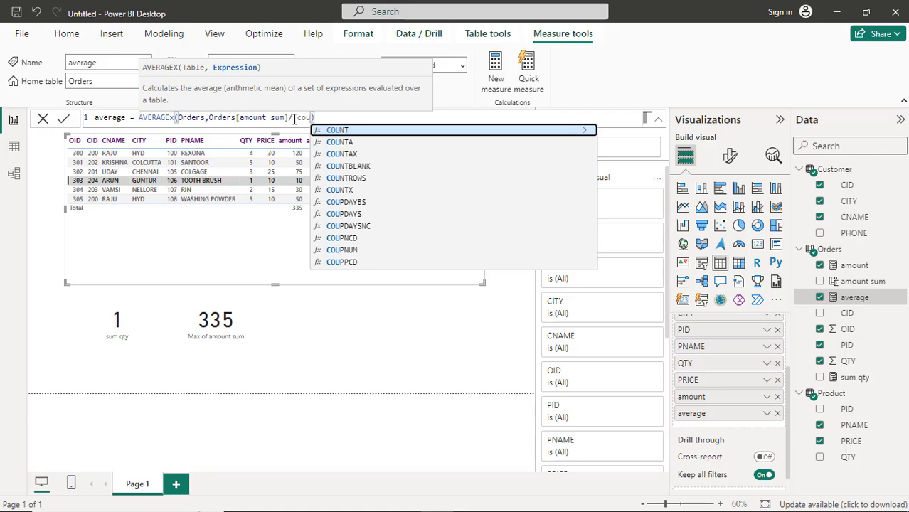
pyautogui.press('Tab')
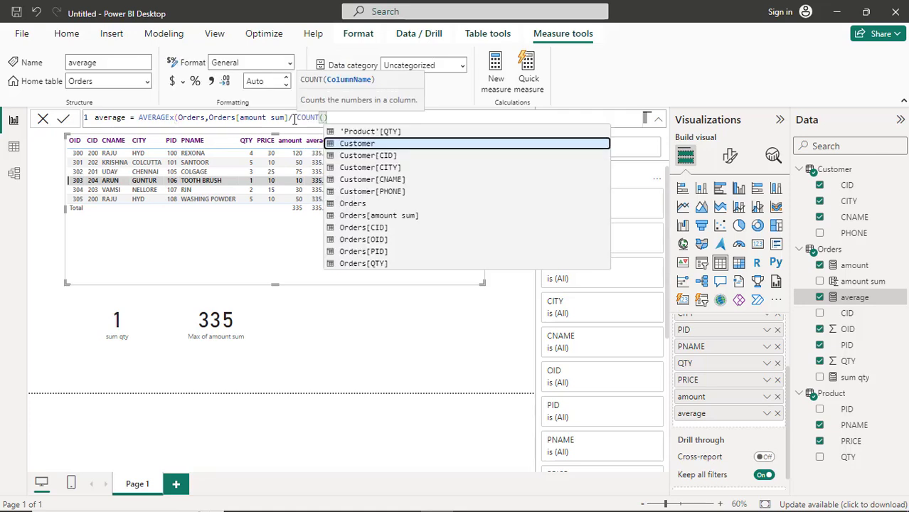
pyautogui.write('o')
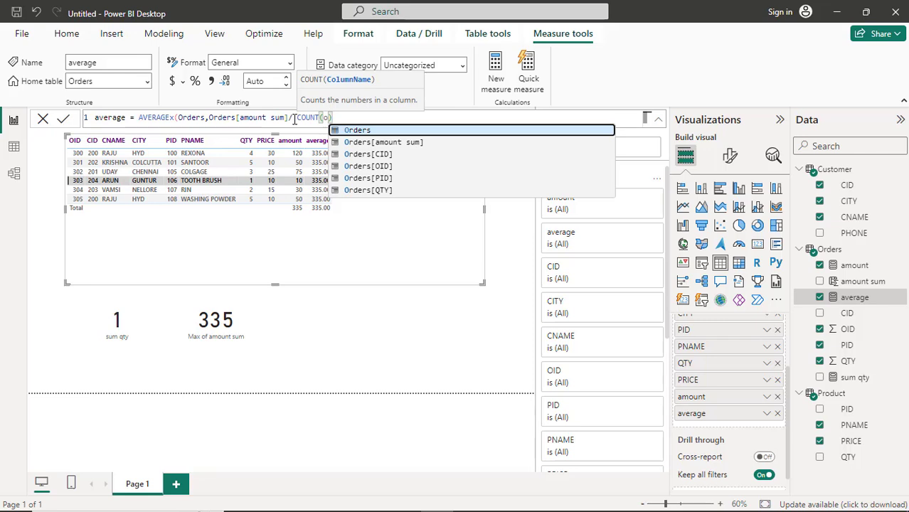
pyautogui.press('Down')
pyautogui.press('Down')
pyautogui.press('Down')
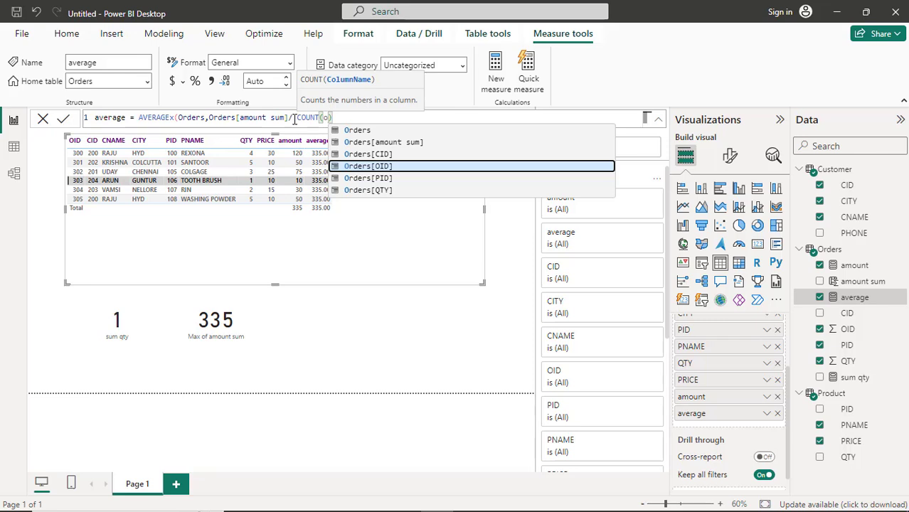
pyautogui.press('Tab')
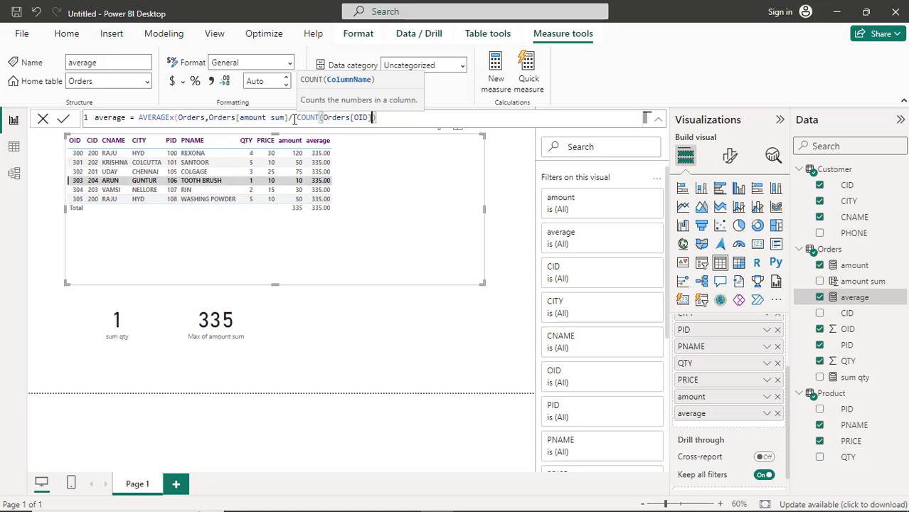
pyautogui.write(')')
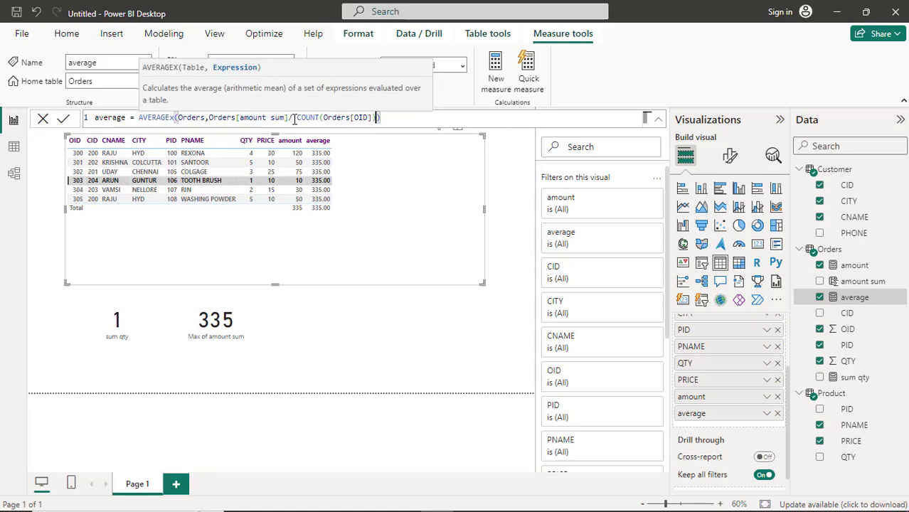
pyautogui.write(')')
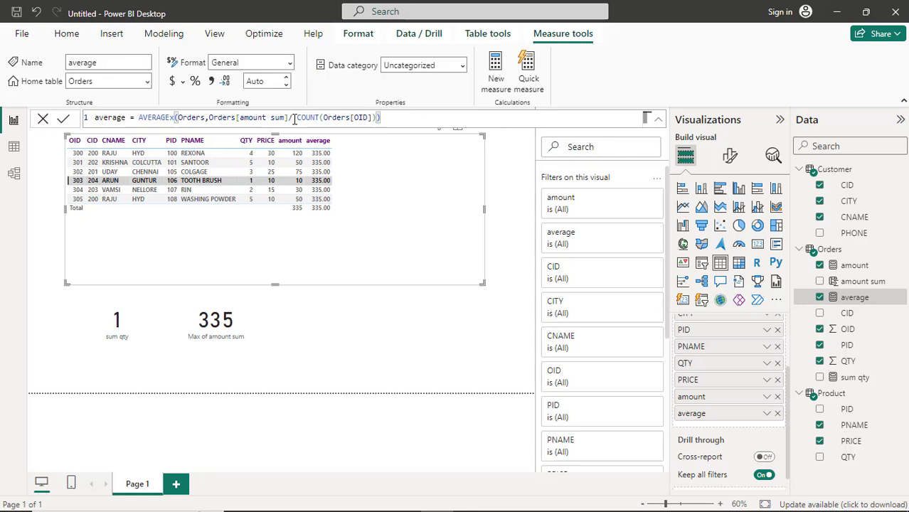
pyautogui.press('Return')
pyautogui.click(370, 282)
pyautogui.click(321, 212)
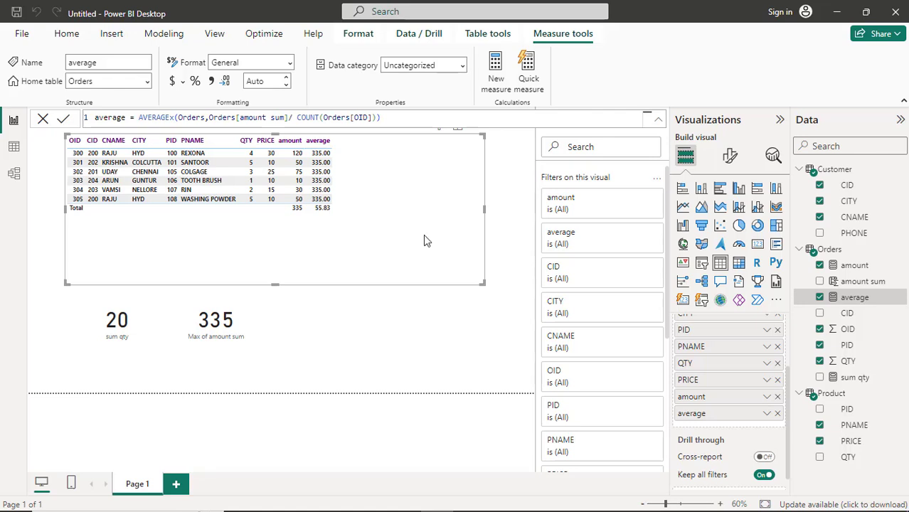
# Review the amount and average measures, cut the average measure's formula, and delete that measure from the model
pyautogui.click(852, 267)
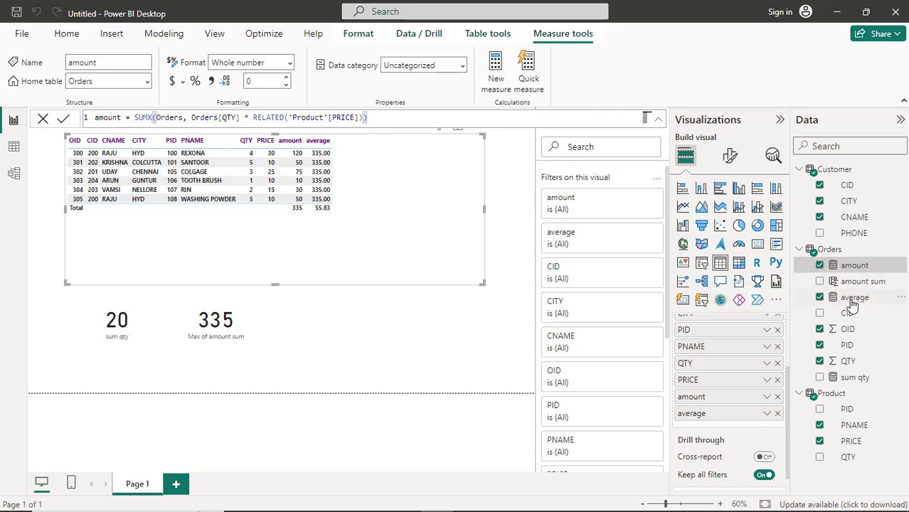
pyautogui.click(852, 303)
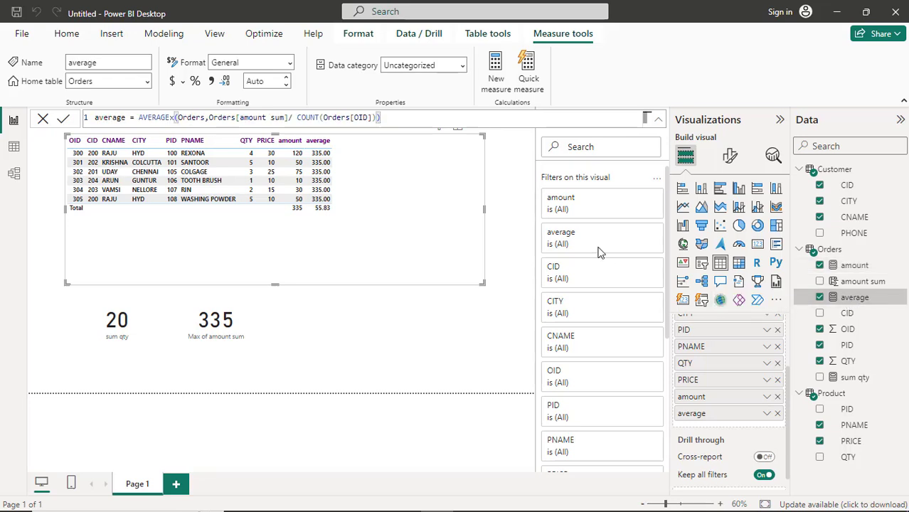
pyautogui.moveTo(381, 118); pyautogui.dragTo(90, 119)
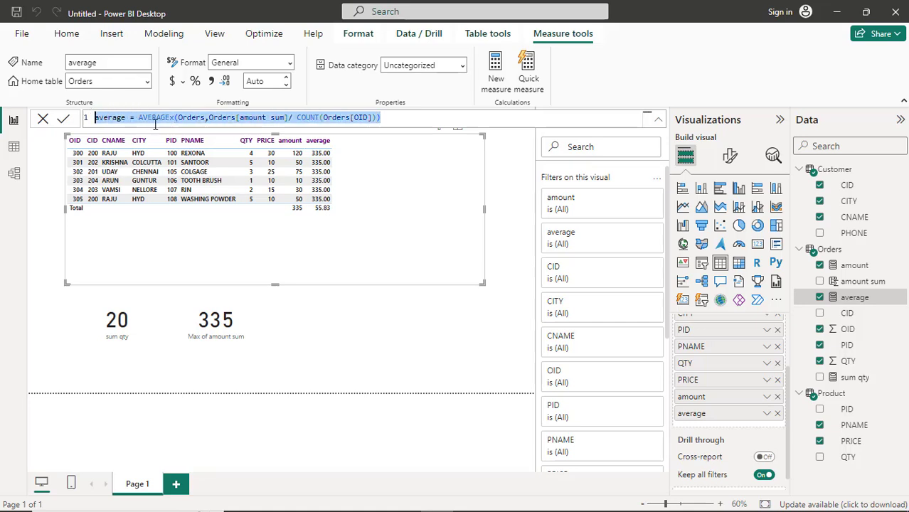
pyautogui.press('BackSpace')
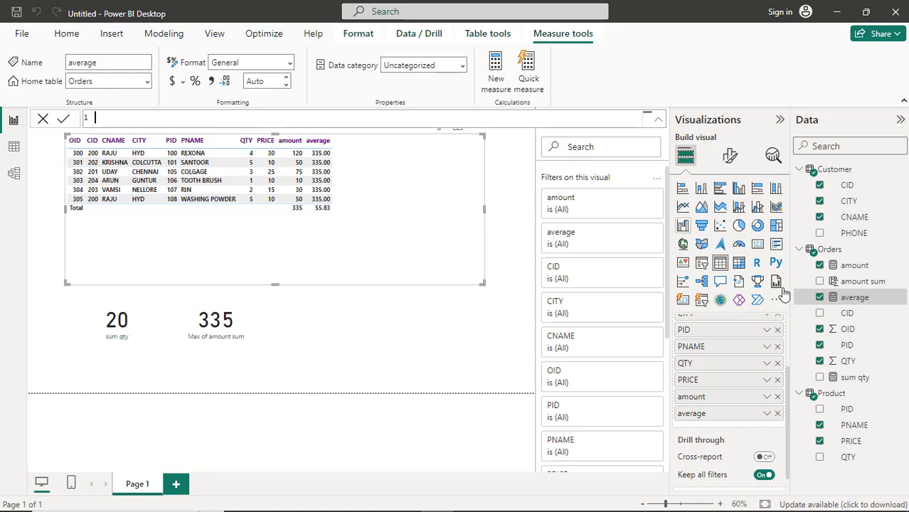
pyautogui.click(866, 303)
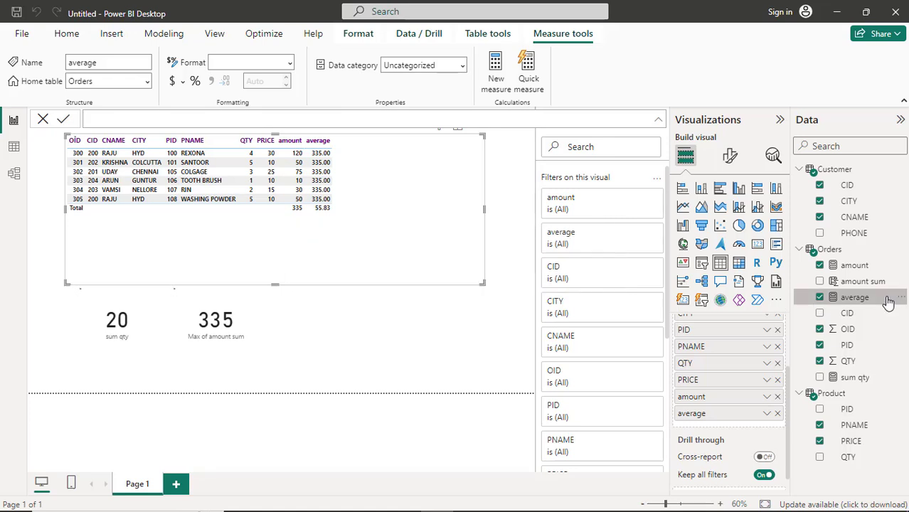
pyautogui.click(900, 299)
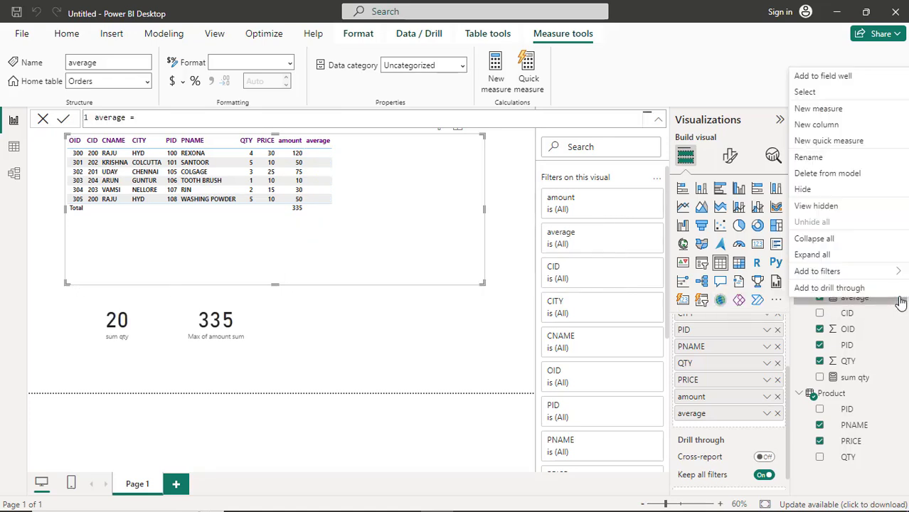
pyautogui.click(827, 174)
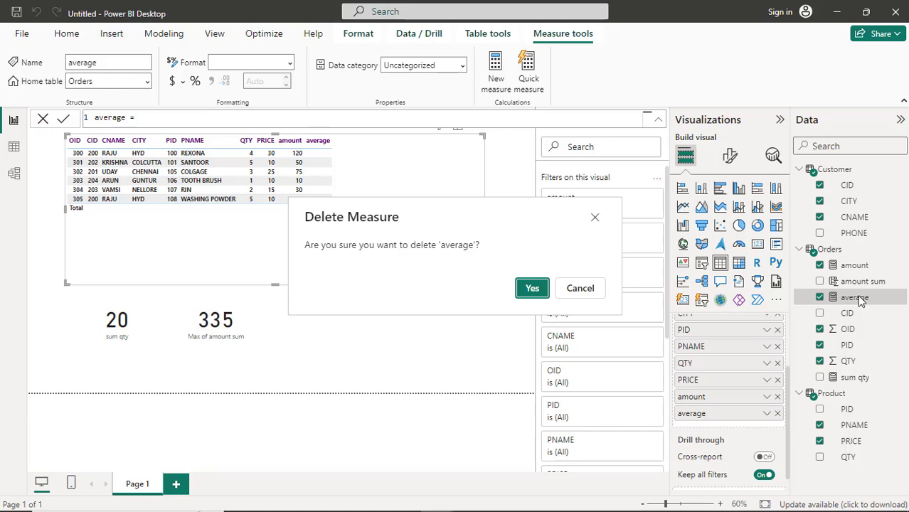
pyautogui.click(532, 289)
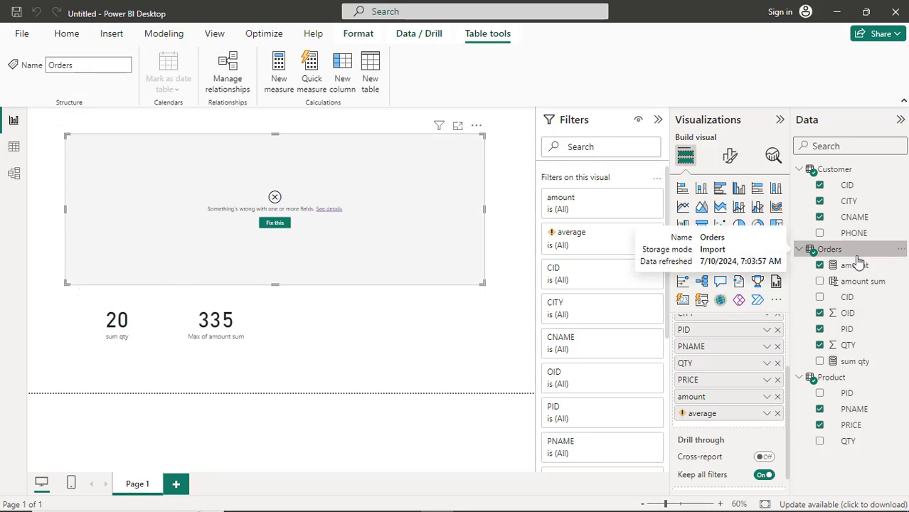
# Create a calculated column in Orders with the formula average = AVERAGEX(Orders,Orders[amount sum]/ COUNT(Orders[OID]))
pyautogui.rightClick(853, 254)
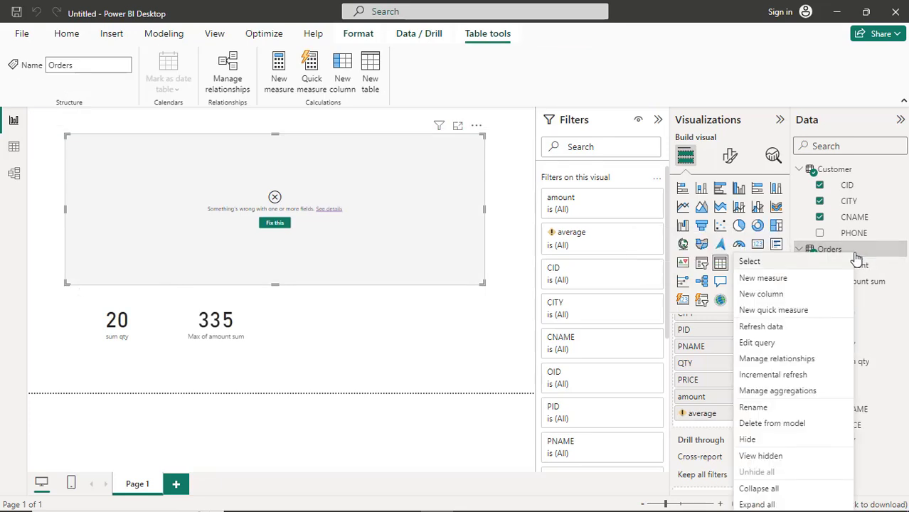
pyautogui.click(779, 293)
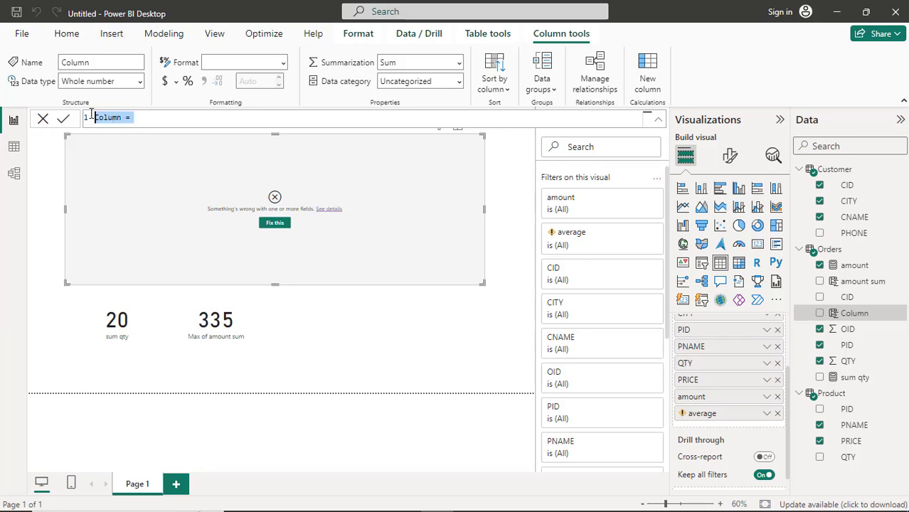
pyautogui.write('average = AVERAGEX(Orders,Orders[amount sum]/ COUNT(Orders[OID]))')
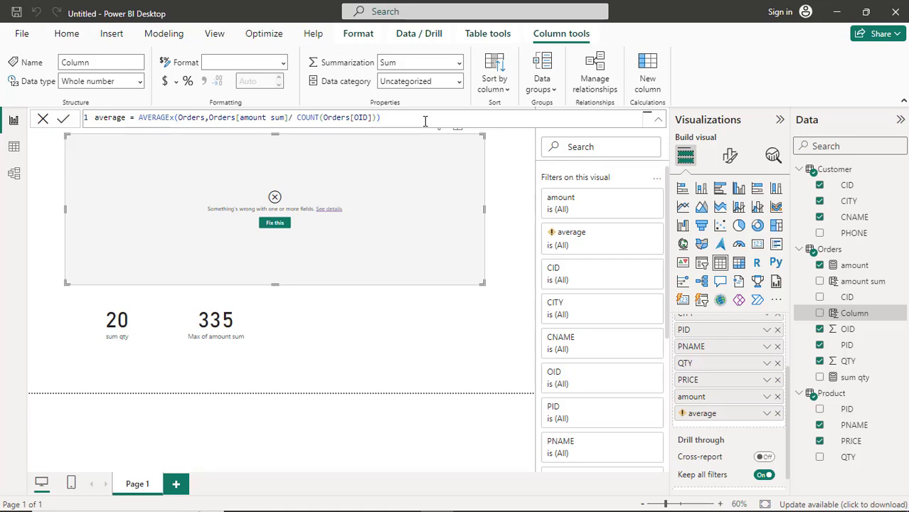
pyautogui.press('Return')
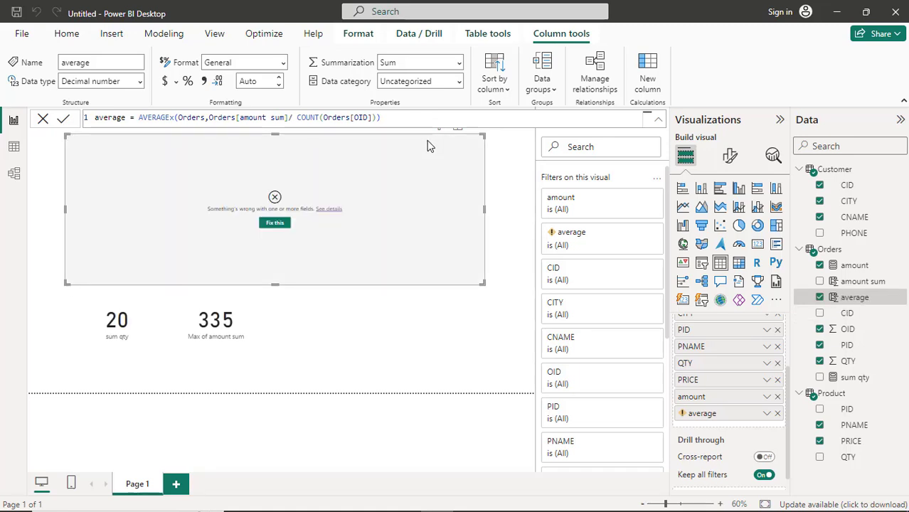
# Fix the broken orders table visual, add the average column after amount, and set it to Don't summarize
pyautogui.click(275, 225)
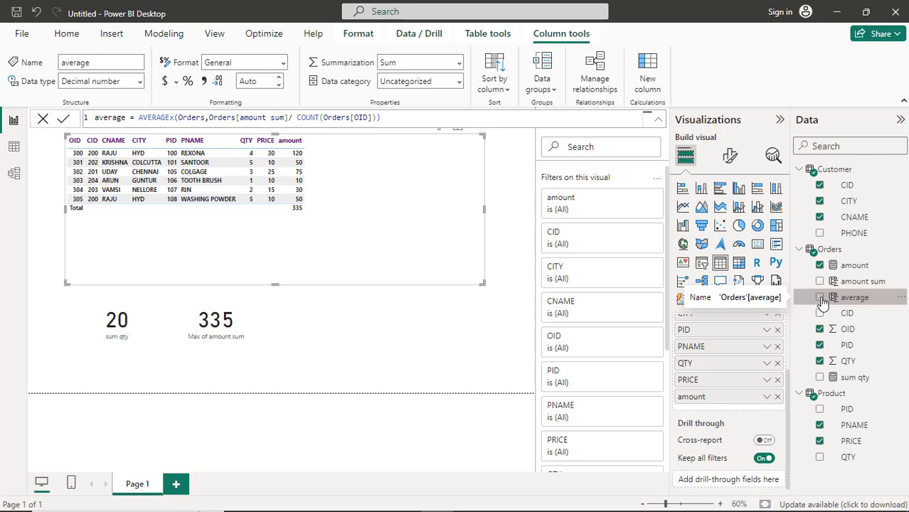
pyautogui.moveTo(822, 301); pyautogui.dragTo(714, 403)
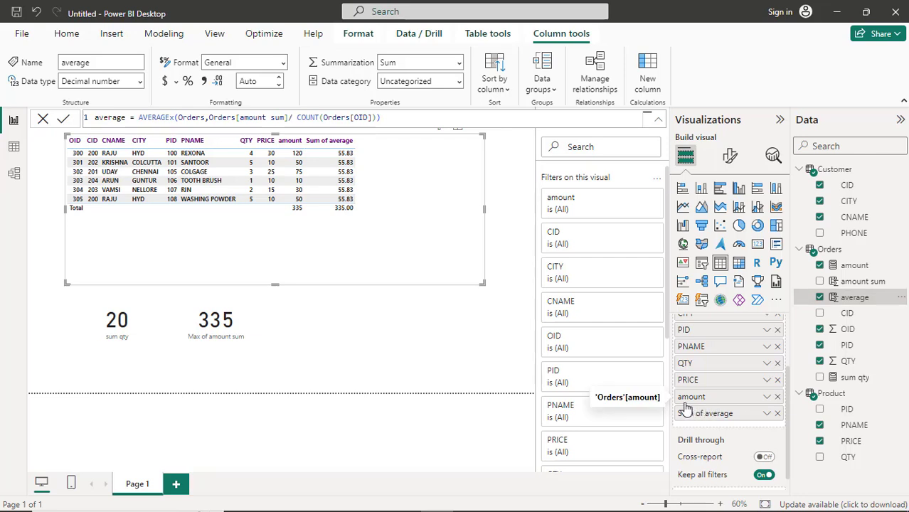
pyautogui.click(767, 413)
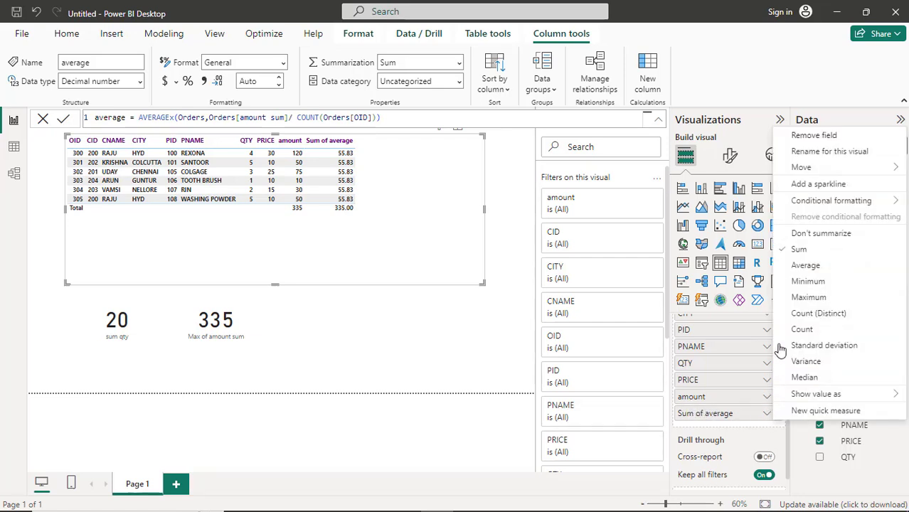
pyautogui.click(802, 234)
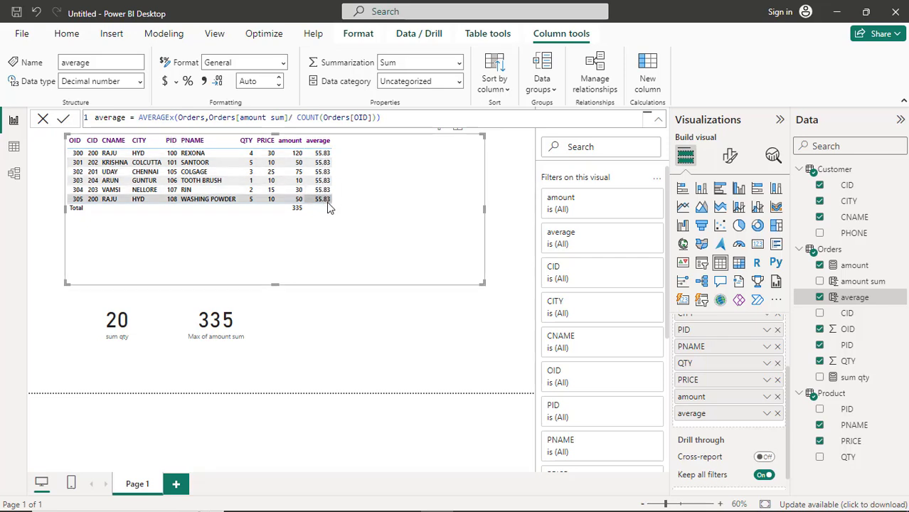
# Switch to the ORDER_processing workbook in Excel, clear and re-enter 3 in cell D4 of the Orders sheet, and return to Power BI
pyautogui.hotkey('alt', 'Tab')
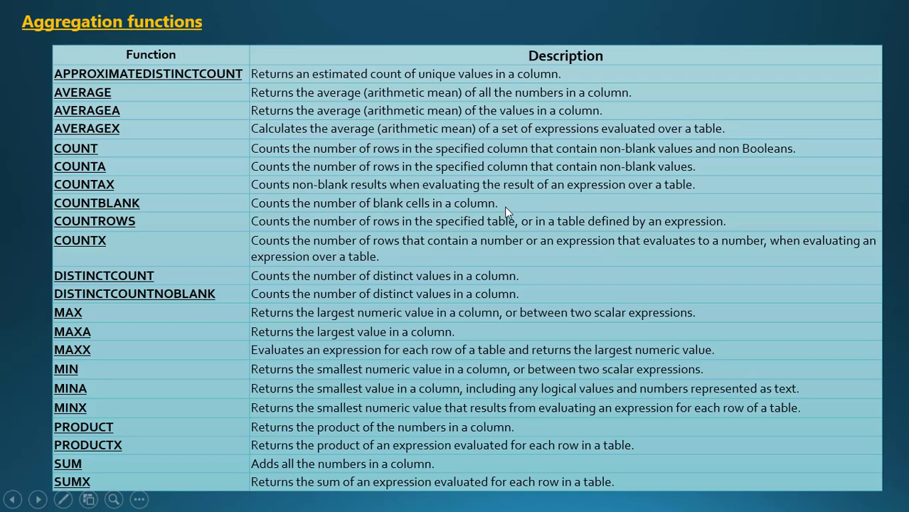
pyautogui.hotkey('alt', 'Tab')
pyautogui.hotkey('alt', 'Tab')
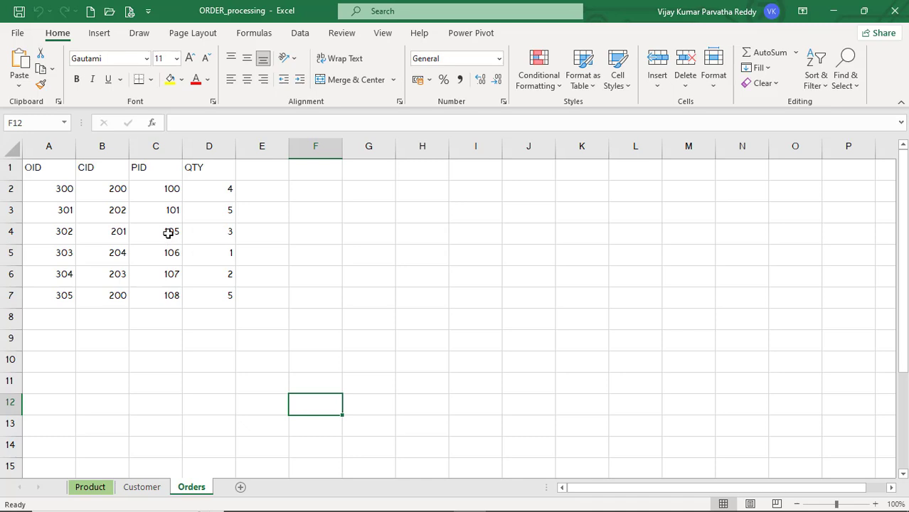
pyautogui.click(168, 233)
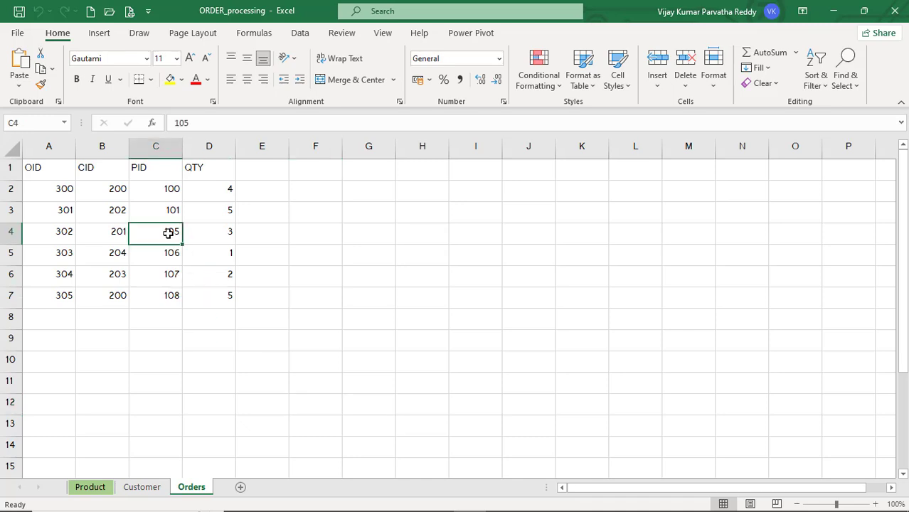
pyautogui.click(221, 239)
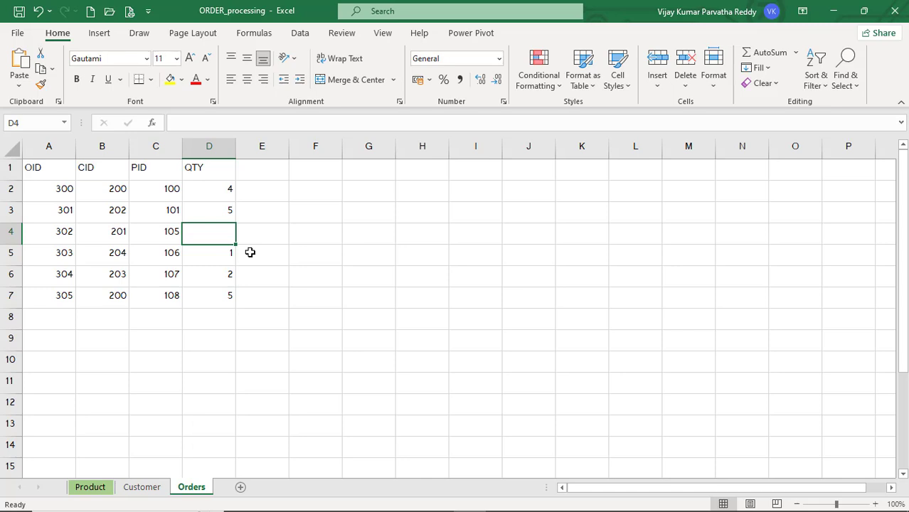
pyautogui.write('3')
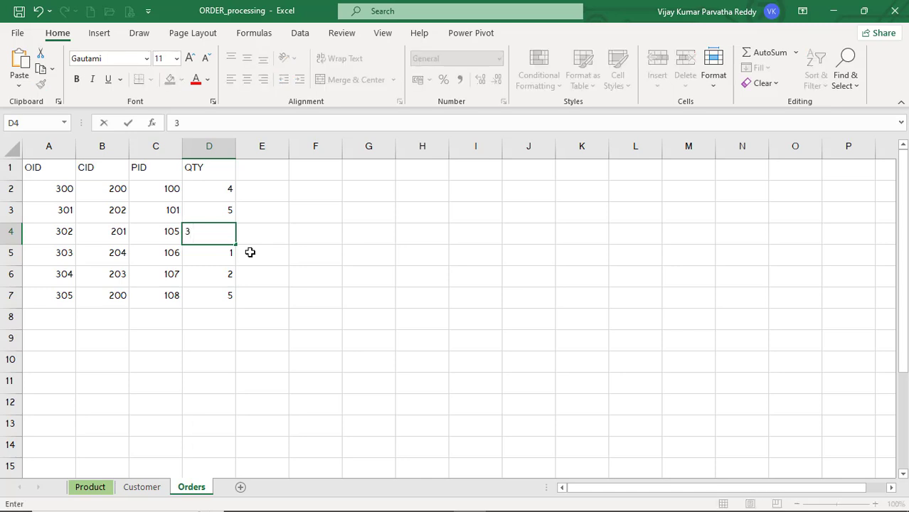
pyautogui.click(259, 271)
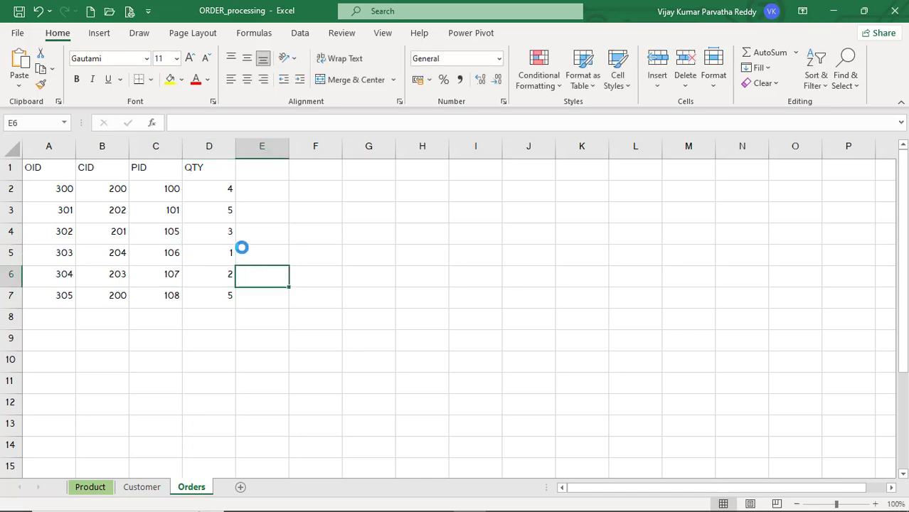
pyautogui.hotkey('alt', 'Tab')
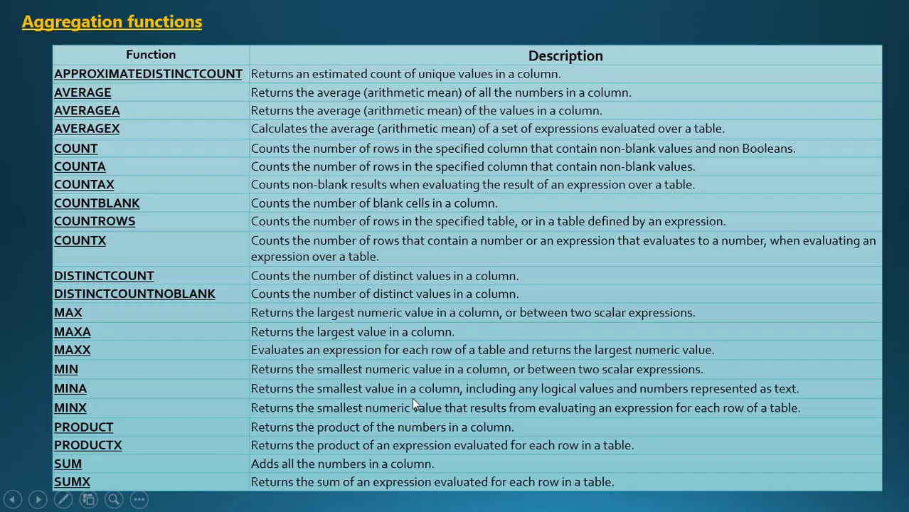
pyautogui.hotkey('alt', 'Tab')
pyautogui.hotkey('alt', 'Tab')
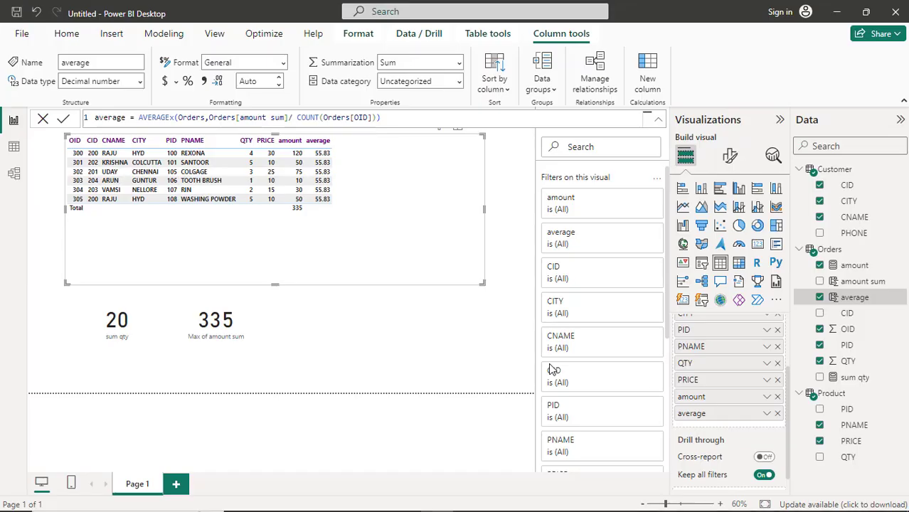
# Add an empty card visual beside the Max of amount sum card and narrow it to about half its width
pyautogui.rightClick(831, 175)
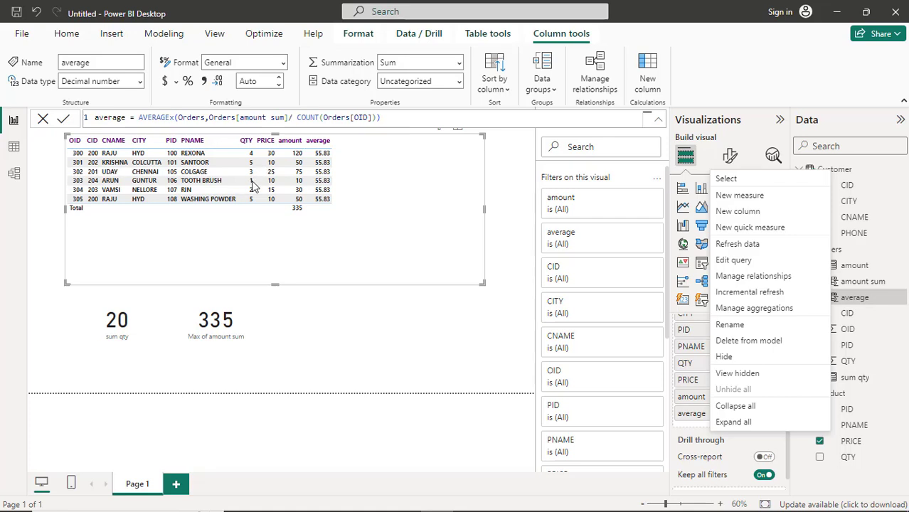
pyautogui.click(338, 345)
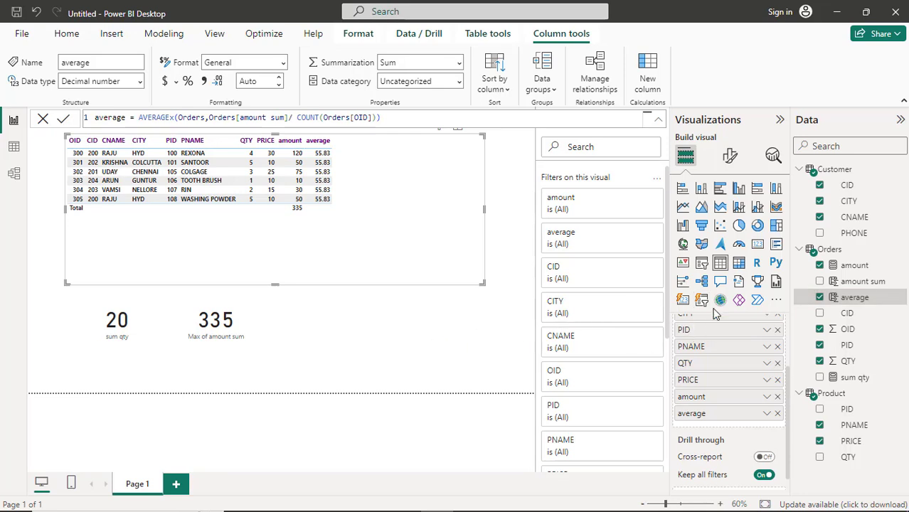
pyautogui.click(400, 344)
pyautogui.click(758, 245)
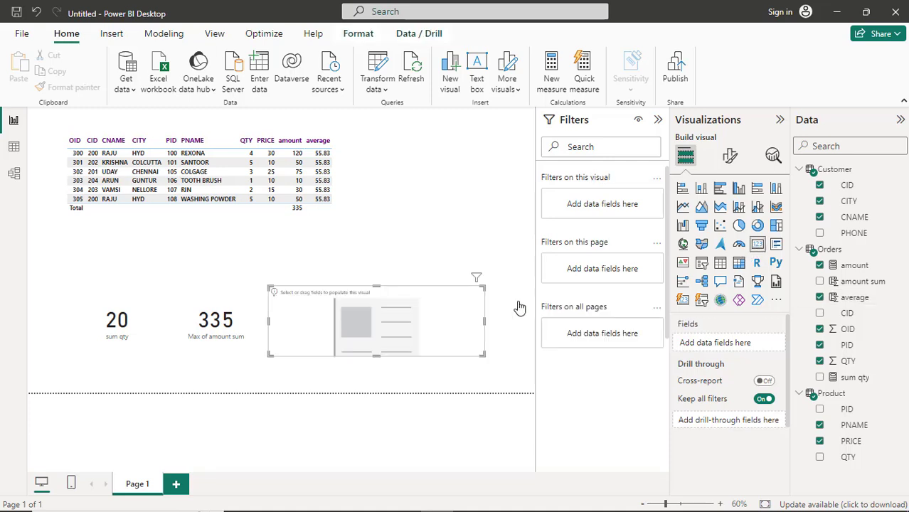
pyautogui.moveTo(486, 325); pyautogui.dragTo(380, 331)
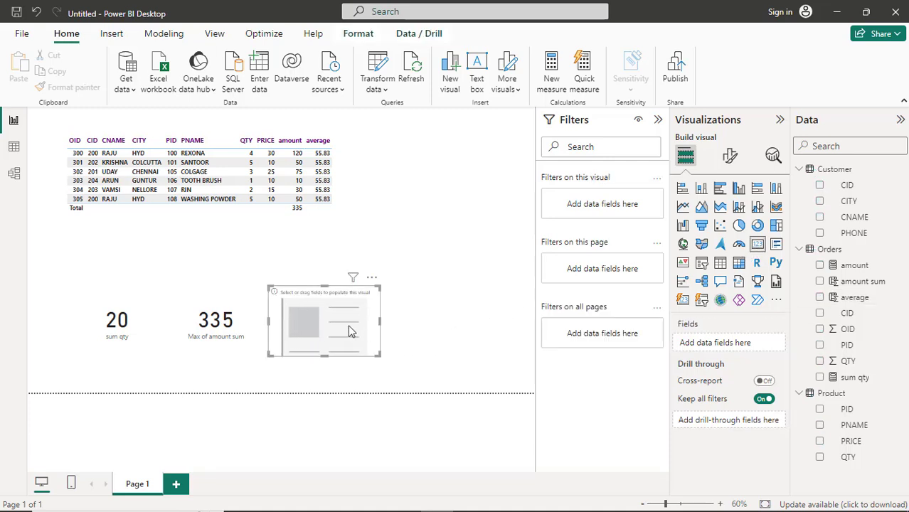
pyautogui.click(439, 305)
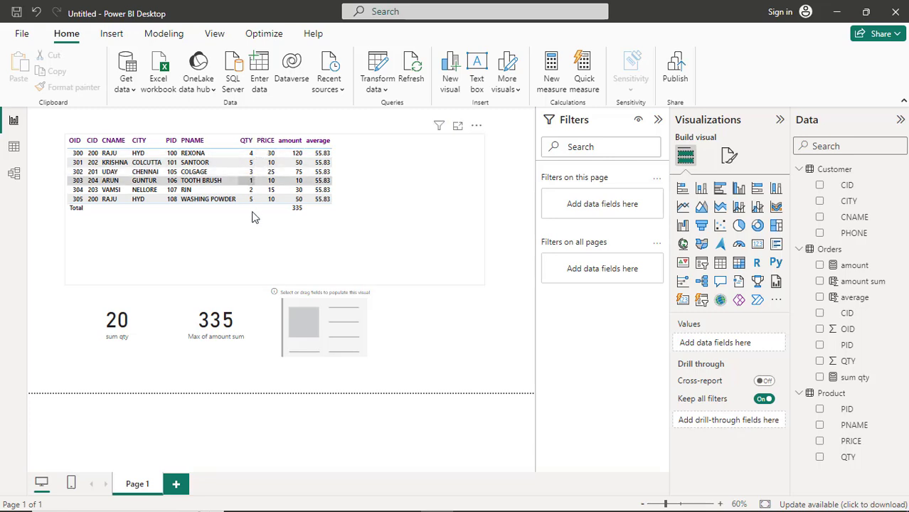
# Create a measure in the Orders table with the formula product qty = PRODUCT(Orders[QTY])
pyautogui.rightClick(829, 249)
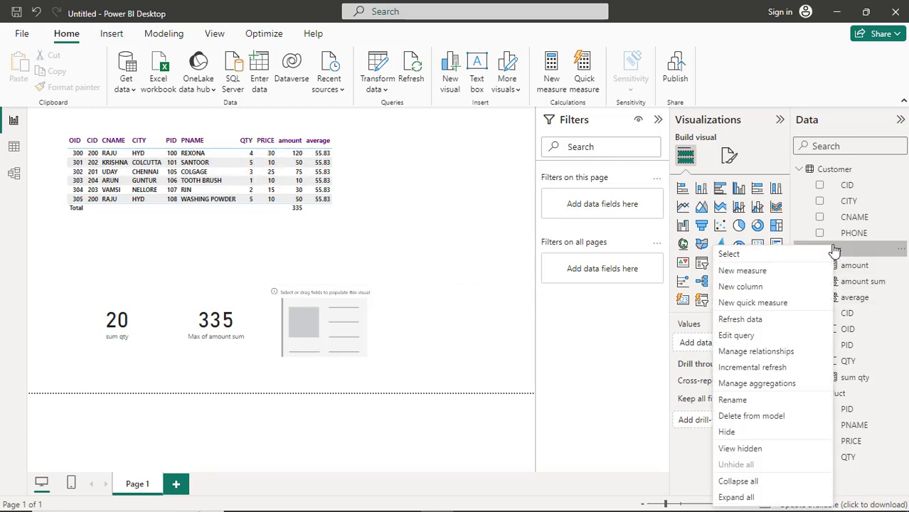
pyautogui.click(777, 278)
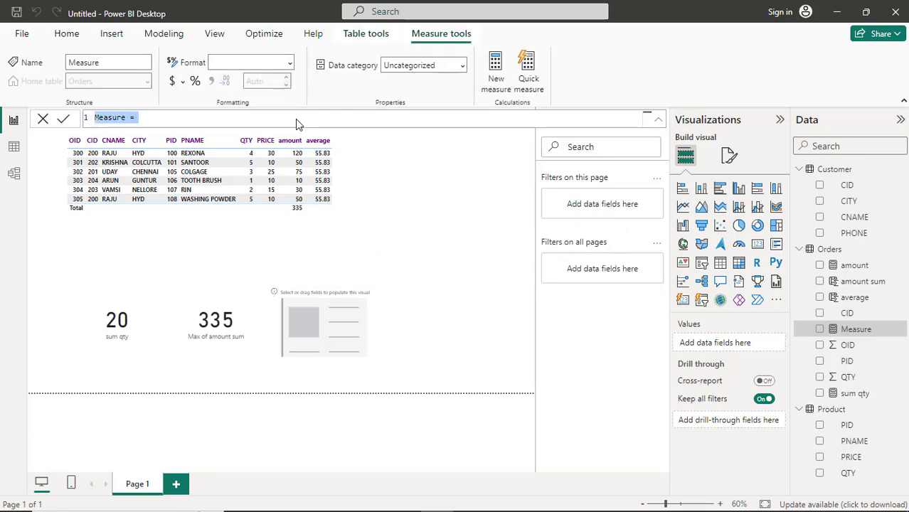
pyautogui.write('pro')
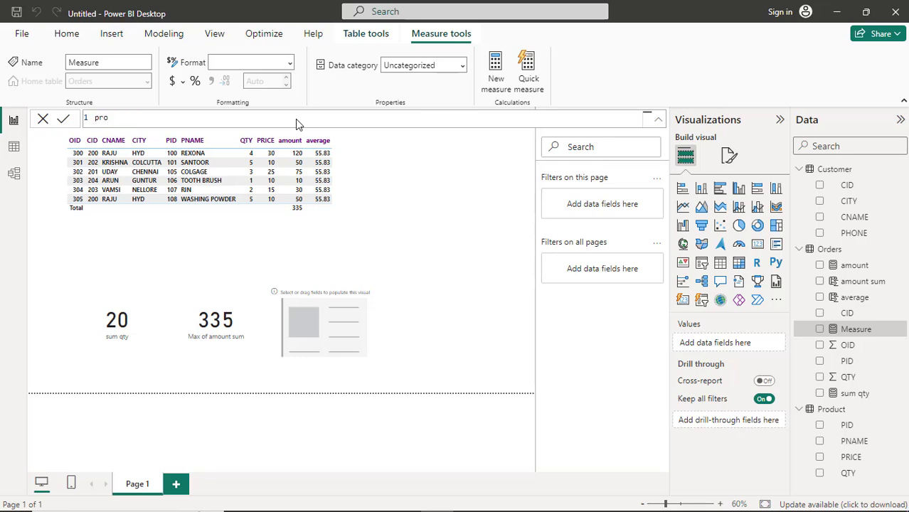
pyautogui.write('duct c')
pyautogui.write('ty = pro')
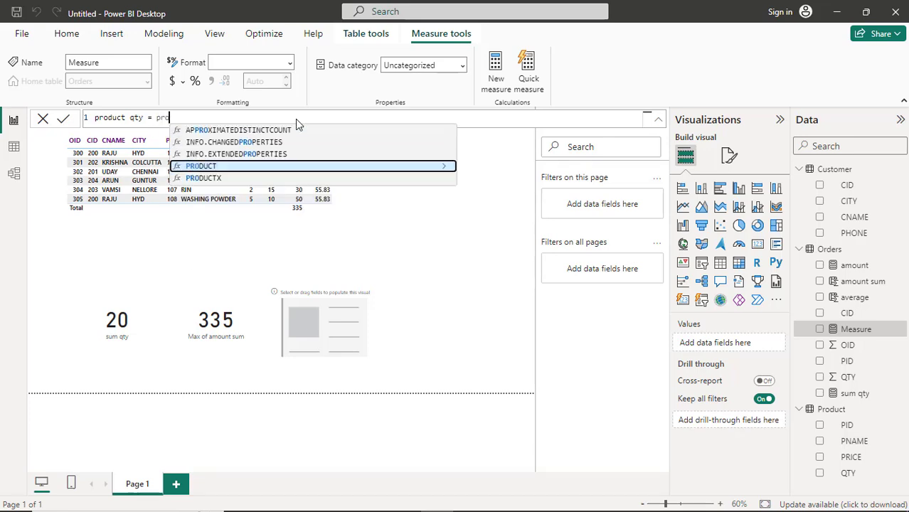
pyautogui.press('Tab')
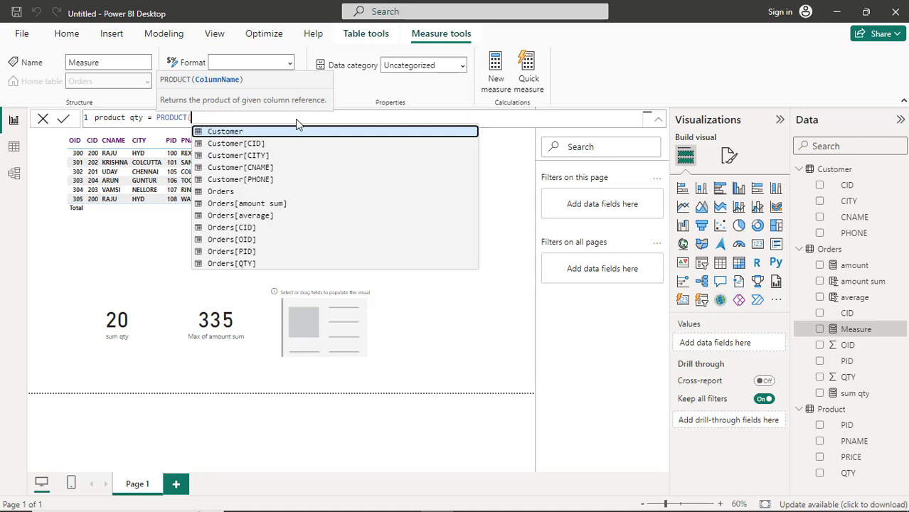
pyautogui.write('o')
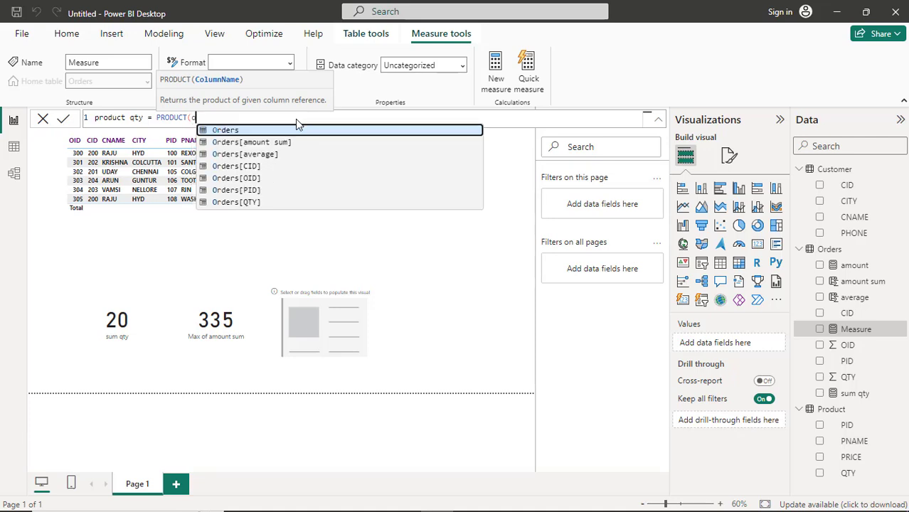
pyautogui.press('Down')
pyautogui.press('Down')
pyautogui.press('Down')
pyautogui.press('Down')
pyautogui.press('Down')
pyautogui.press('Down')
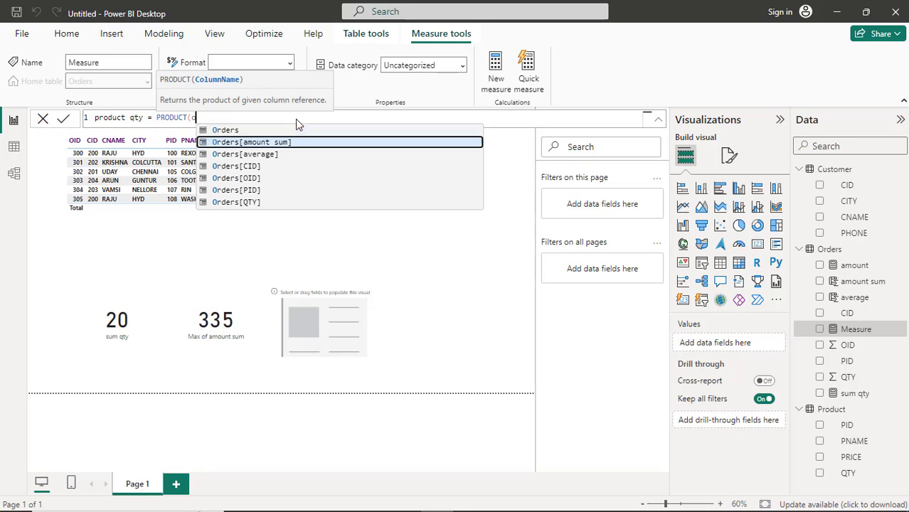
pyautogui.press('Tab')
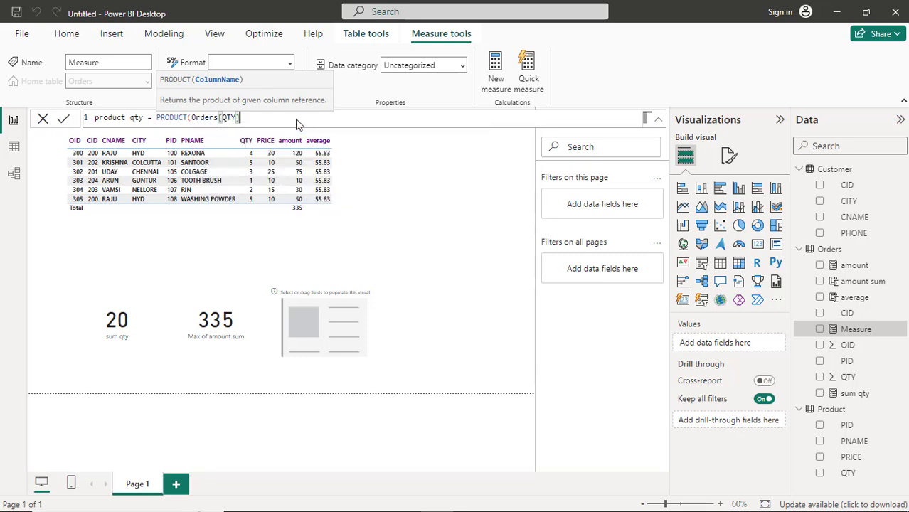
pyautogui.write(')')
pyautogui.press('Return')
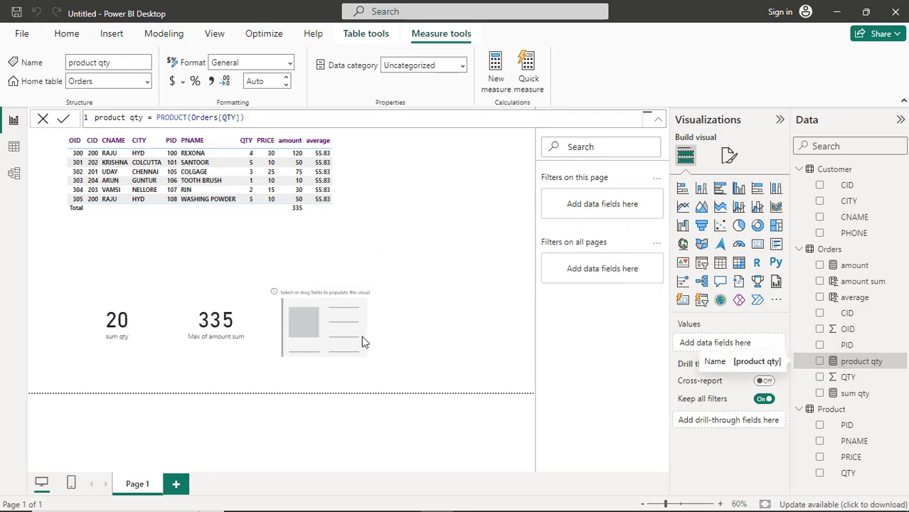
# Add the product qty measure to the empty card visual and shrink the card slightly
pyautogui.click(309, 322)
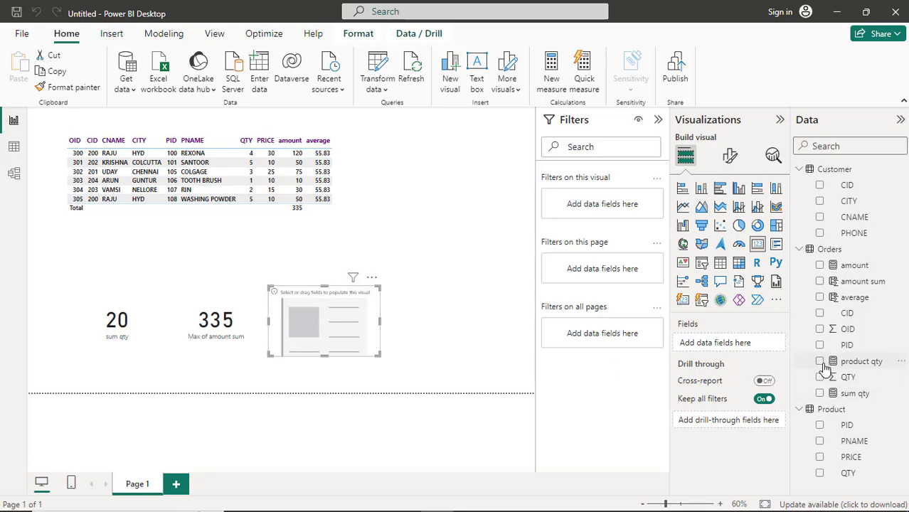
pyautogui.moveTo(820, 361); pyautogui.dragTo(714, 345)
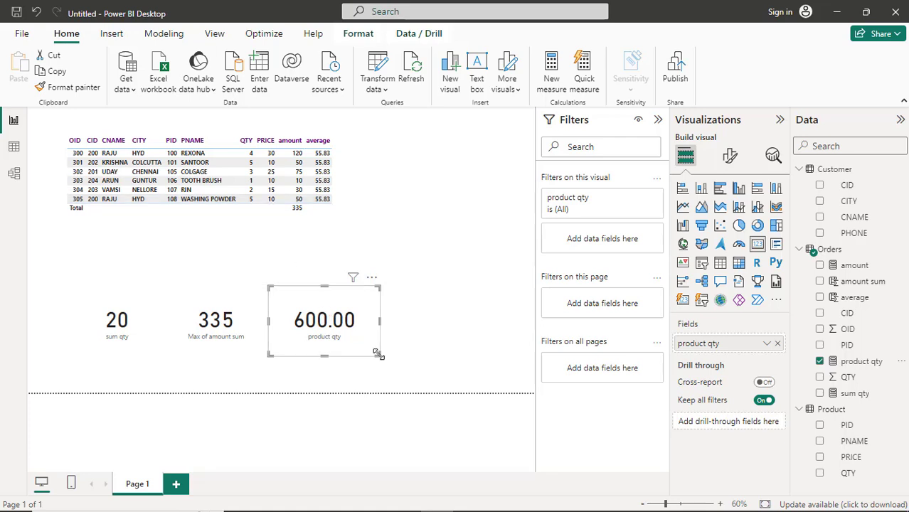
pyautogui.moveTo(378, 354); pyautogui.dragTo(348, 340)
pyautogui.hotkey('alt', 'Tab')
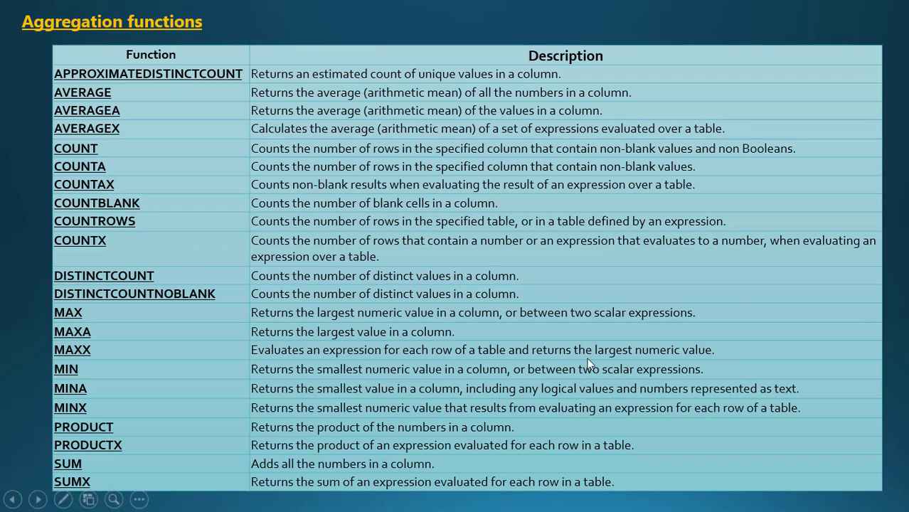
pyautogui.hotkey('alt', 'Tab')
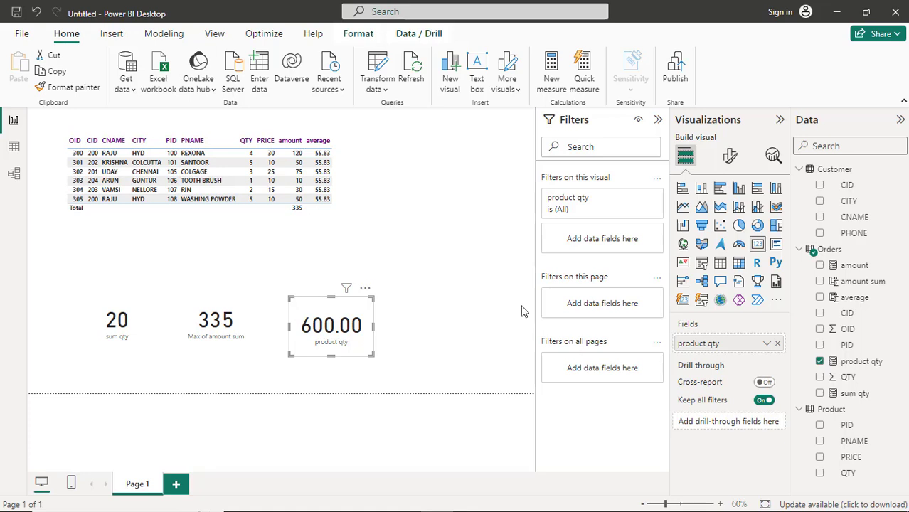
pyautogui.click(477, 310)
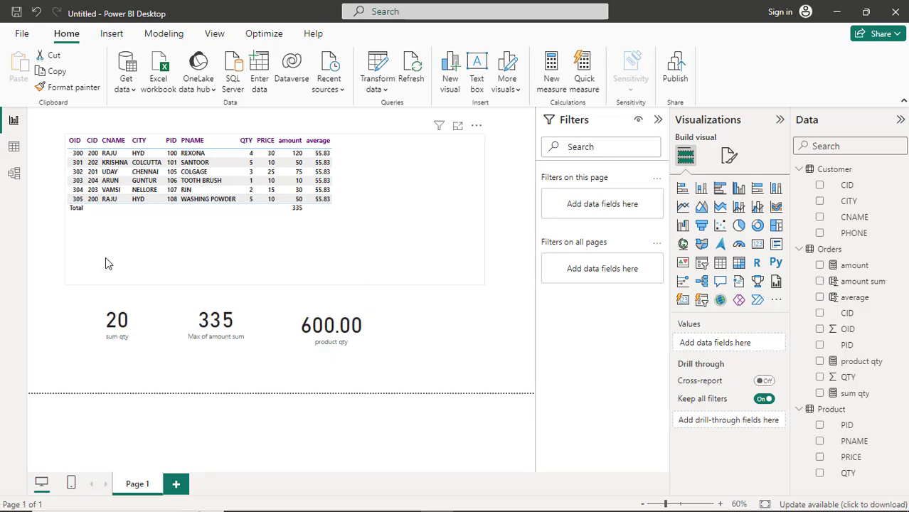
# Show the data model diagram and examine the relationship between the Product and Orders tables
pyautogui.click(14, 174)
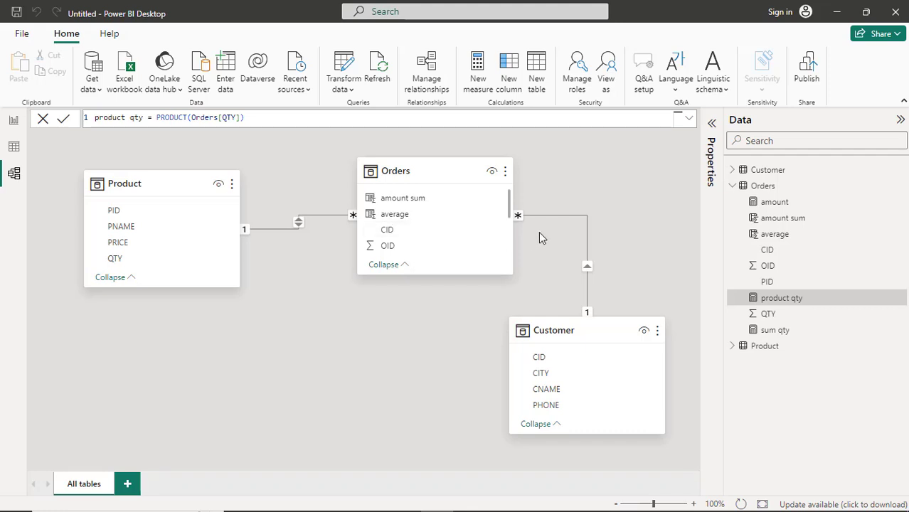
pyautogui.rightClick(299, 223)
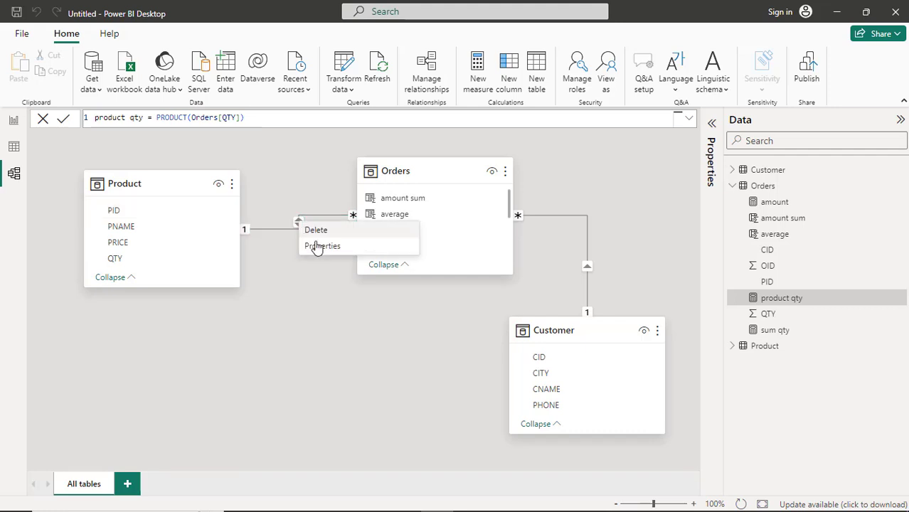
pyautogui.click(287, 198)
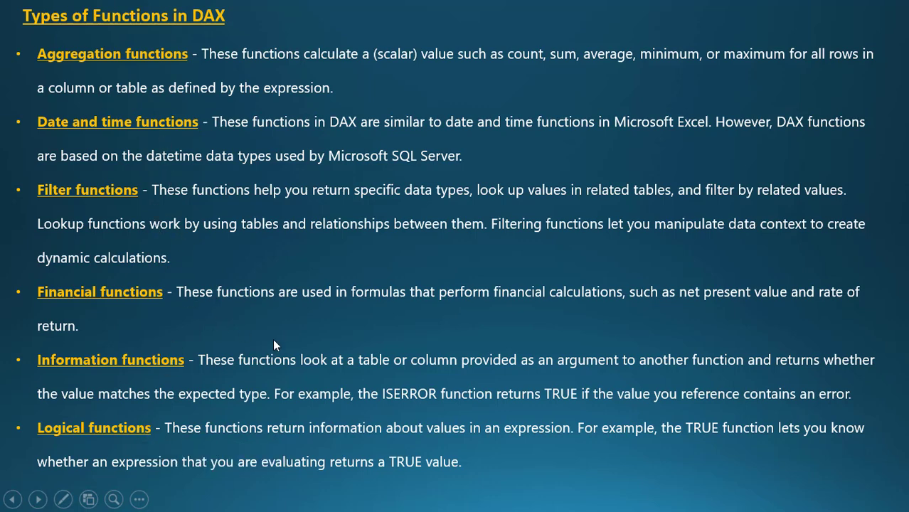
pyautogui.click(298, 346)
pyautogui.scroll(-1, 300, 347)
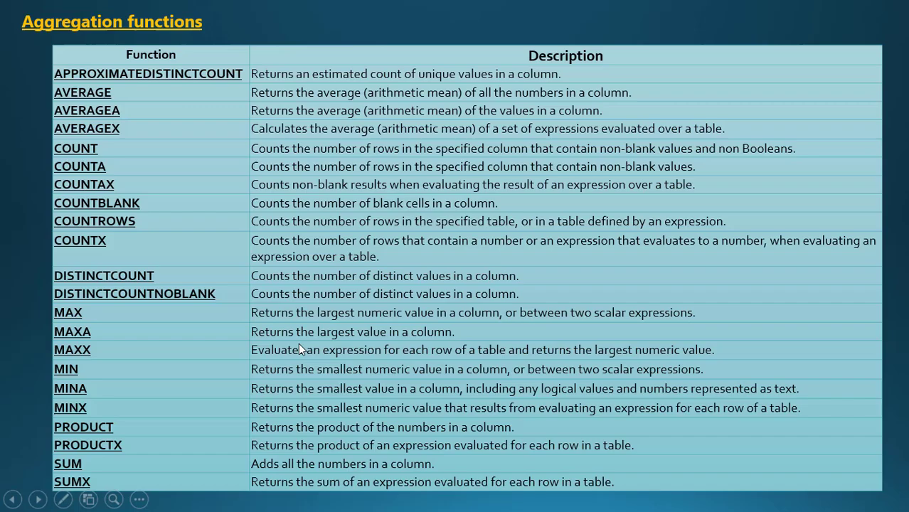
pyautogui.scroll(1, 300, 347)
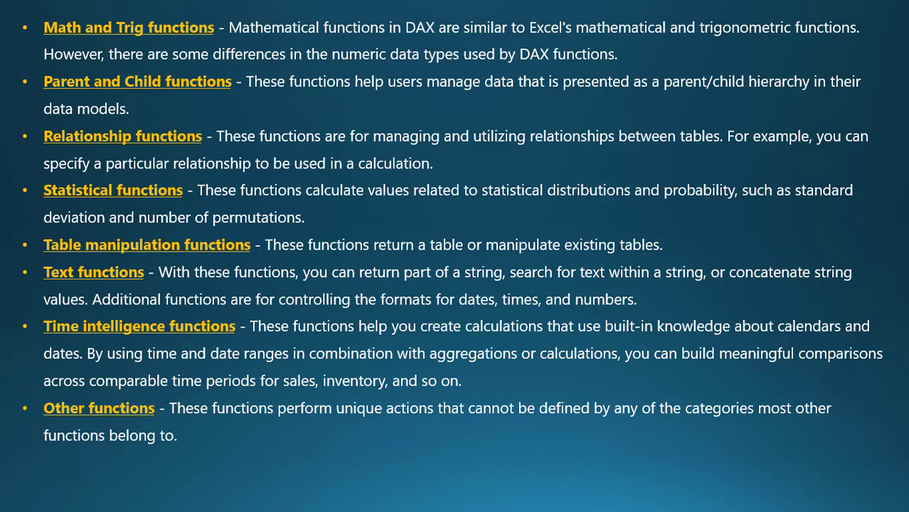
pyautogui.scroll(1, 377, 231)
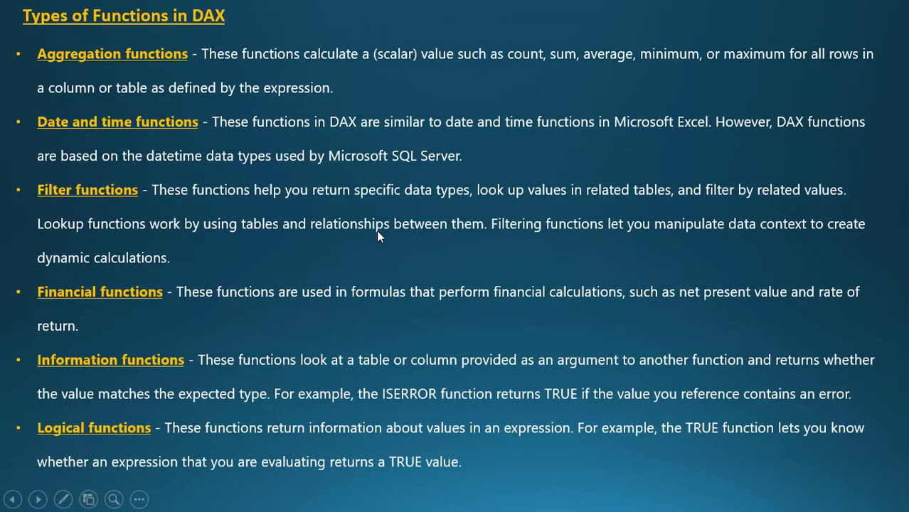